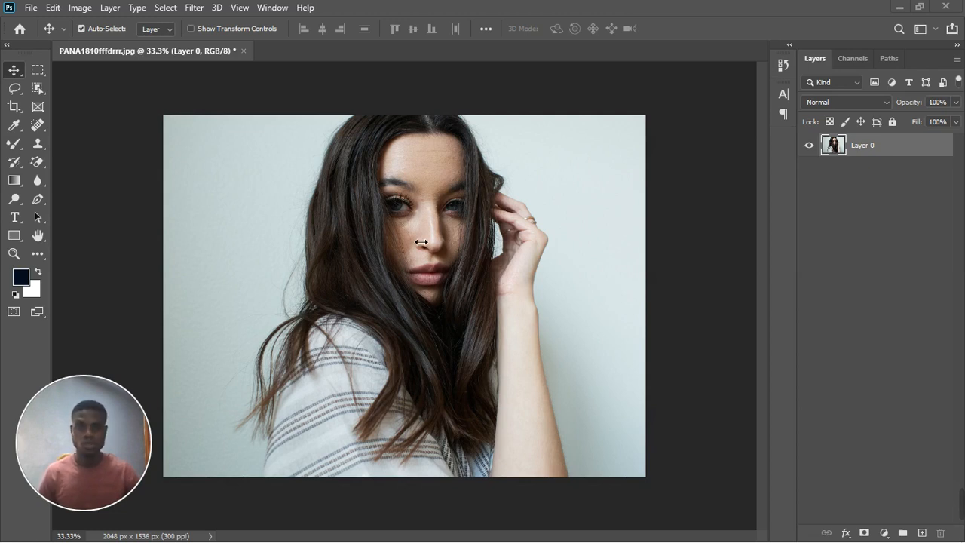
Examine the portrait's lighting on the face, hair, arm and background, both up close and as a whole
scroll(432, 242, up, 2)
scroll(433, 242, down, 3)
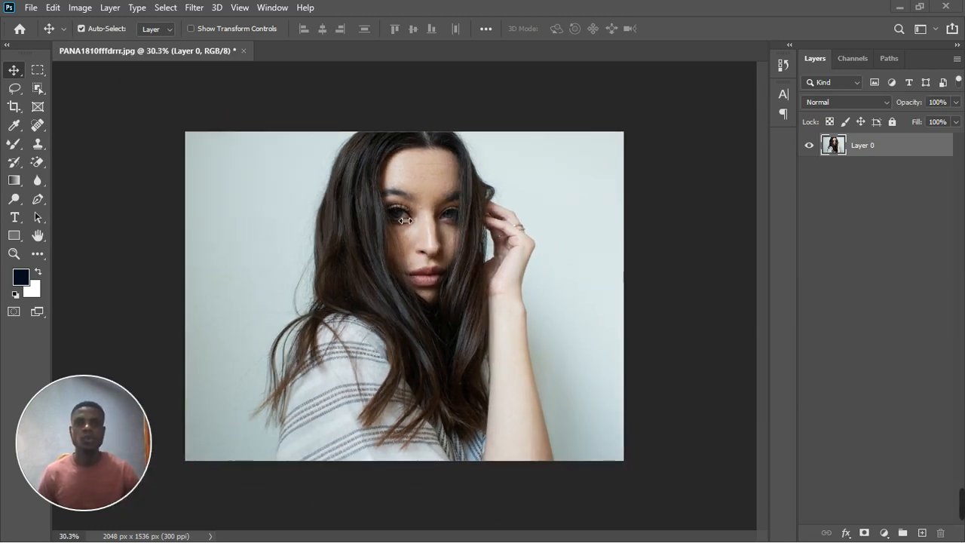
scroll(400, 210, up, 3)
scroll(397, 208, up, 4)
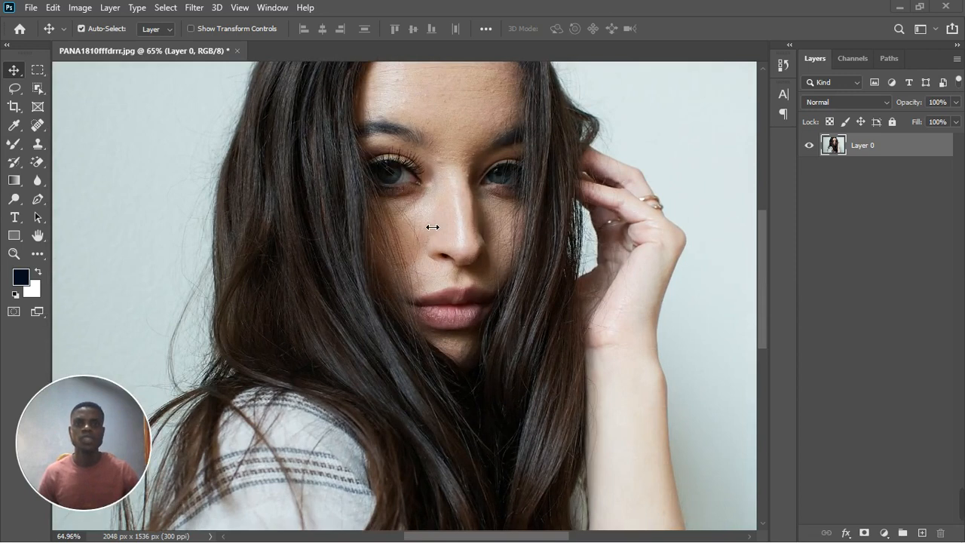
scroll(432, 227, down, 4)
scroll(574, 420, up, 5)
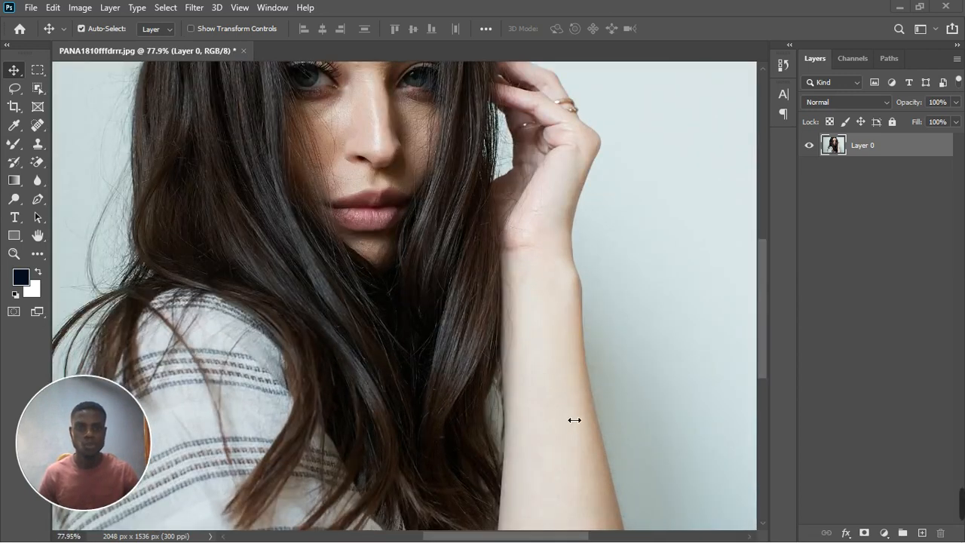
scroll(553, 398, up, 3)
scroll(552, 399, down, 6)
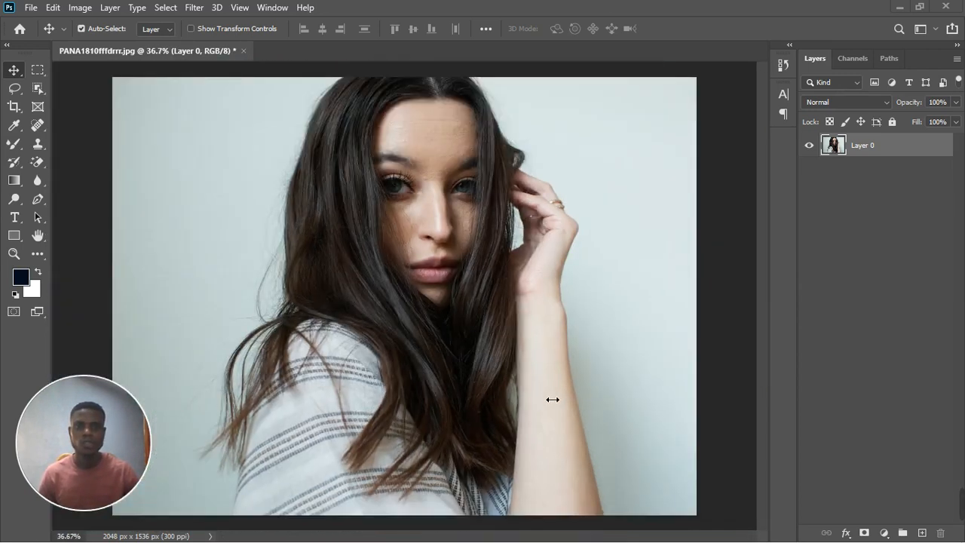
scroll(553, 398, down, 2)
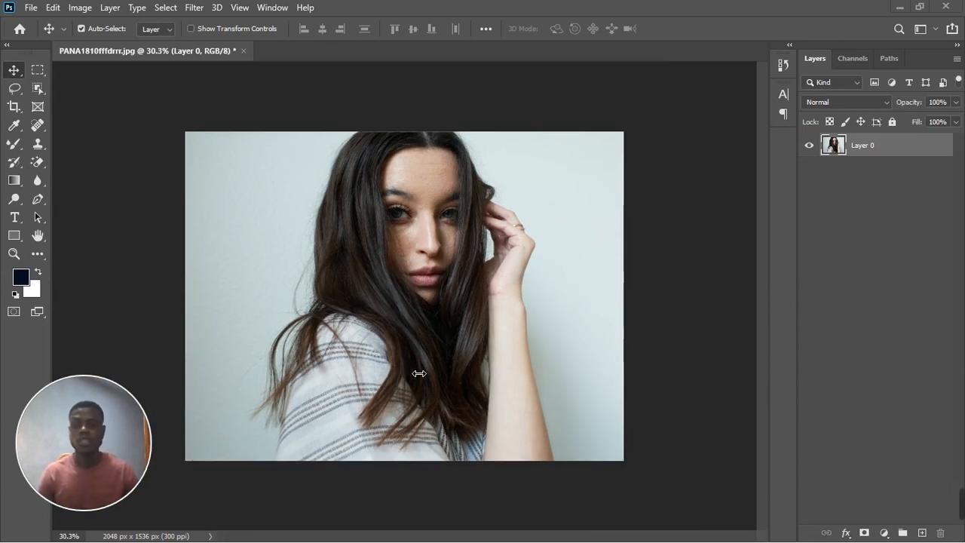
scroll(448, 322, up, 2)
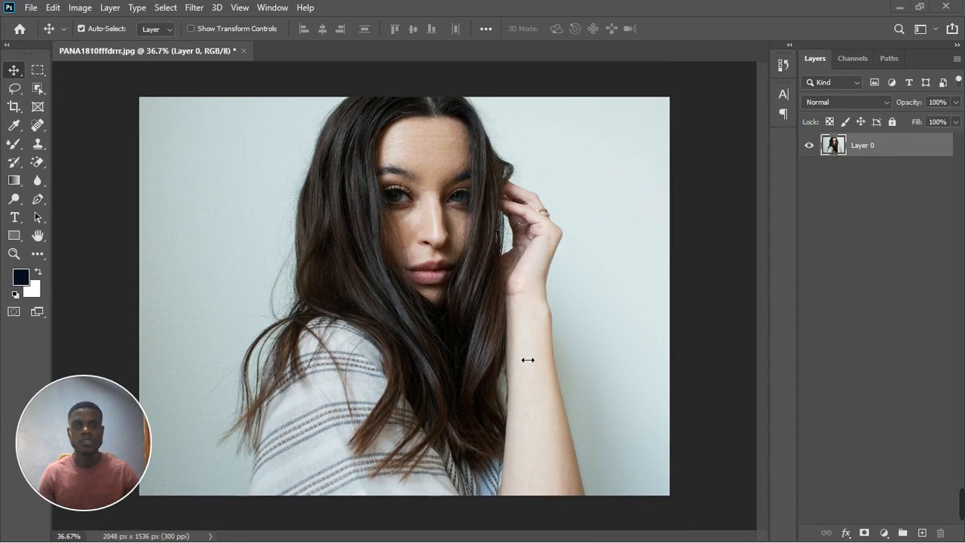
scroll(475, 274, down, 2)
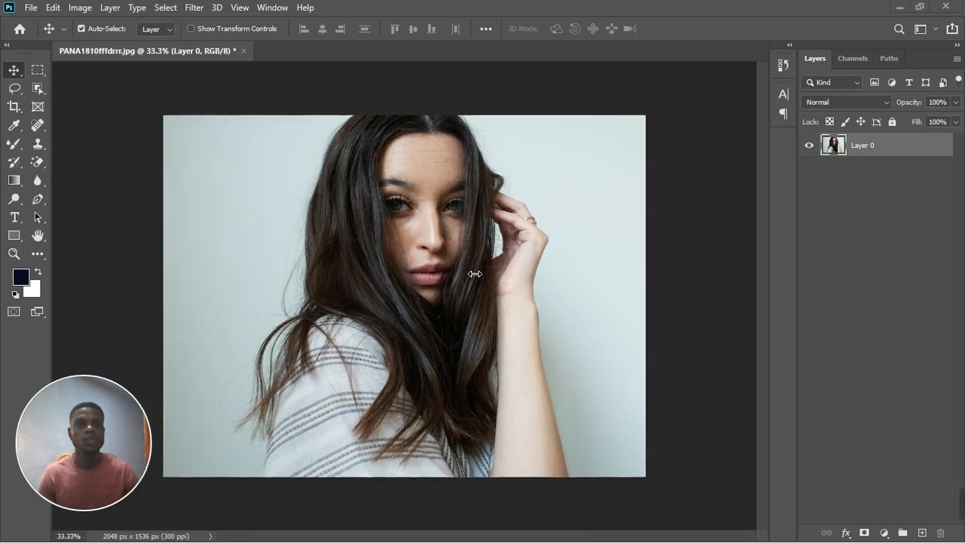
scroll(390, 228, up, 3)
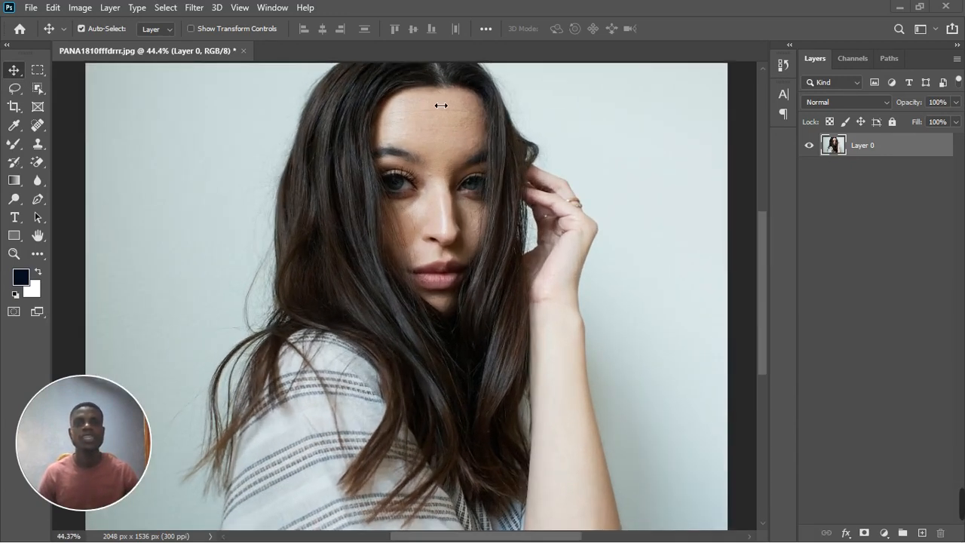
scroll(533, 284, down, 1)
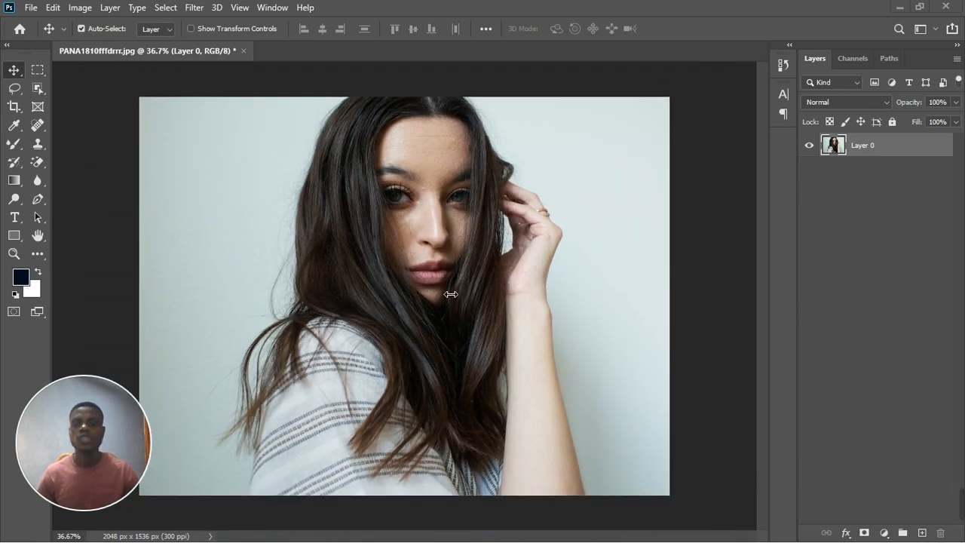
scroll(449, 294, down, 3)
scroll(404, 307, up, 2)
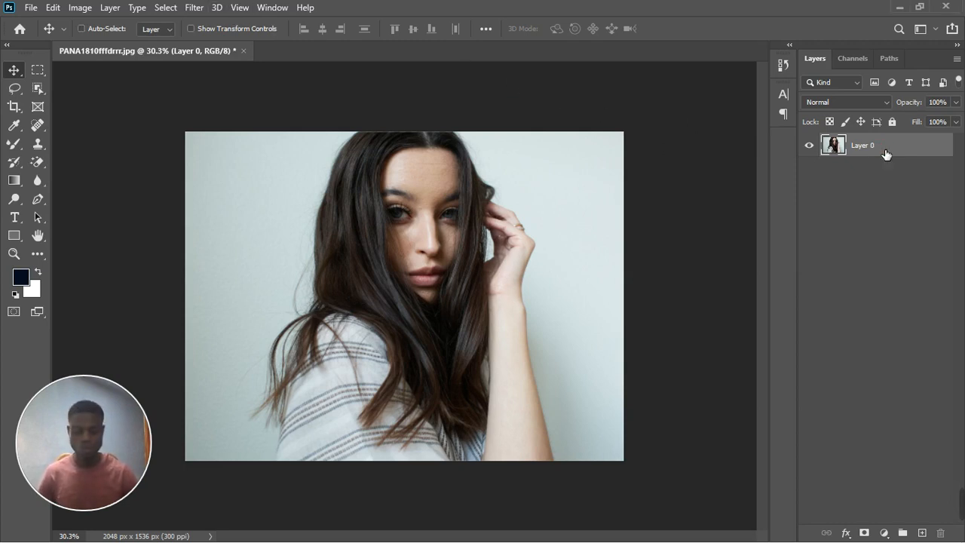
Duplicate Layer 0, rename the copy "image to edit" and hide the original Layer 0
key(ctrl+j)
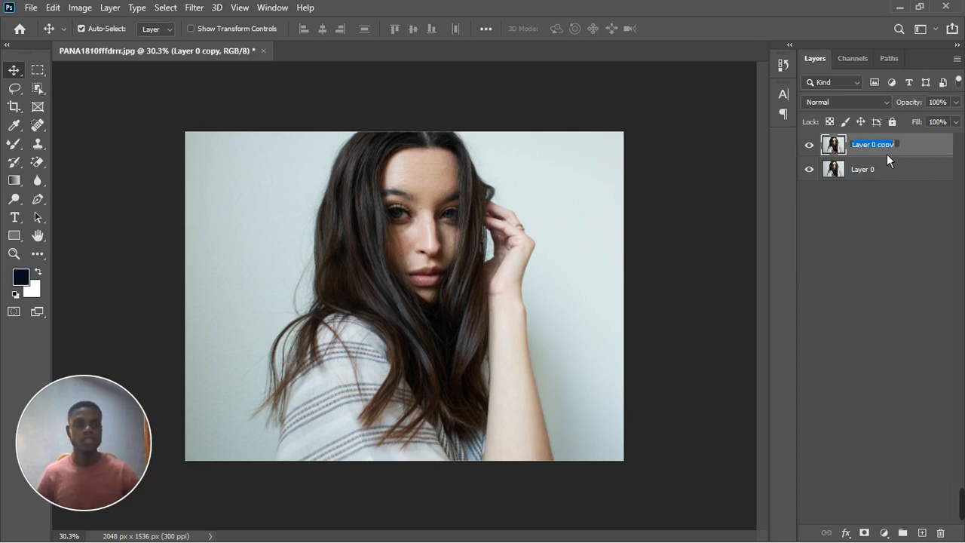
text(Ima)
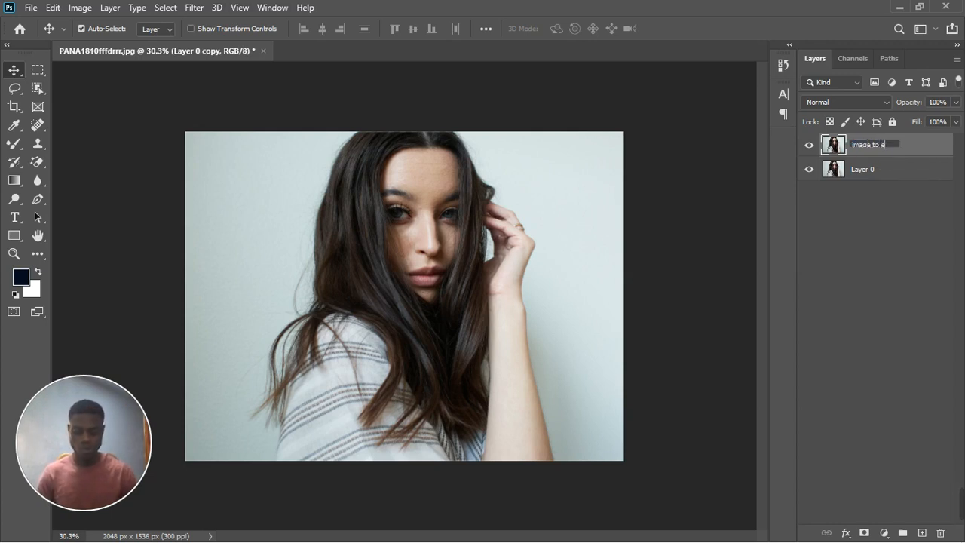
text(ge to edit)
key(Return)
click(809, 169)
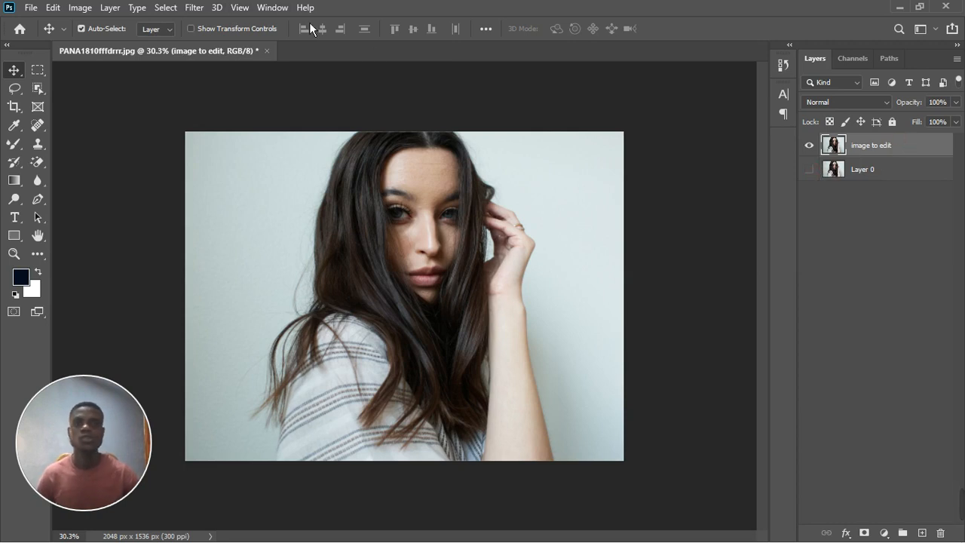
Start the Camera Raw Filter on the image to edit layer with Exposure -0.60, Highlights -4 and Whites -8
click(201, 9)
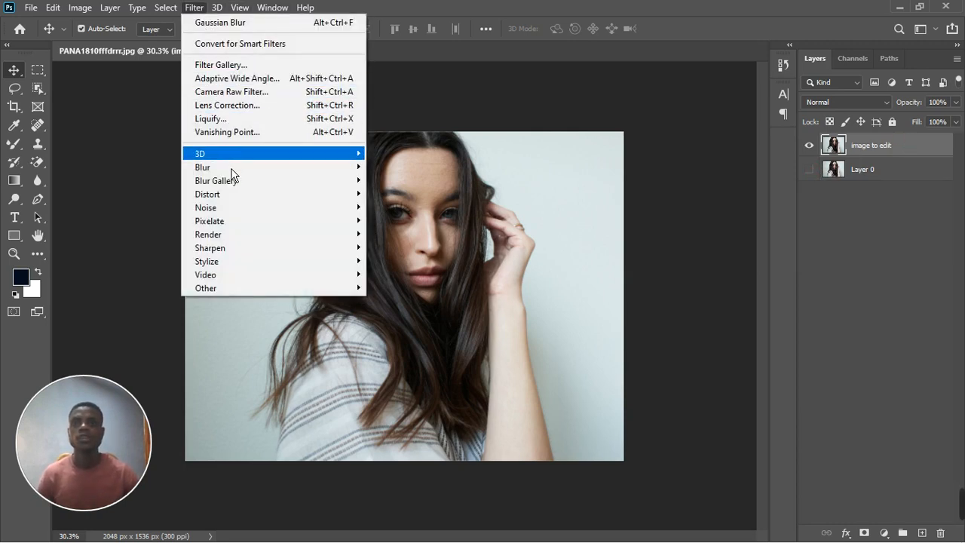
click(250, 92)
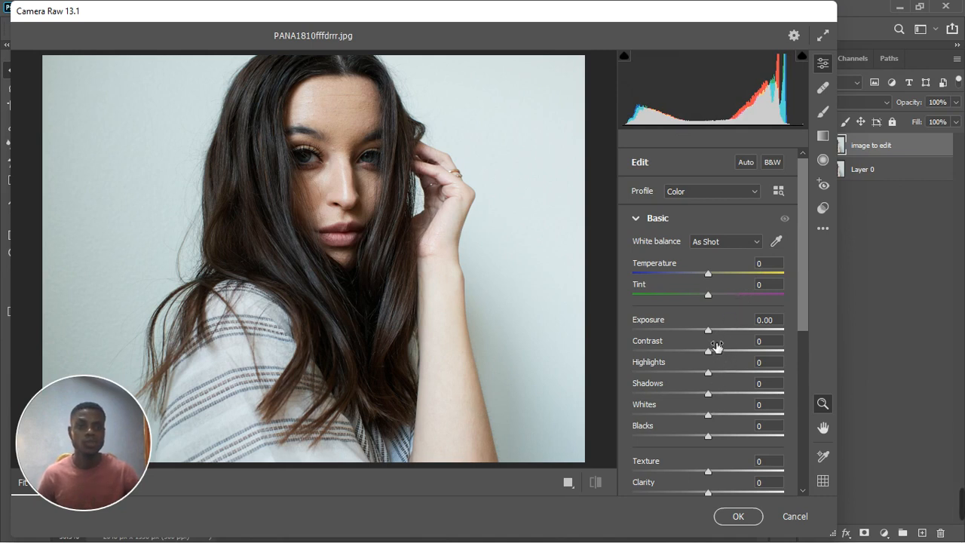
drag(708, 336, 698, 335)
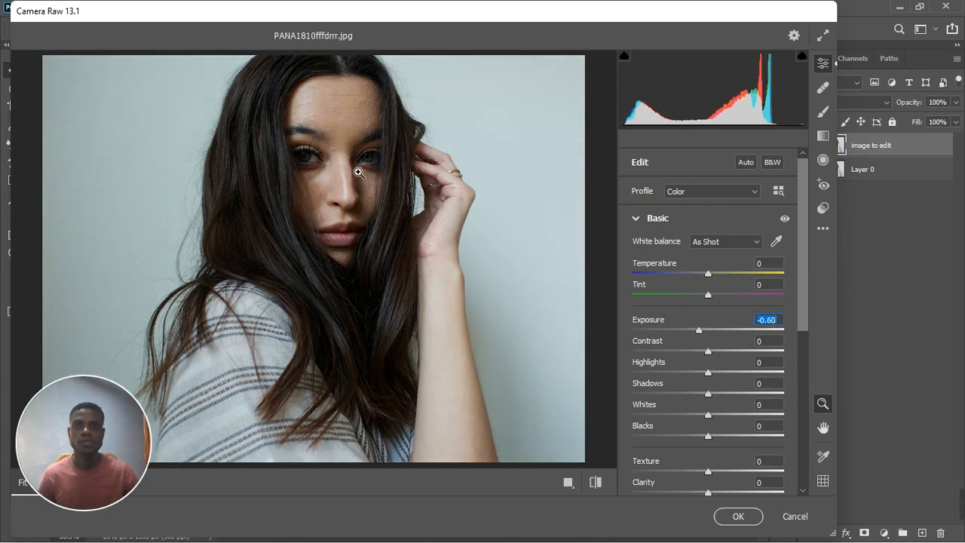
mouse_move(707, 375)
mouse_down()
mouse_move(691, 376)
mouse_move(705, 375)
mouse_up()
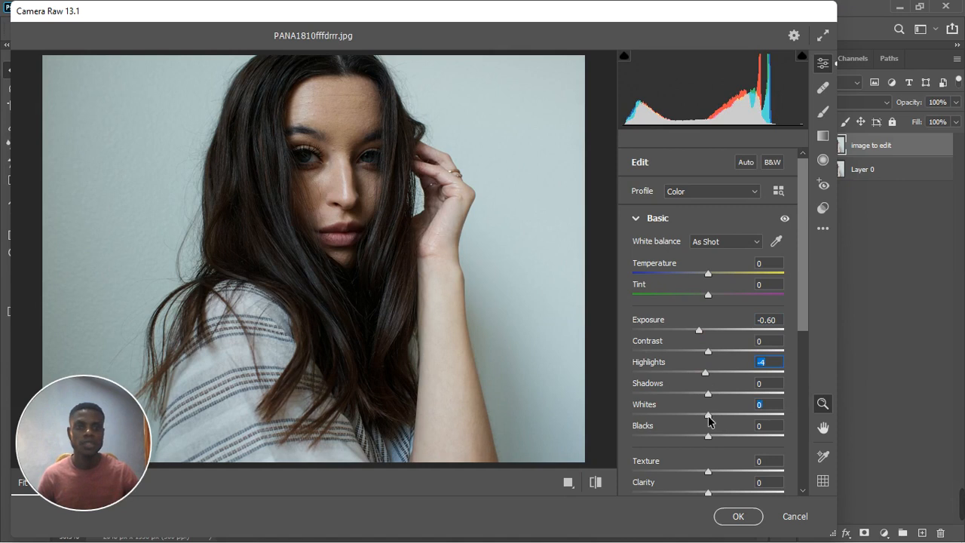
drag(708, 421, 703, 420)
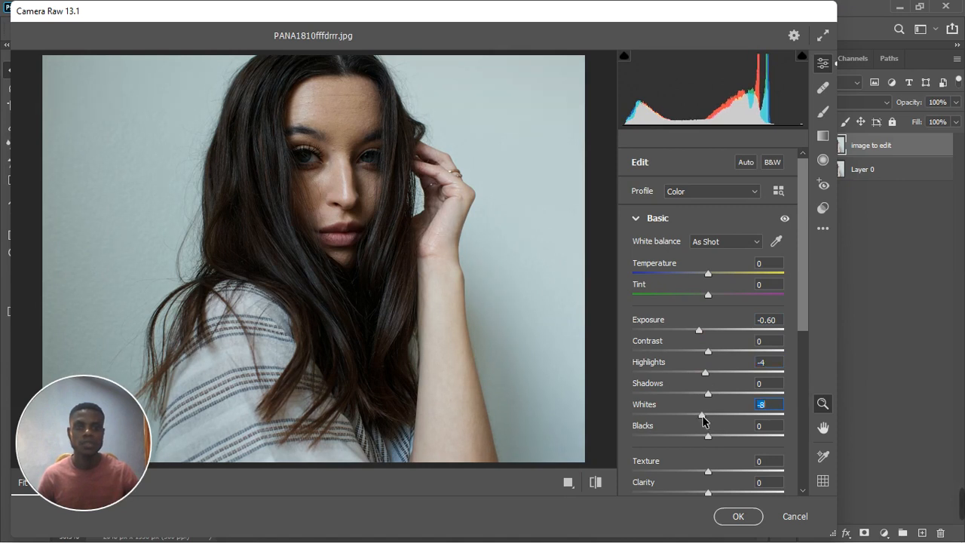
Set Highlights to +21 and Exposure to -0.85 with a side-by-side before/after comparison, and apply the Camera Raw adjustments
drag(697, 332, 699, 331)
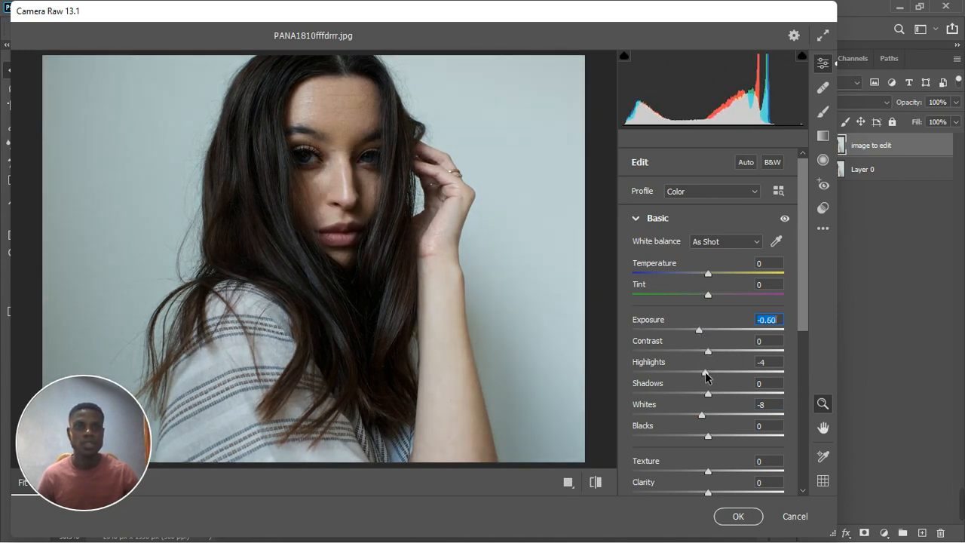
drag(707, 371, 726, 371)
drag(700, 333, 694, 337)
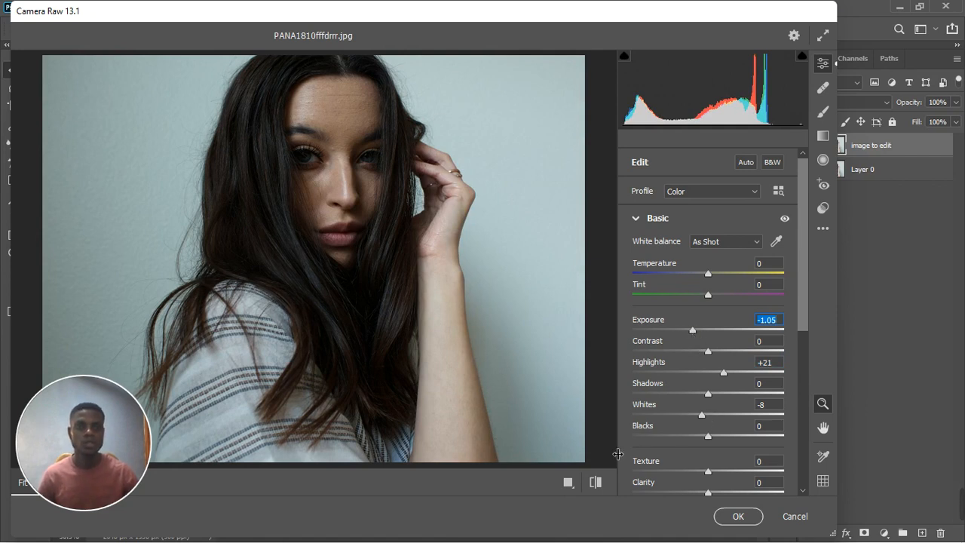
click(567, 483)
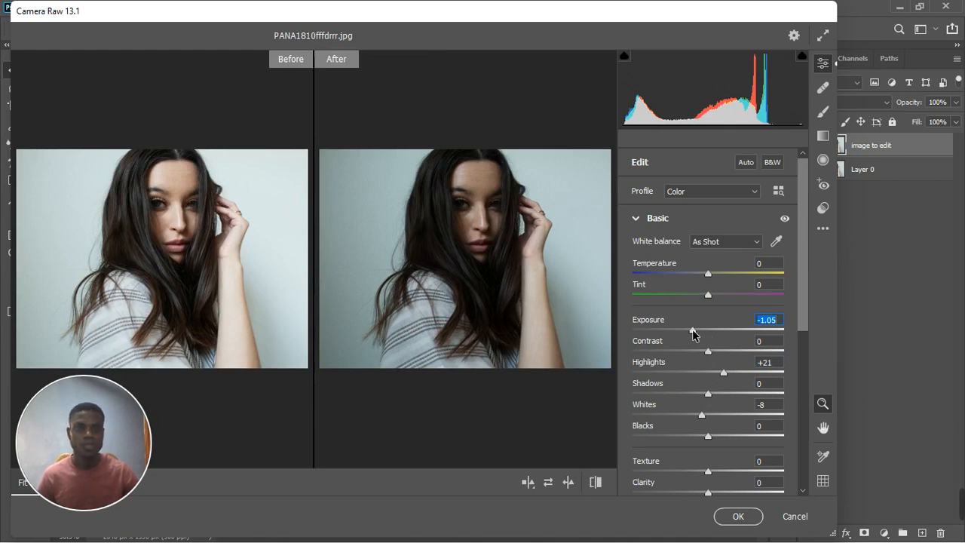
drag(692, 329, 695, 329)
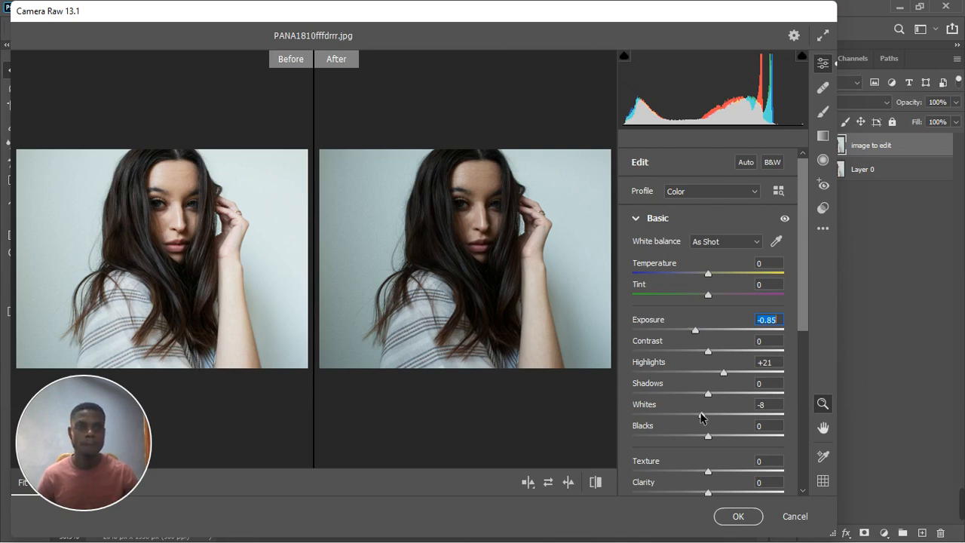
click(738, 516)
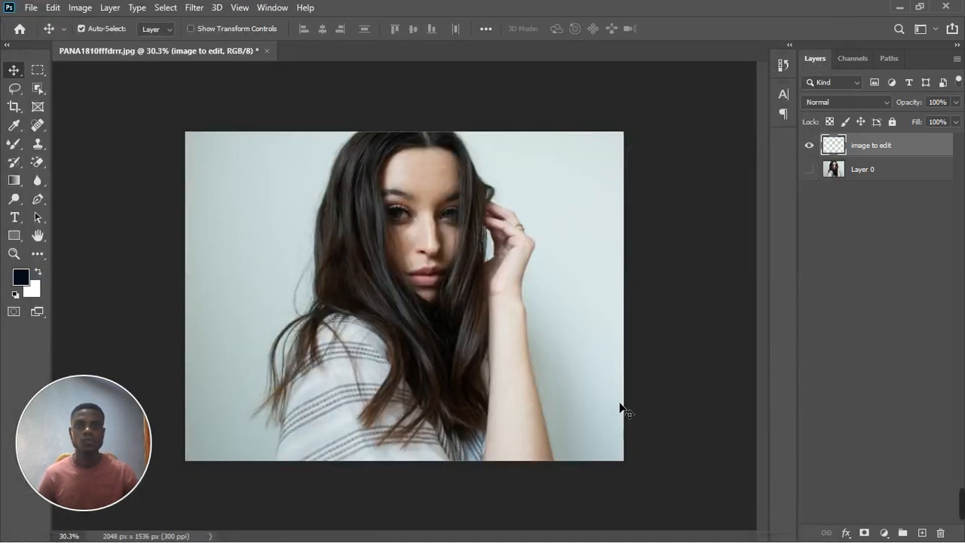
Show Layer 0 again and toggle the image to edit layer's visibility to compare the darkened photo with the original
click(808, 169)
click(812, 146)
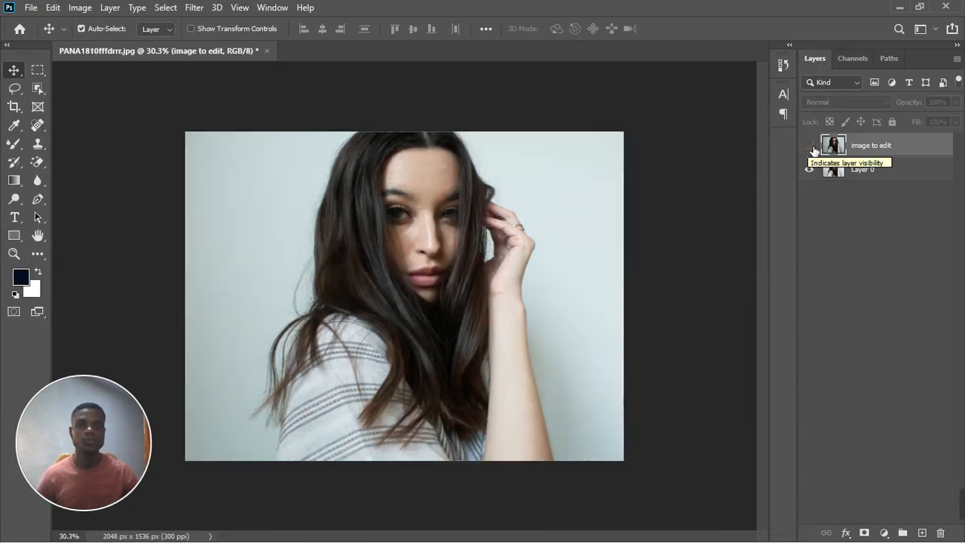
click(811, 147)
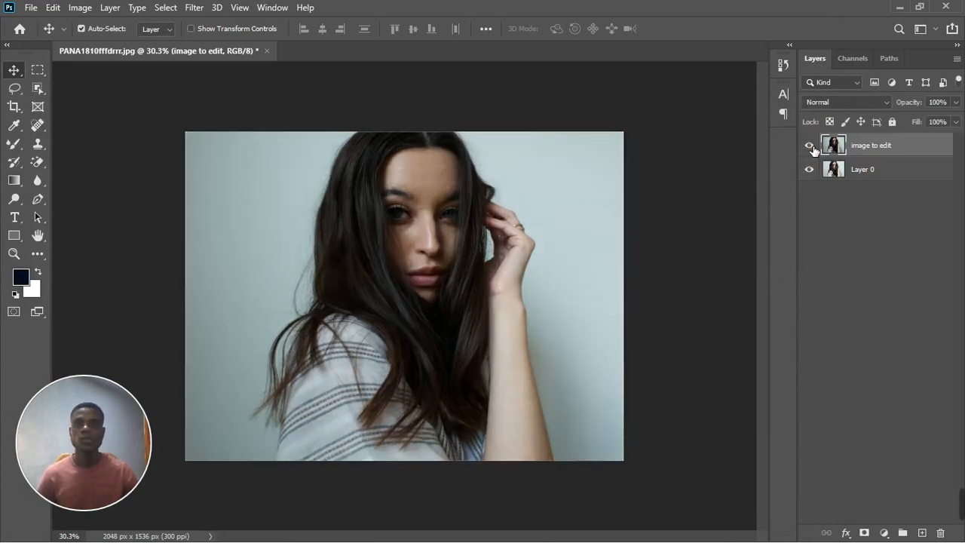
Add a layer mask to the image to edit layer and invert it to black
click(898, 170)
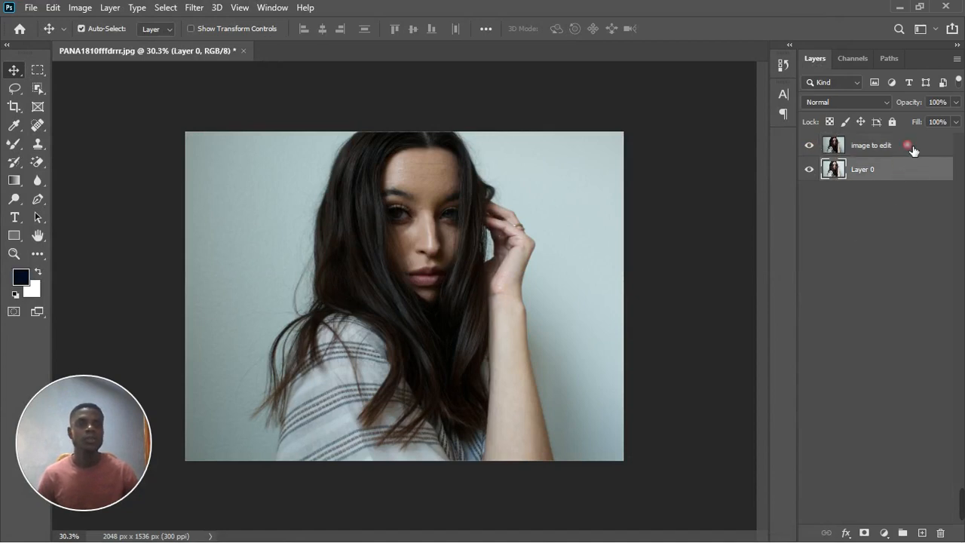
click(910, 150)
click(864, 532)
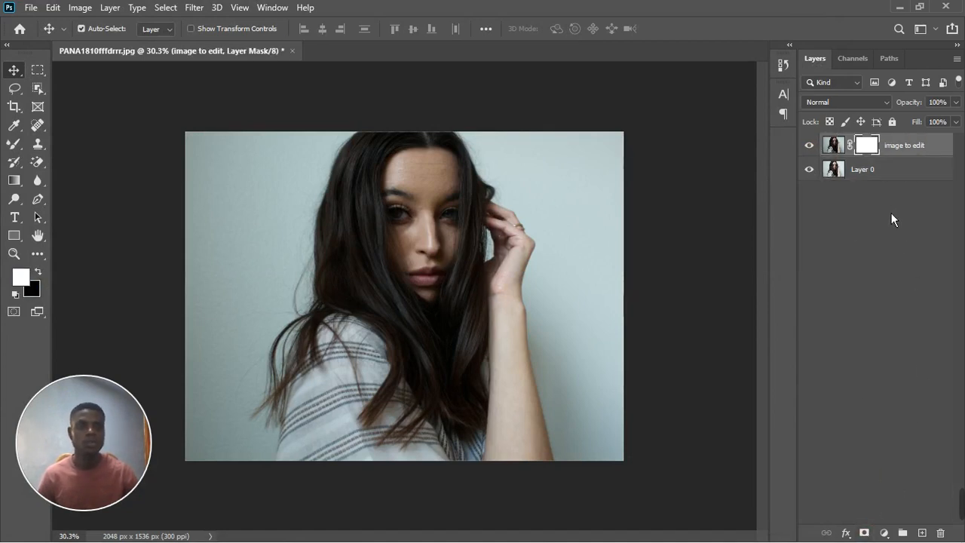
key(ctrl+i)
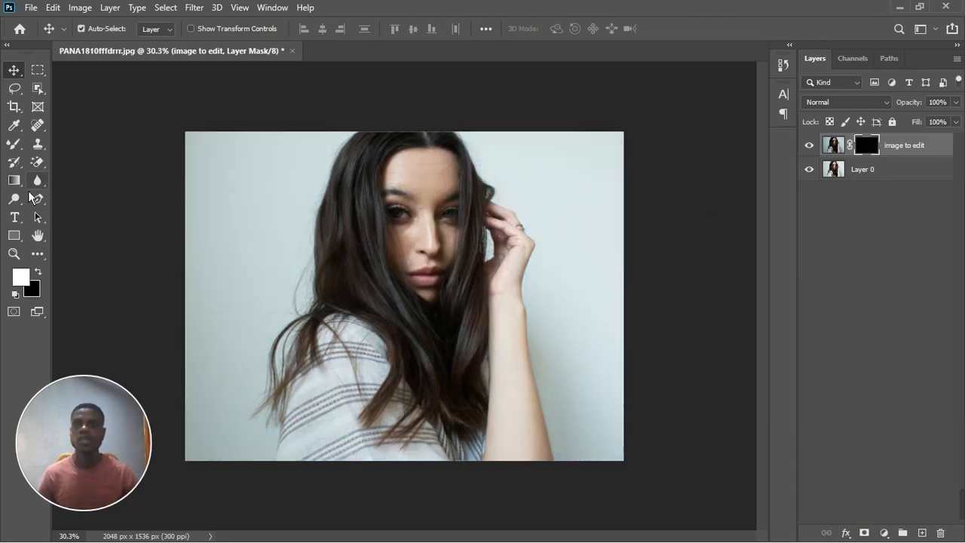
Paint white on the mask with a soft 500 px brush over the background to the right of the woman's arm
click(14, 143)
click(71, 142)
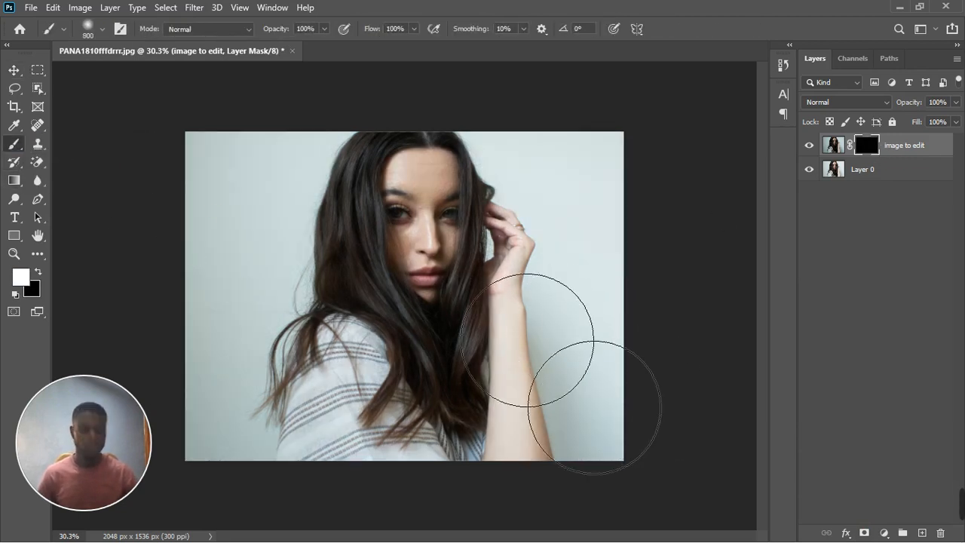
key(bracketleft)
key(bracketleft)
key(bracketleft)
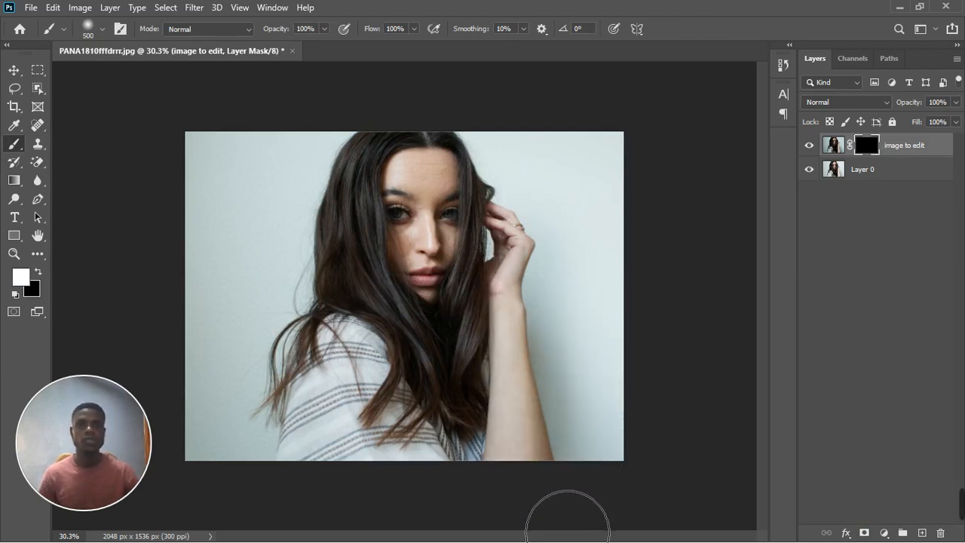
mouse_move(639, 429)
mouse_down()
mouse_move(627, 254)
mouse_move(609, 230)
mouse_move(608, 254)
mouse_up()
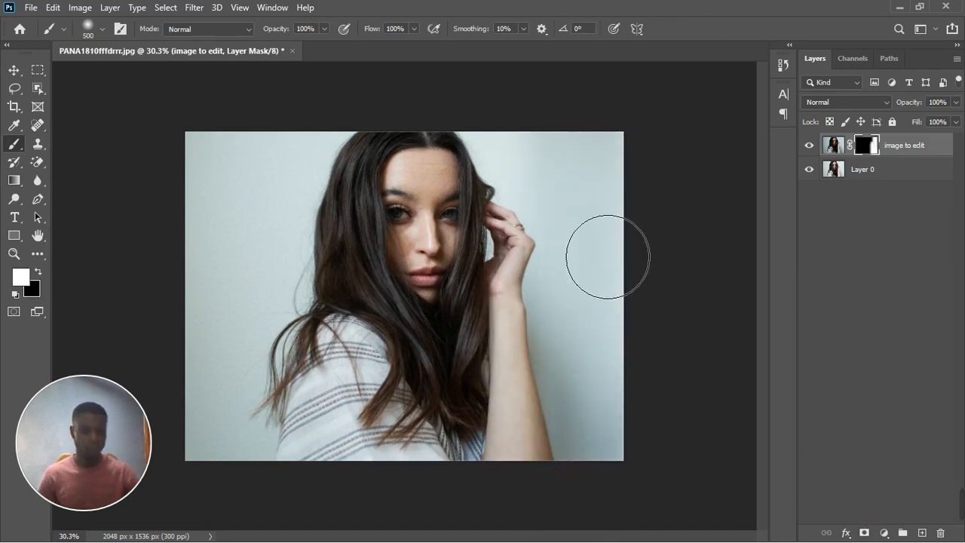
Enlarge the brush to 800 px and paint white on the mask over the upper-right background and the left background
key(bracketright)
key(bracketright)
key(bracketright)
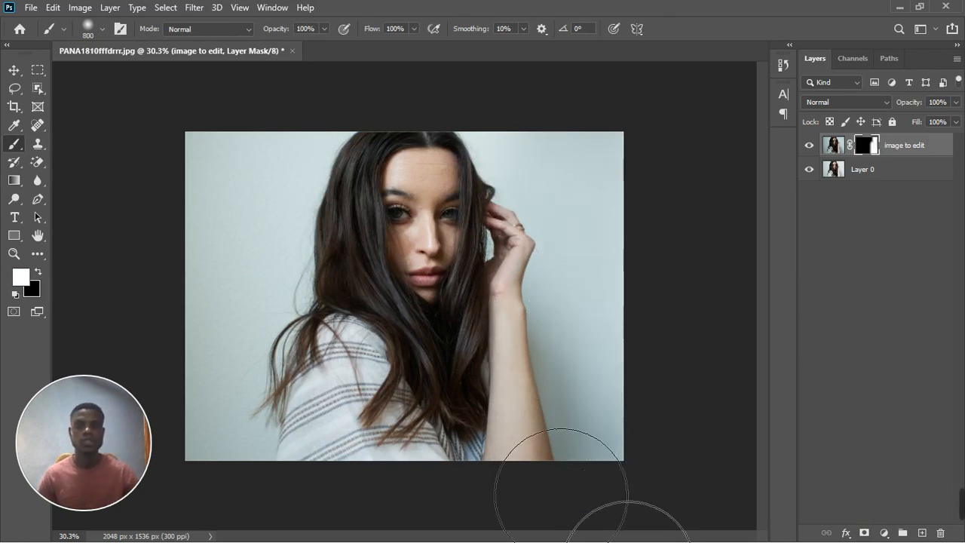
drag(600, 180, 605, 202)
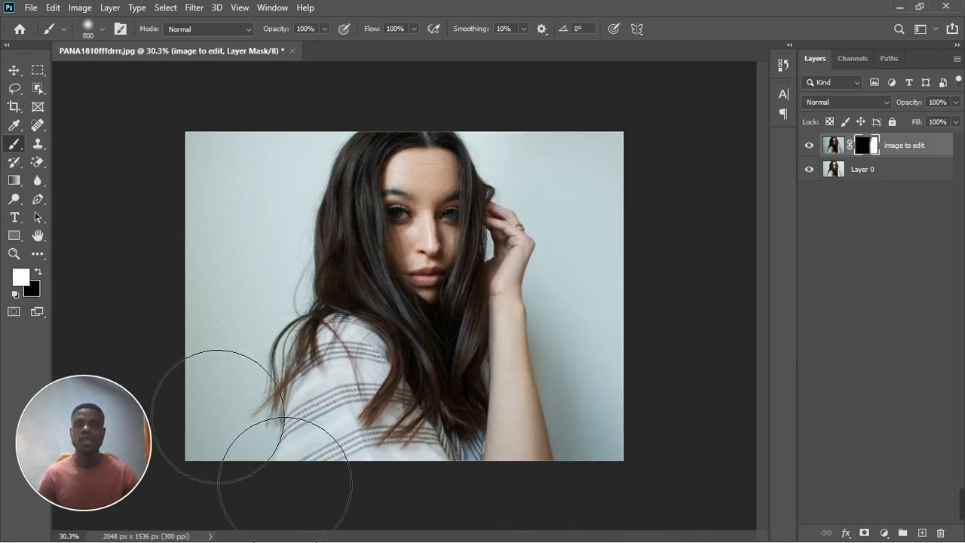
mouse_move(216, 411)
mouse_down()
mouse_move(190, 322)
mouse_move(185, 171)
mouse_move(217, 96)
mouse_move(205, 129)
mouse_up()
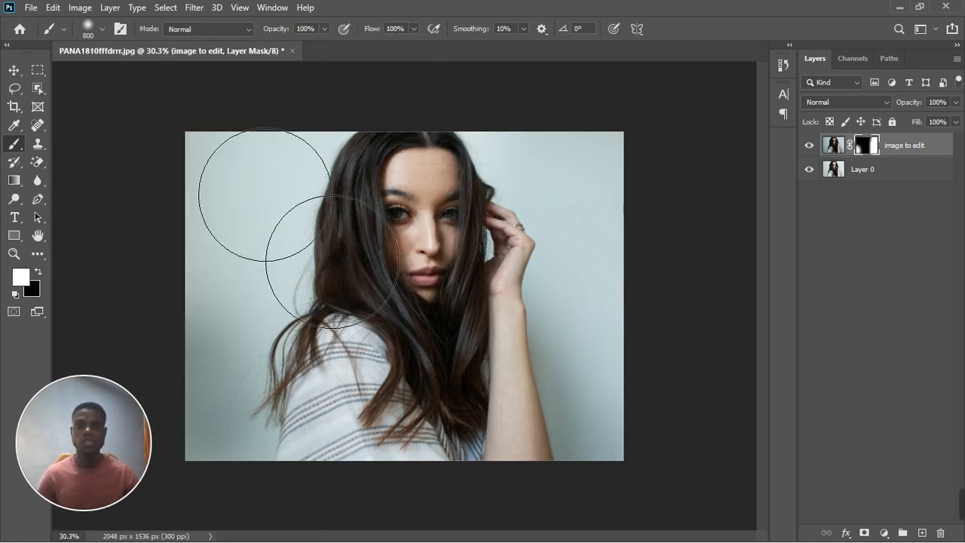
Lower the brush flow to 9% and paint white on the mask over the woman's lower edges, shirt and hair to blend the darkening
click(413, 30)
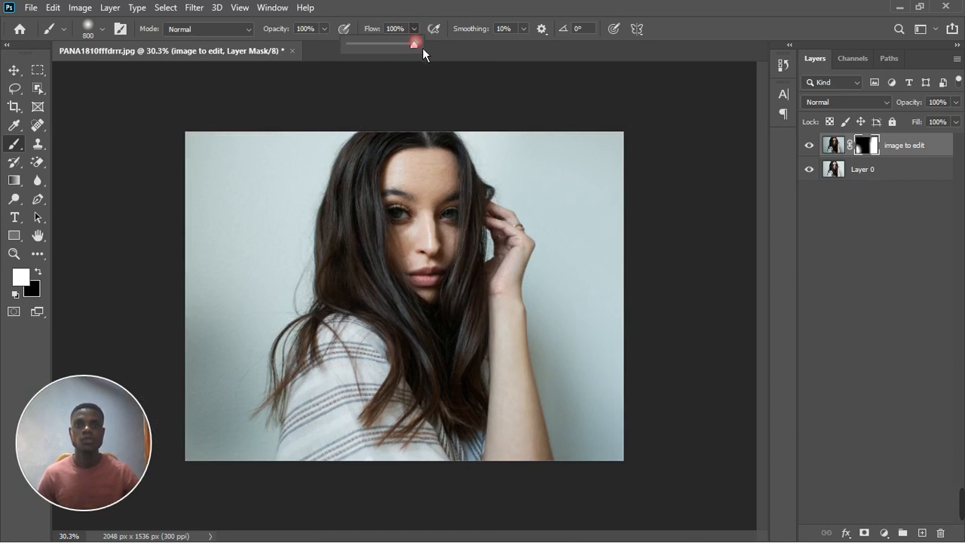
drag(375, 60, 361, 62)
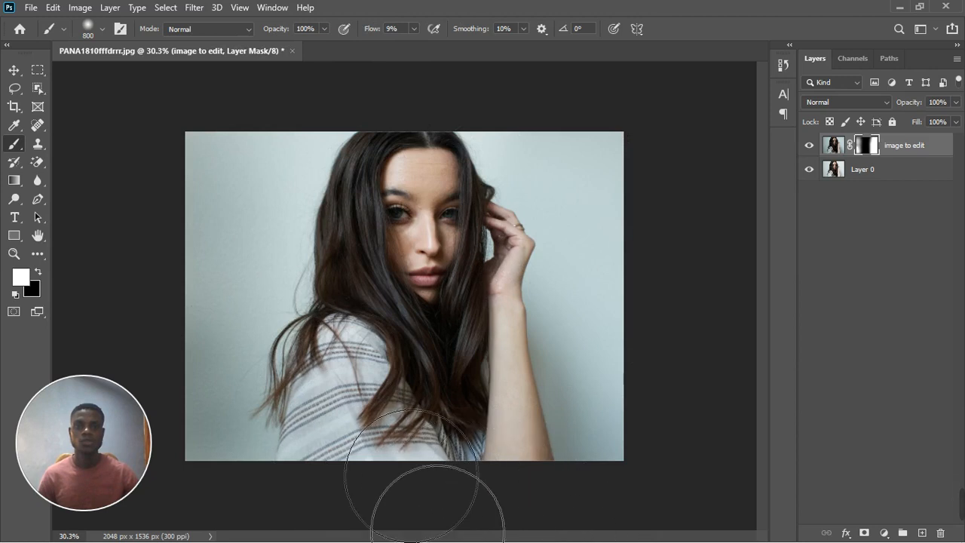
mouse_move(412, 468)
mouse_down()
mouse_move(308, 357)
mouse_move(345, 441)
mouse_move(320, 433)
mouse_move(275, 350)
mouse_move(272, 372)
mouse_move(244, 297)
mouse_move(331, 378)
mouse_move(354, 378)
mouse_move(316, 381)
mouse_move(269, 299)
mouse_move(263, 198)
mouse_move(303, 119)
mouse_move(256, 154)
mouse_move(239, 250)
mouse_move(271, 215)
mouse_move(271, 194)
mouse_move(243, 342)
mouse_up()
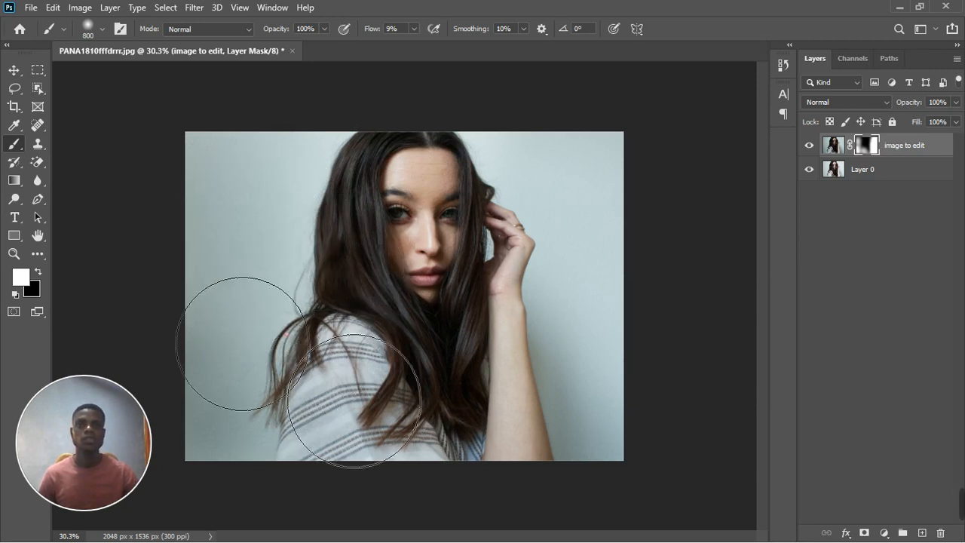
mouse_move(528, 223)
mouse_down()
mouse_move(533, 158)
mouse_move(495, 65)
mouse_up()
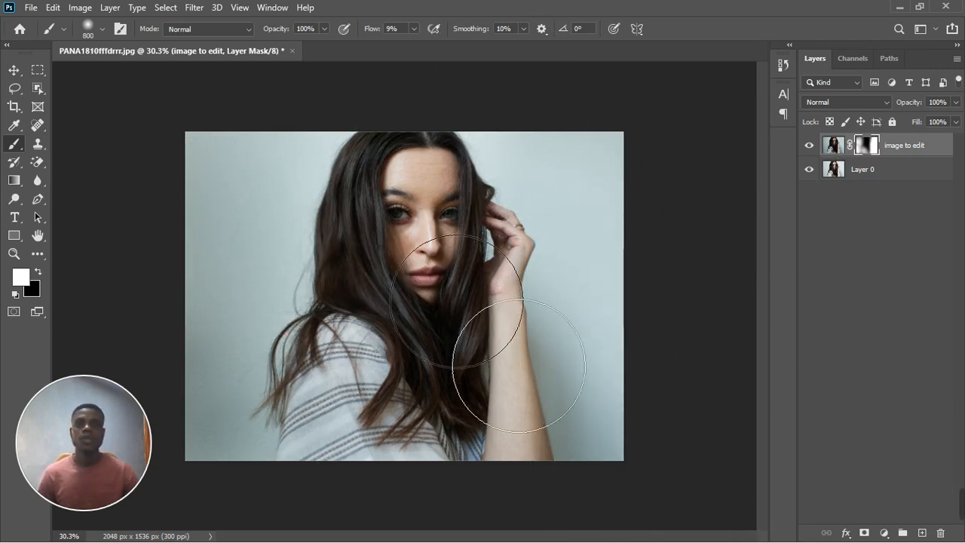
Toggle the image to edit layer's visibility twice to compare the masked darkening with the original photo
scroll(447, 265, up, 4)
scroll(545, 363, down, 4)
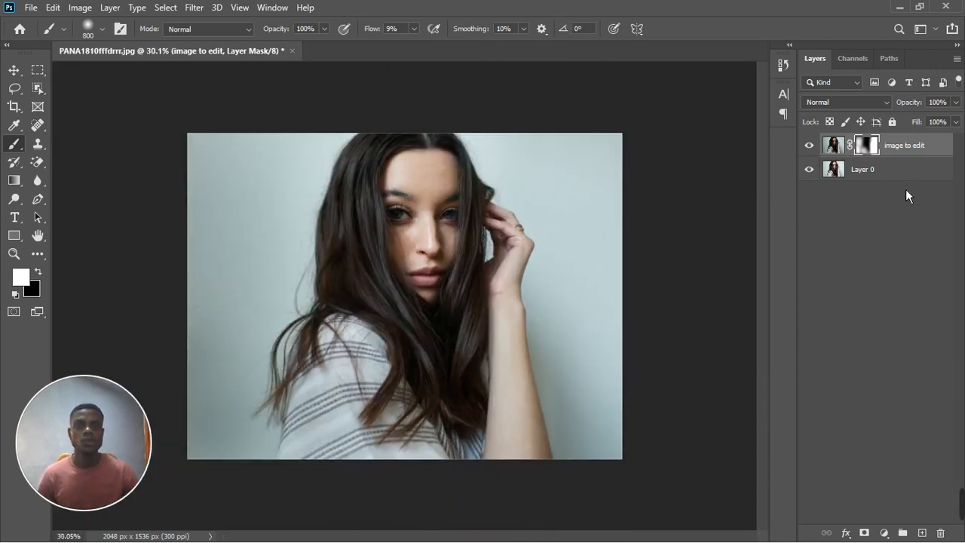
click(809, 146)
click(810, 146)
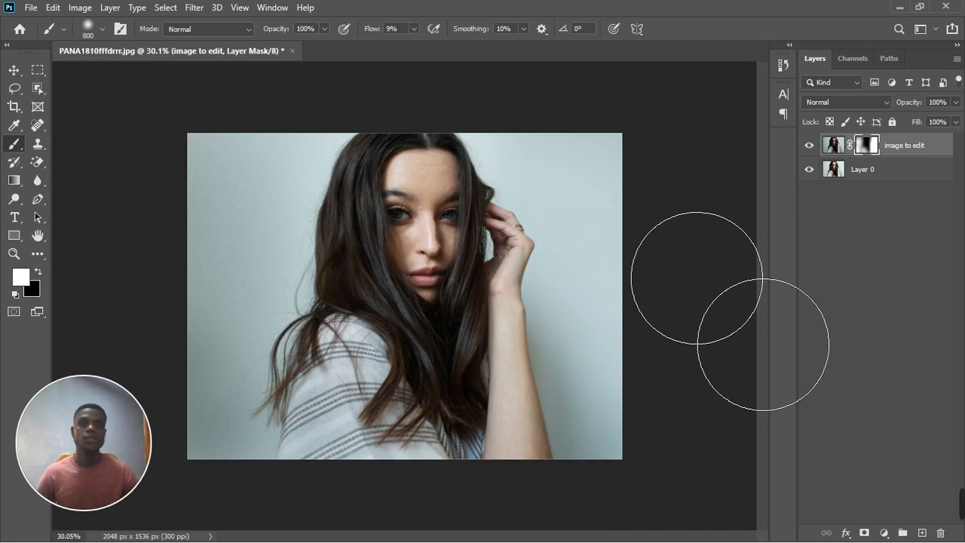
click(809, 145)
click(810, 145)
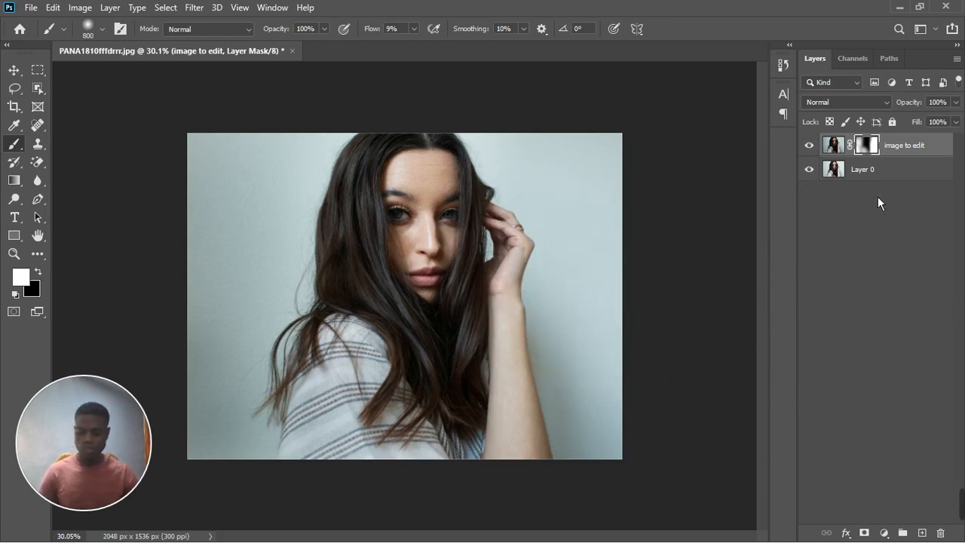
Stamp the visible layers into a new top layer and compare it with Layer 0 while the image to edit layer is hidden
key(ctrl+alt+shift+e)
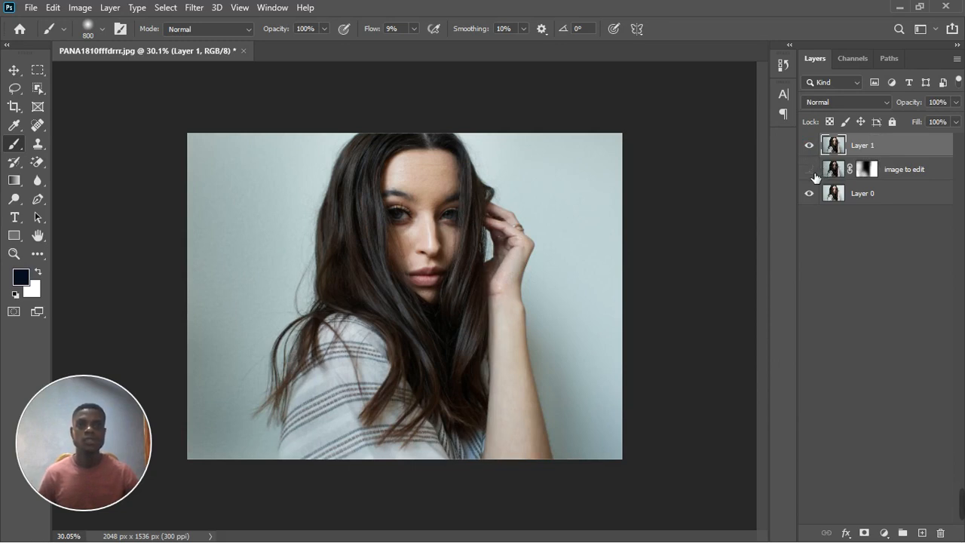
click(810, 146)
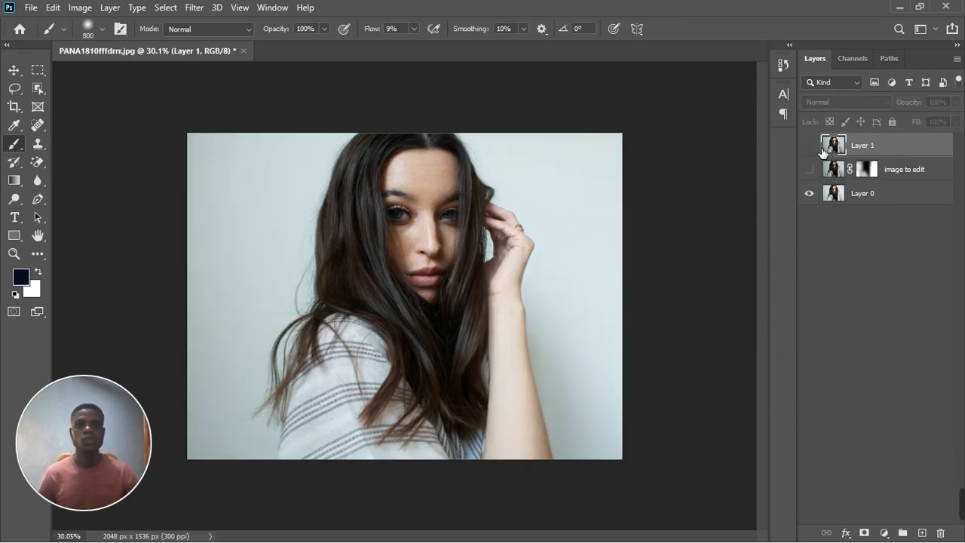
click(809, 144)
Open the Camera Raw Filter on the stamped layer and warm the white balance with Temperature +15 and Tint +20
click(198, 9)
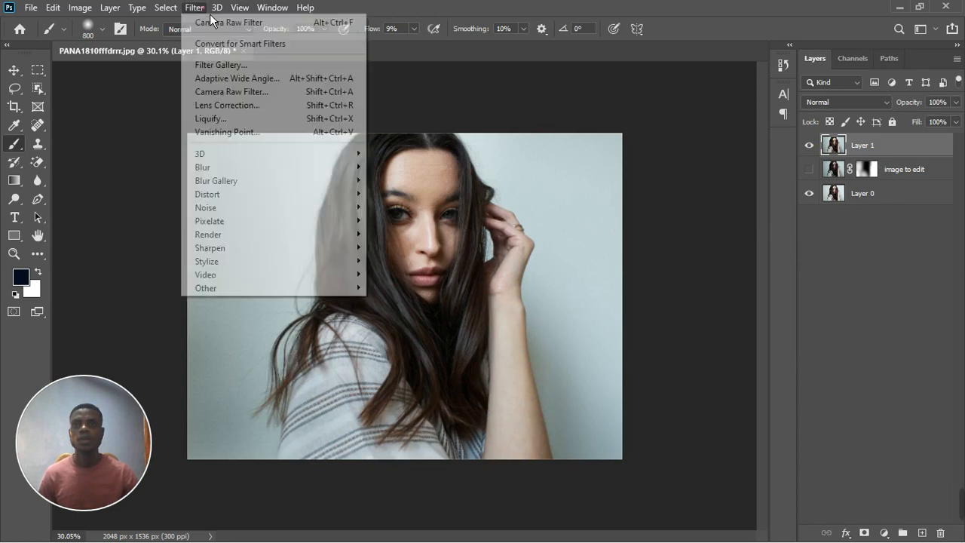
click(241, 91)
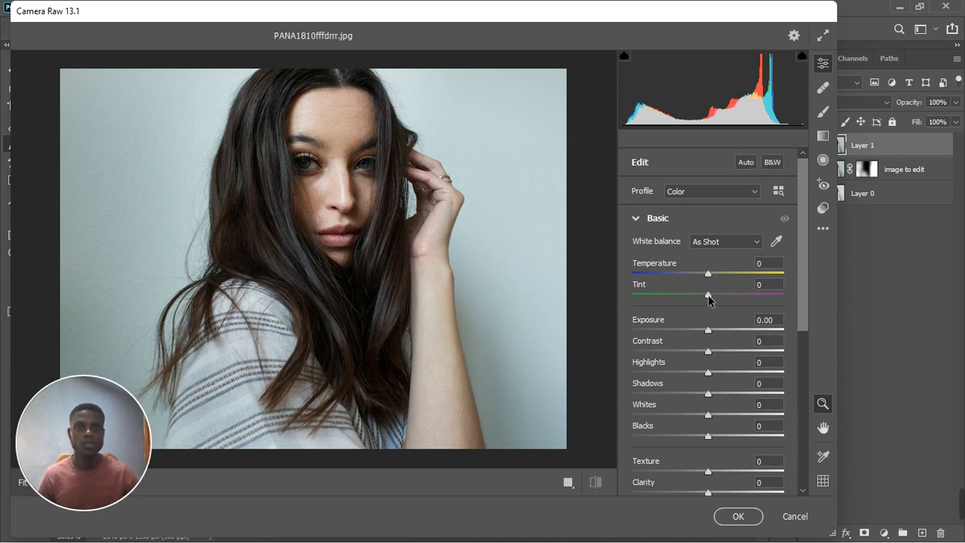
drag(708, 296, 715, 296)
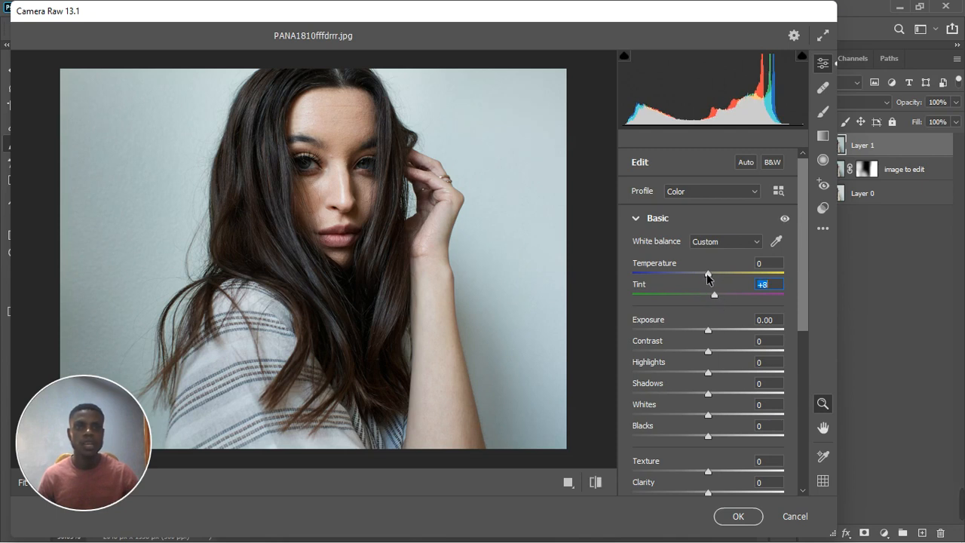
drag(707, 274, 715, 274)
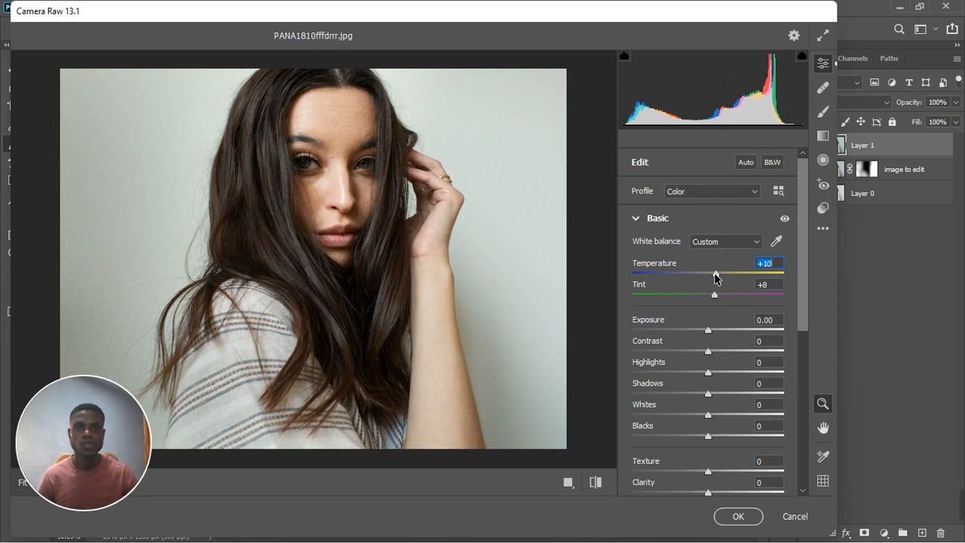
drag(702, 276, 699, 276)
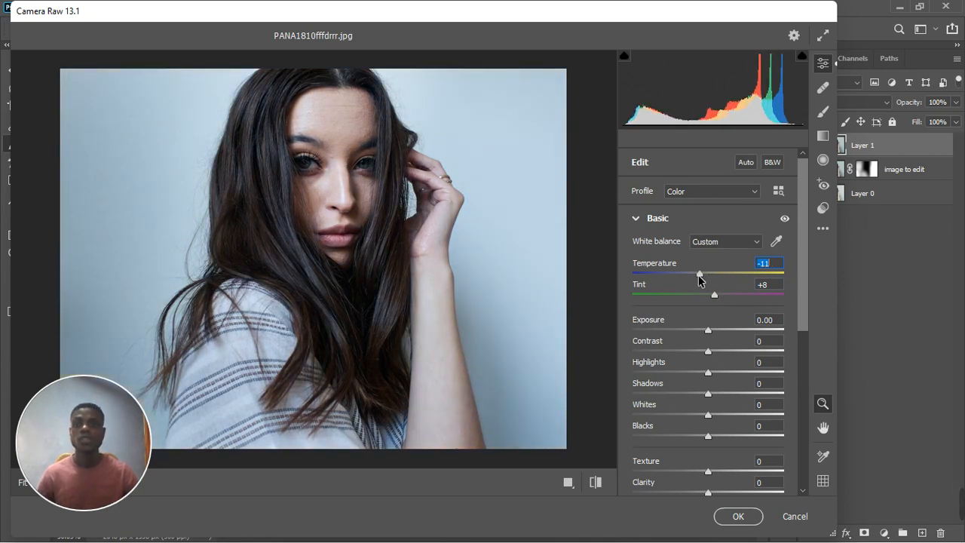
drag(698, 276, 719, 273)
double_click(712, 295)
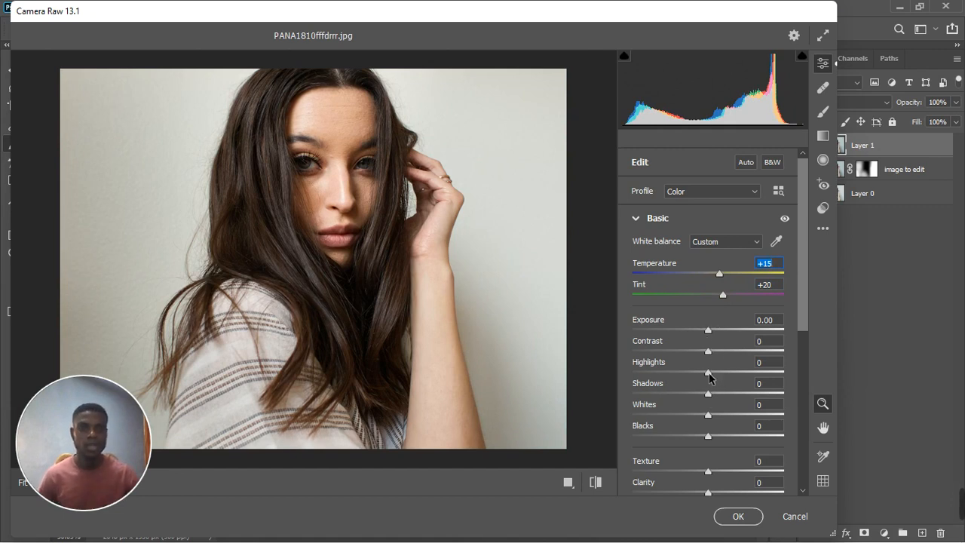
Adjust the tones with Highlights at +14, Shadows at -10, Whites at -8 and Blacks at +4
mouse_move(709, 376)
mouse_down()
mouse_move(695, 377)
mouse_move(708, 377)
mouse_up()
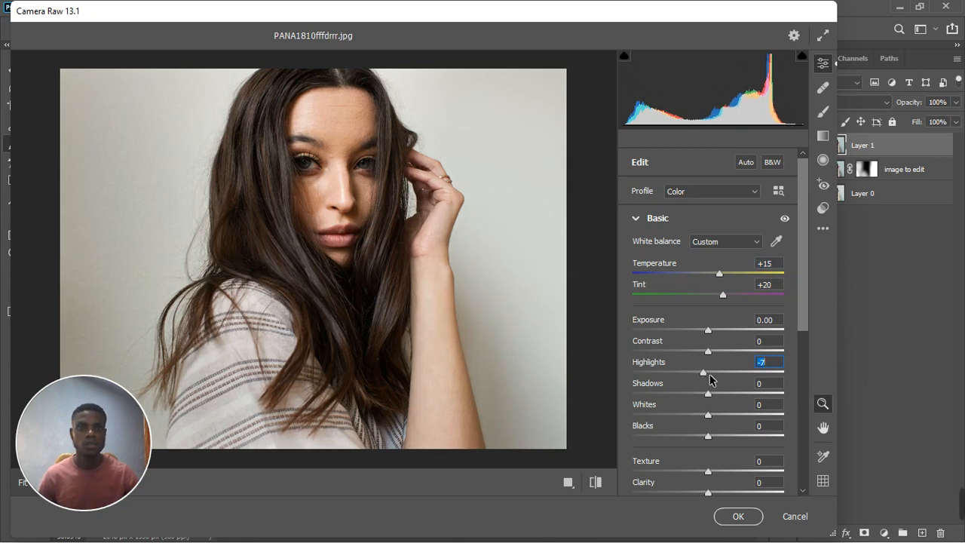
click(705, 415)
drag(702, 415, 700, 416)
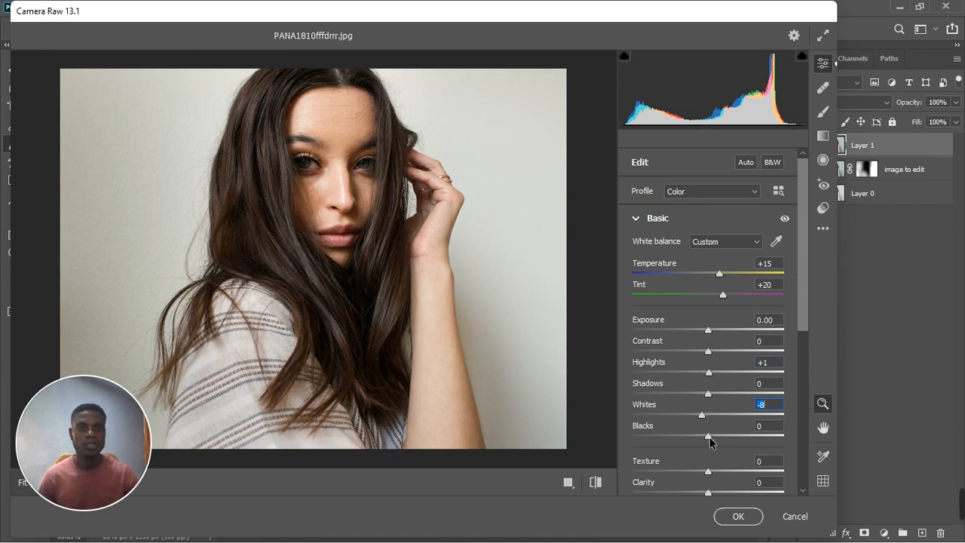
drag(709, 436, 712, 436)
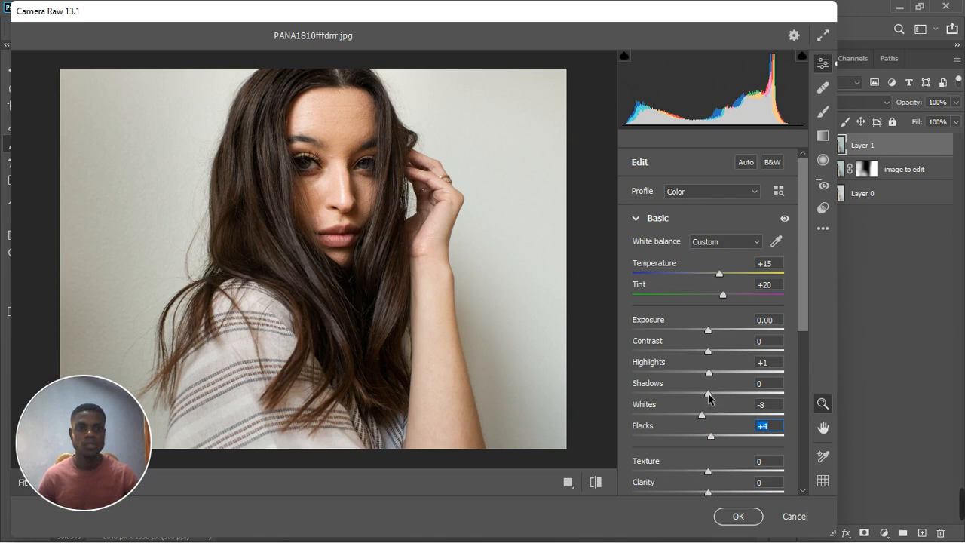
drag(707, 394, 701, 399)
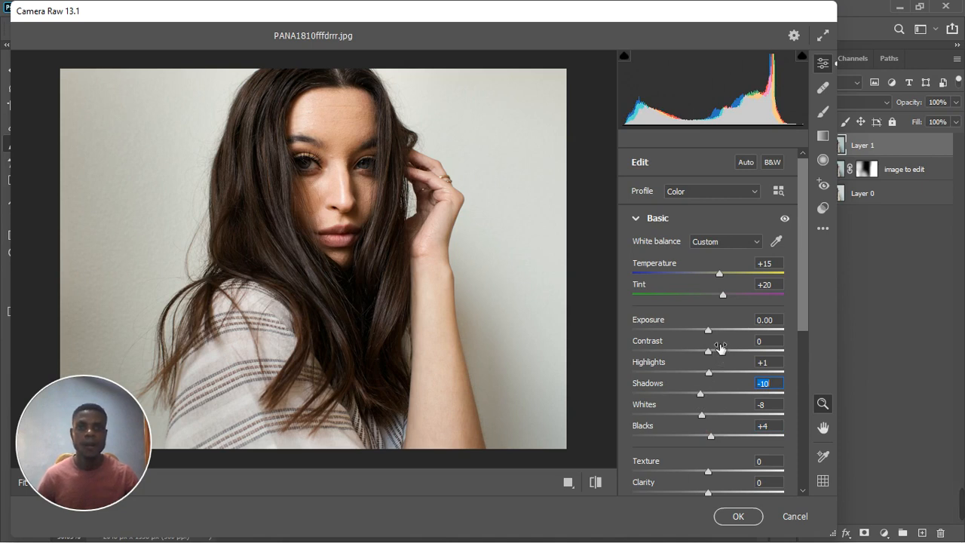
drag(711, 374, 721, 377)
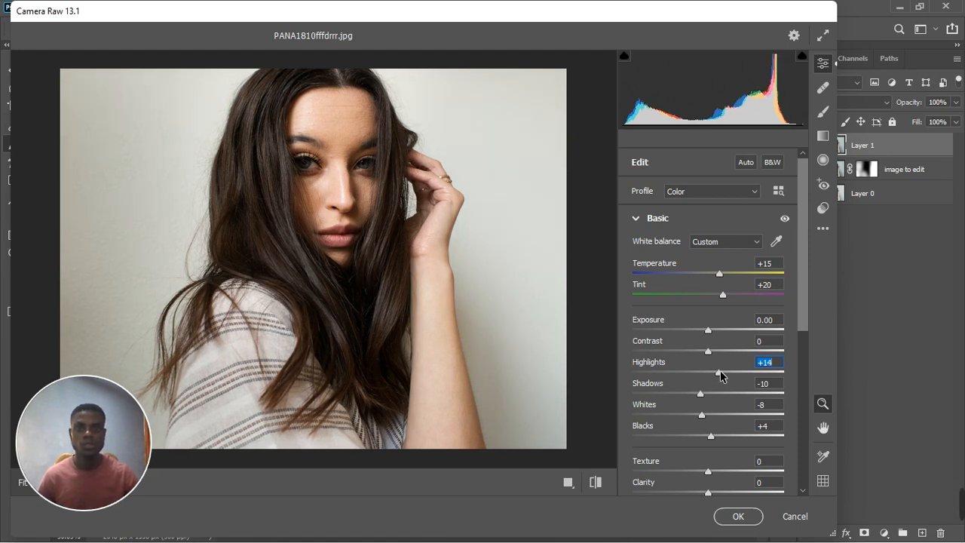
Set the Tint to +28, keep the Temperature at +15, and raise both Texture and Vibrance to +7
drag(719, 275, 728, 297)
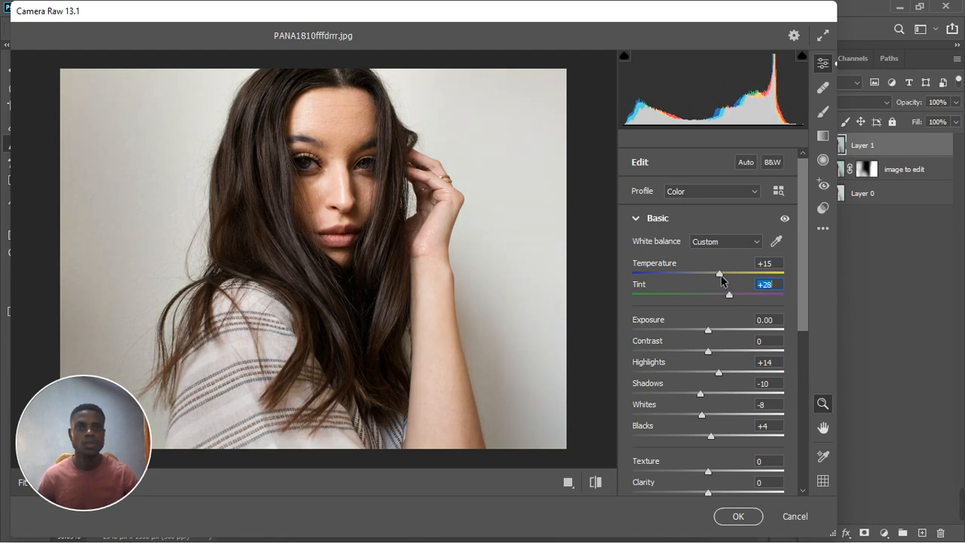
drag(723, 276, 720, 280)
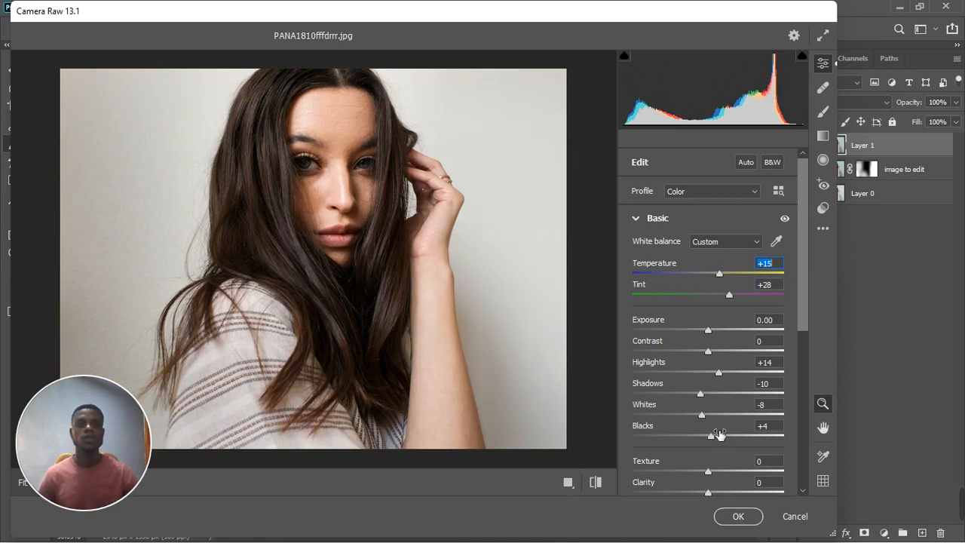
scroll(705, 457, down, 1)
scroll(704, 456, down, 2)
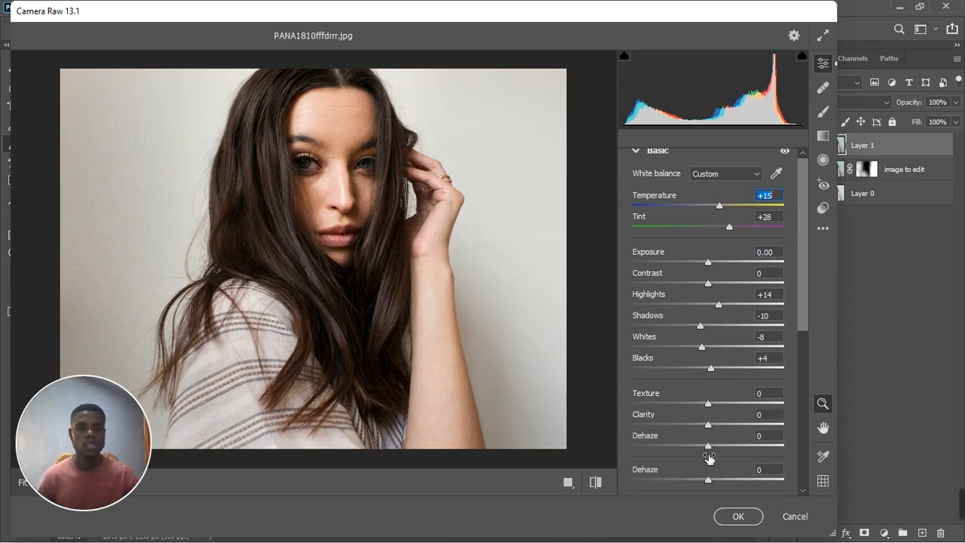
click(712, 371)
drag(711, 372, 714, 371)
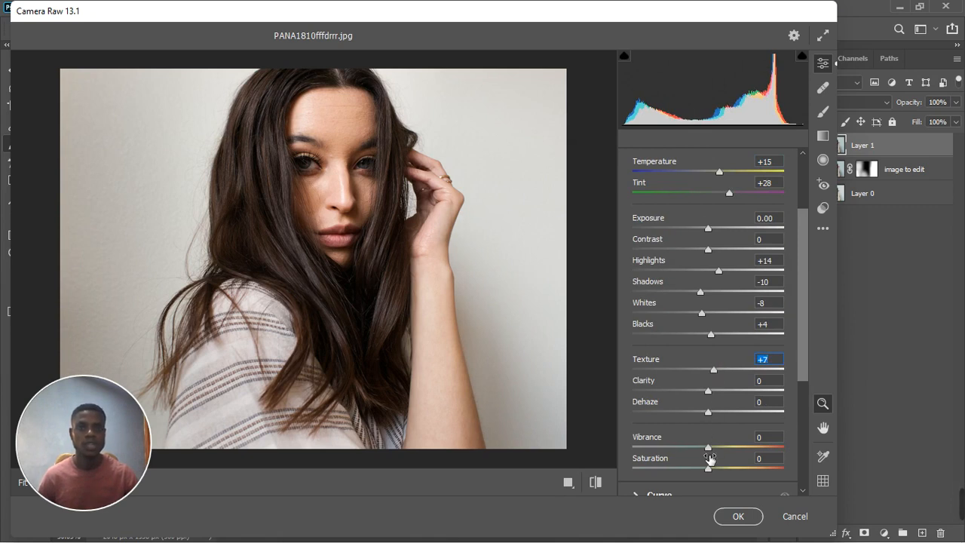
scroll(711, 456, down, 2)
drag(711, 376, 714, 379)
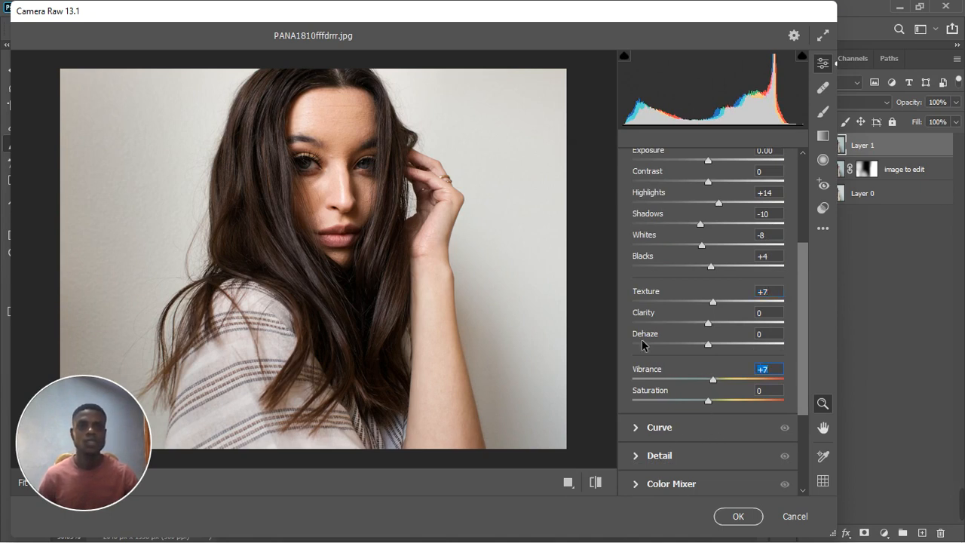
In the Color Mixer's HSL saturation settings, set Reds to +1 and Oranges to +11
scroll(650, 322, up, 1)
scroll(649, 322, up, 3)
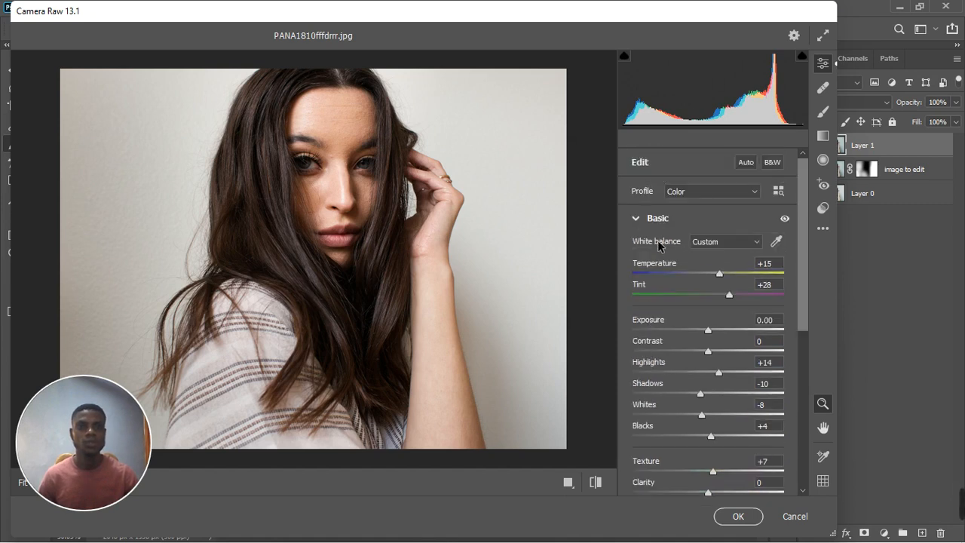
click(636, 218)
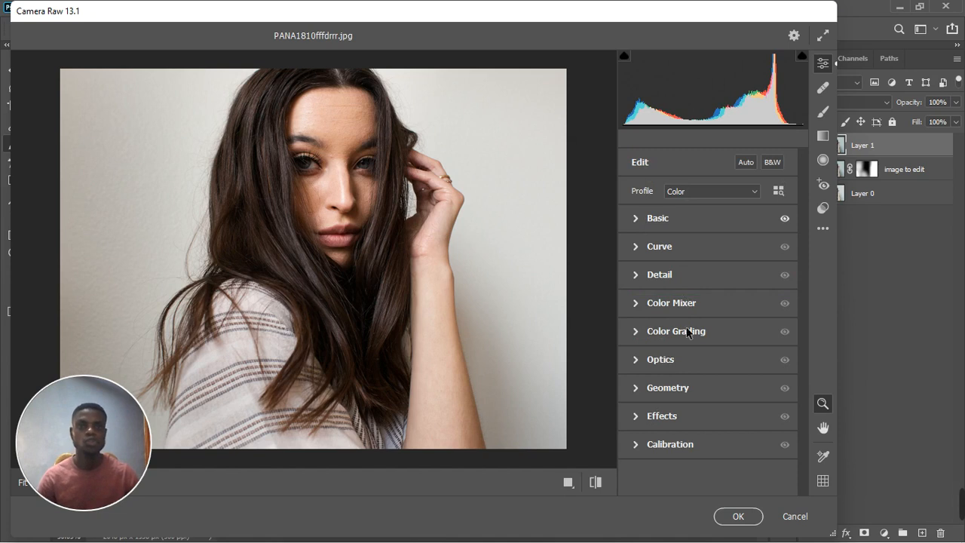
click(635, 331)
scroll(641, 262, up, 3)
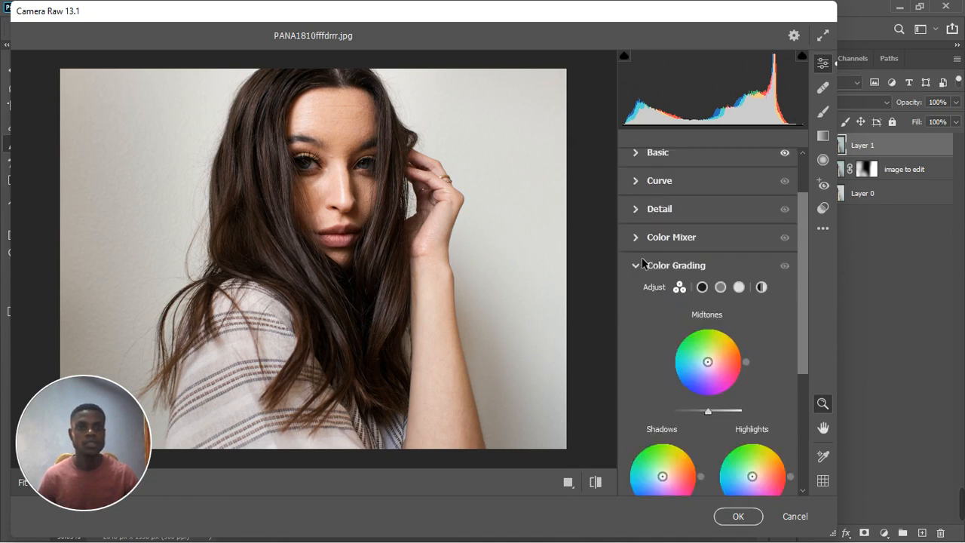
click(638, 239)
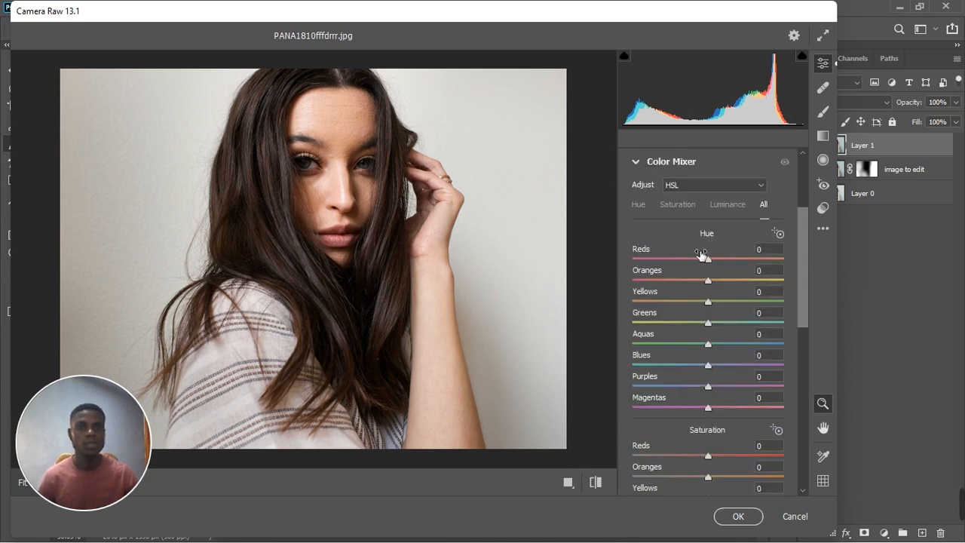
click(685, 208)
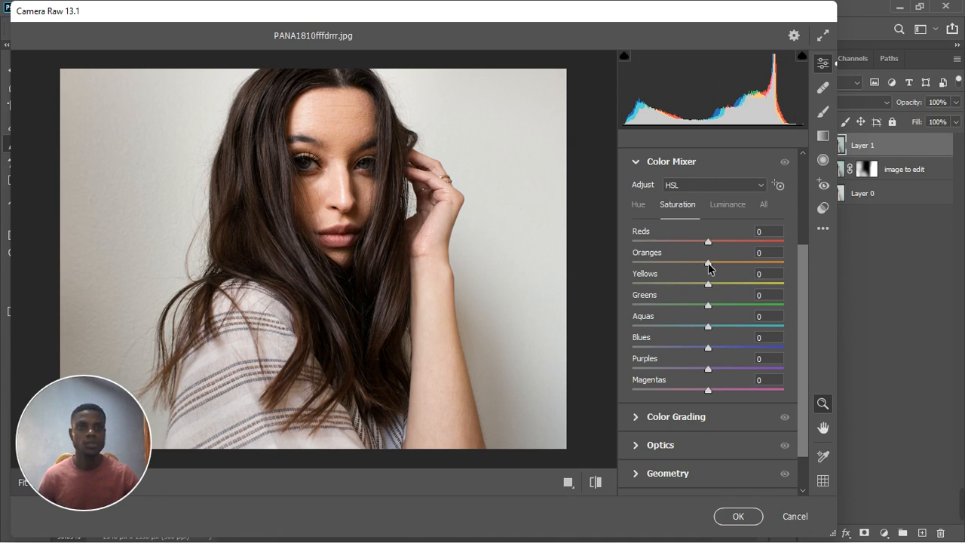
drag(710, 262, 691, 245)
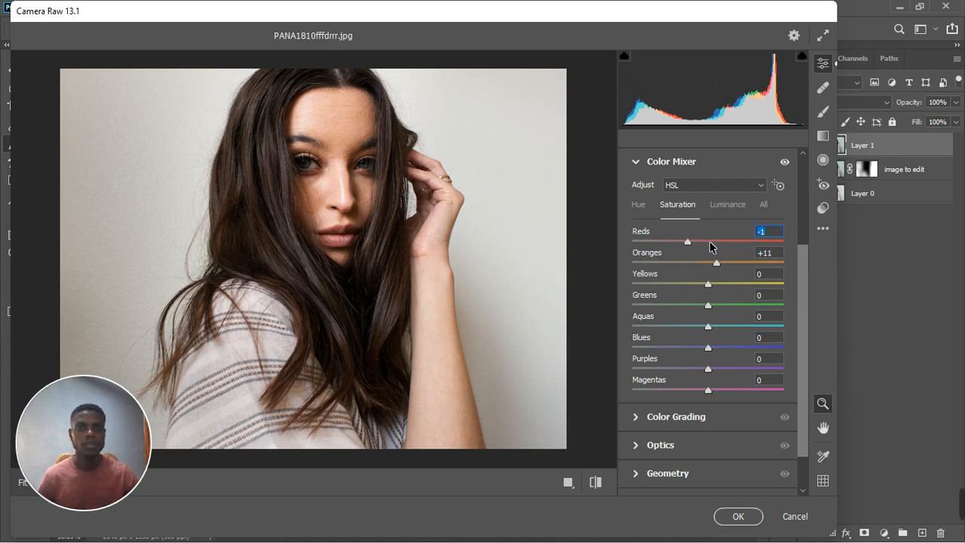
double_click(709, 241)
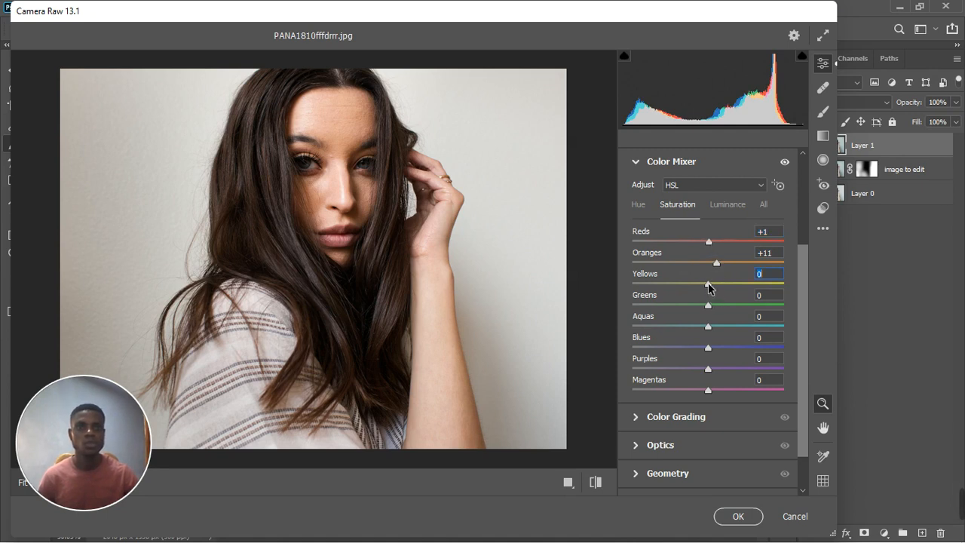
Set the Color Mixer saturation of Yellows to -7, Greens to -19, Blues to +10 and Magentas to +12
mouse_move(708, 308)
mouse_down()
mouse_move(693, 313)
mouse_move(696, 287)
mouse_move(690, 292)
mouse_move(703, 291)
mouse_up()
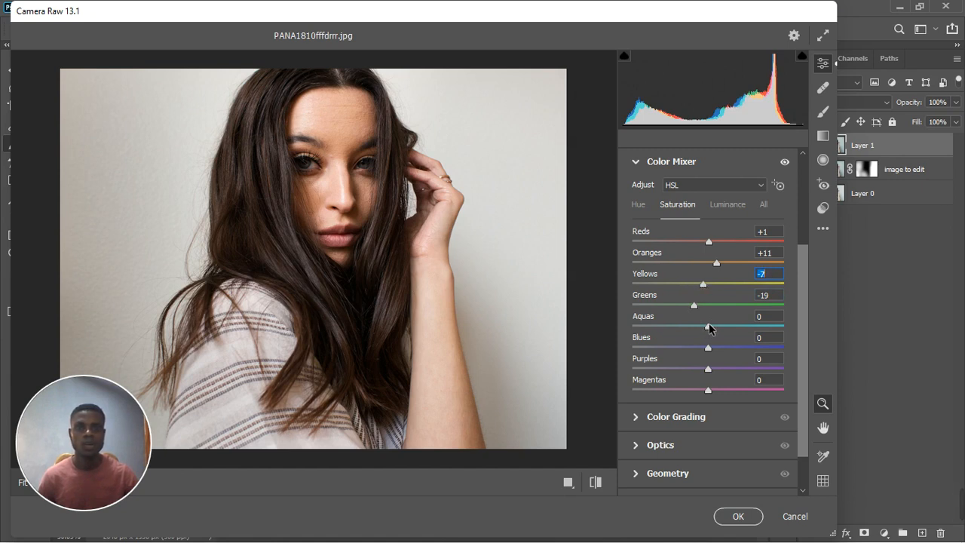
drag(711, 389, 716, 390)
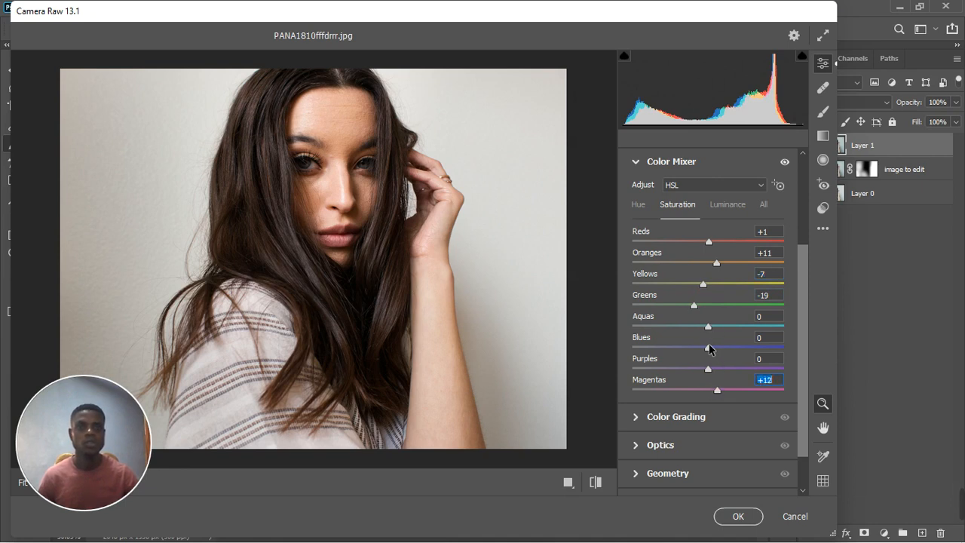
drag(708, 349, 716, 351)
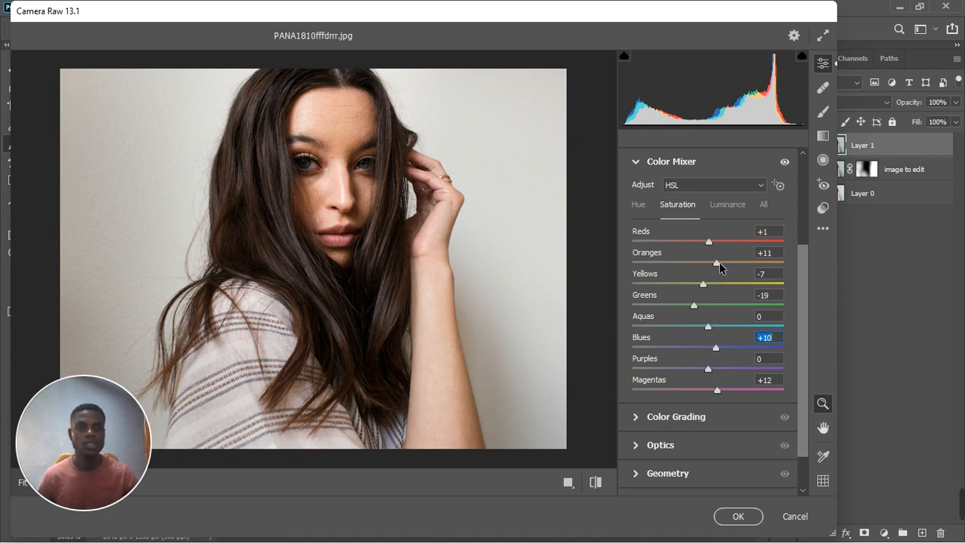
Raise the Color Mixer saturation of Oranges to +18 and Reds to +8
drag(717, 266, 722, 266)
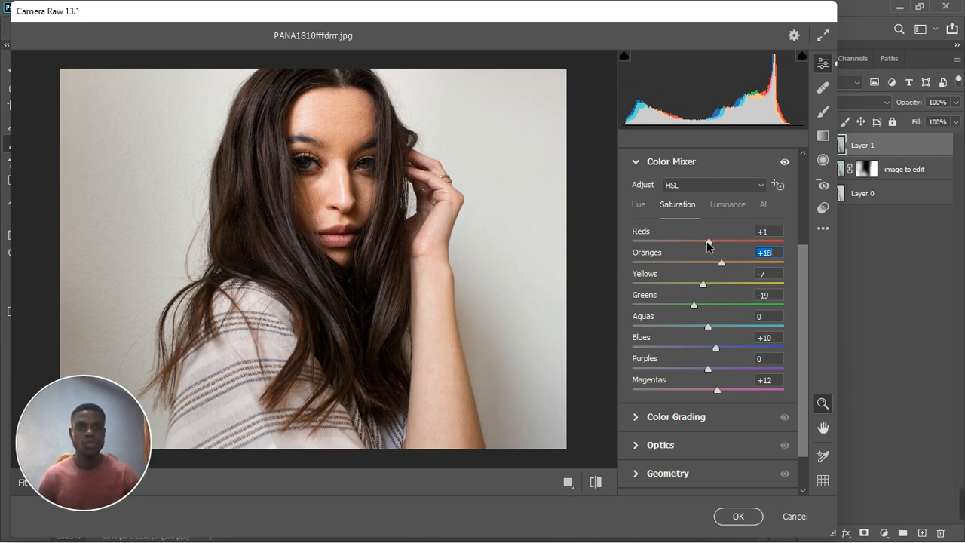
drag(709, 242, 715, 245)
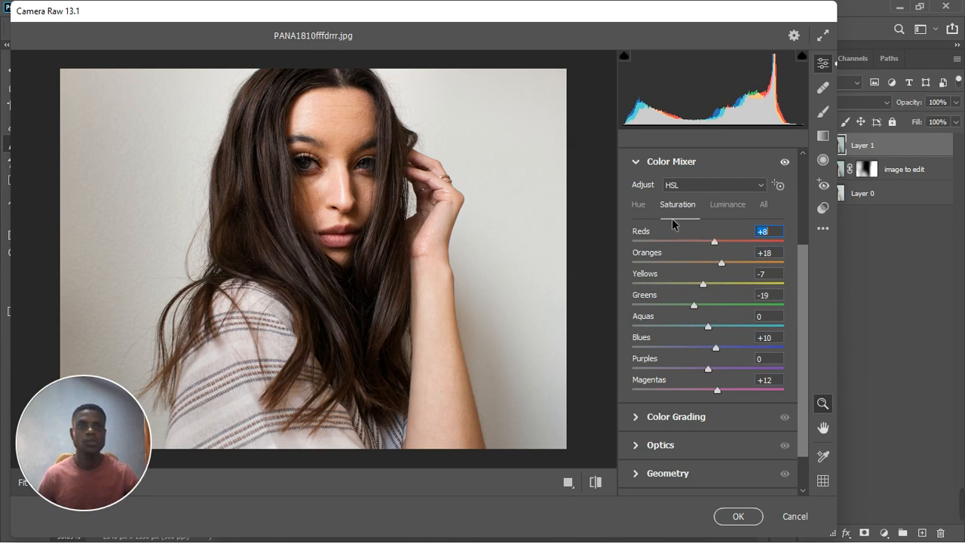
click(644, 209)
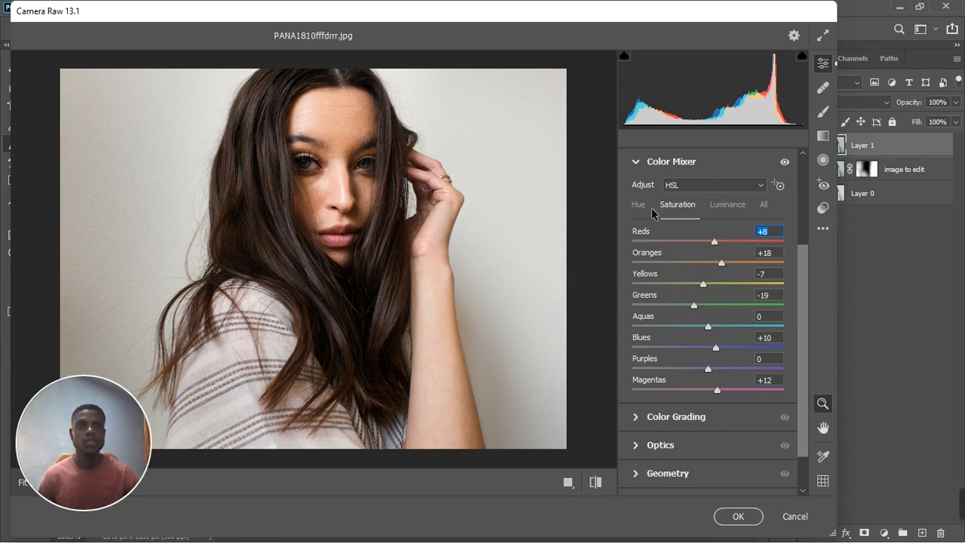
In the Color Mixer's luminance settings, set Greens to -32 and Aquas to -15
click(734, 211)
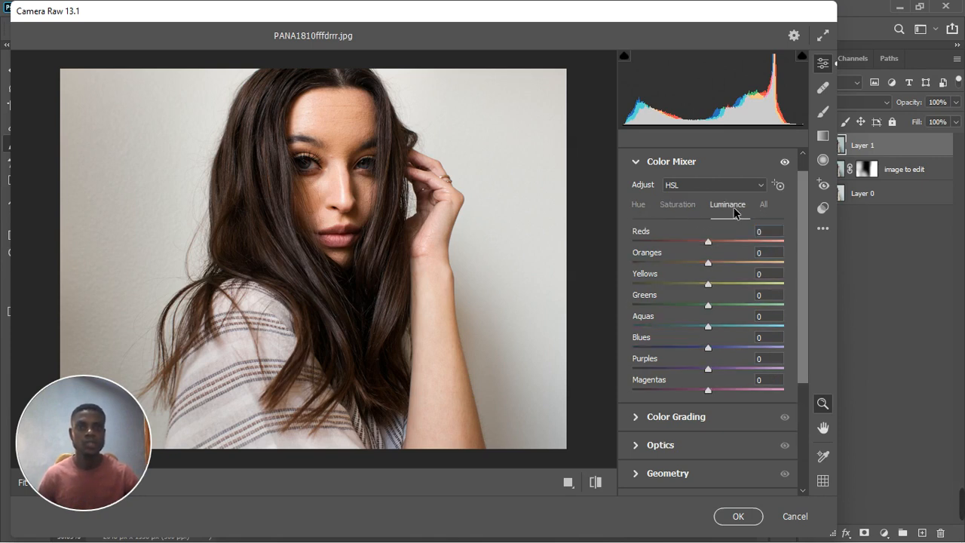
click(702, 307)
drag(700, 306, 680, 310)
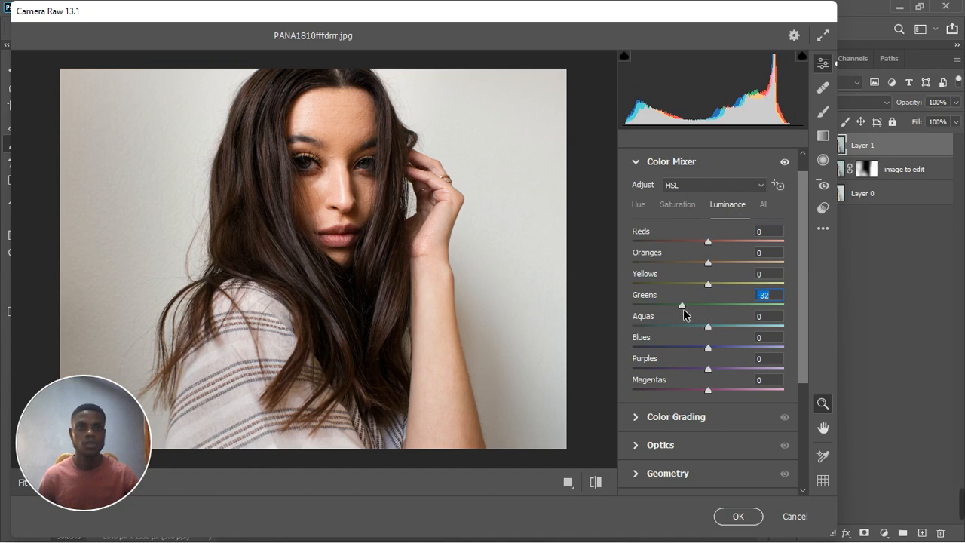
drag(708, 326, 696, 326)
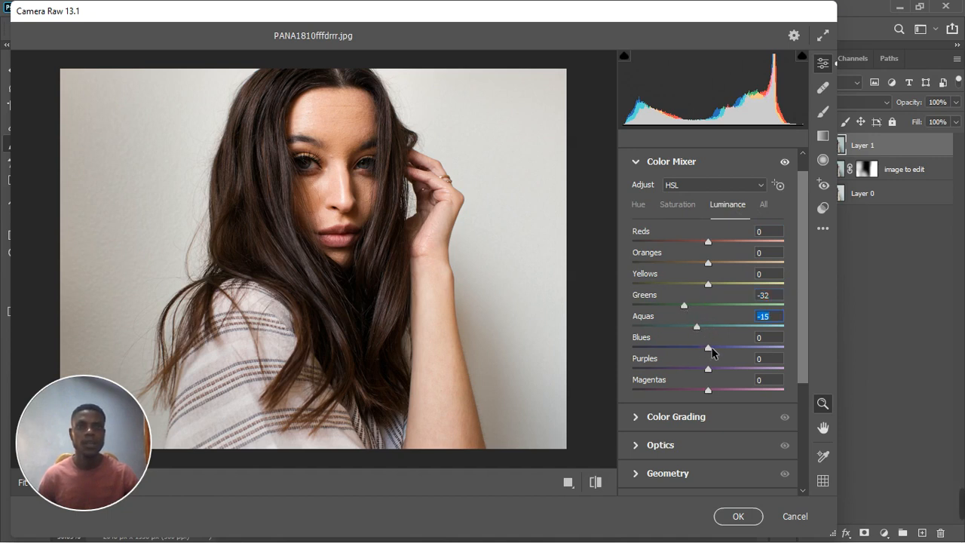
Raise the Color Mixer saturation of Blues to +33 and Purples to +21
click(683, 206)
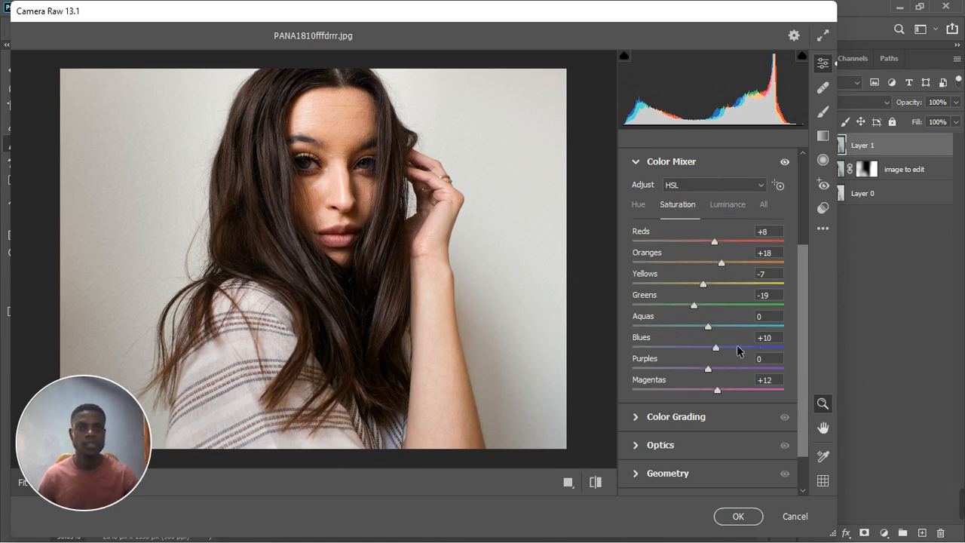
drag(716, 350, 722, 371)
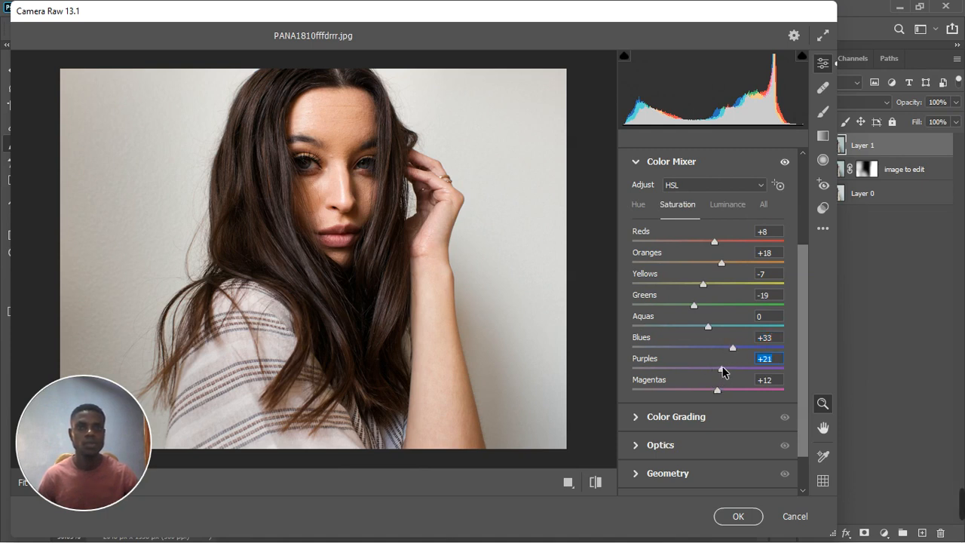
Set the Color Mixer luminance of Blues to +13 and Oranges to -13
click(718, 205)
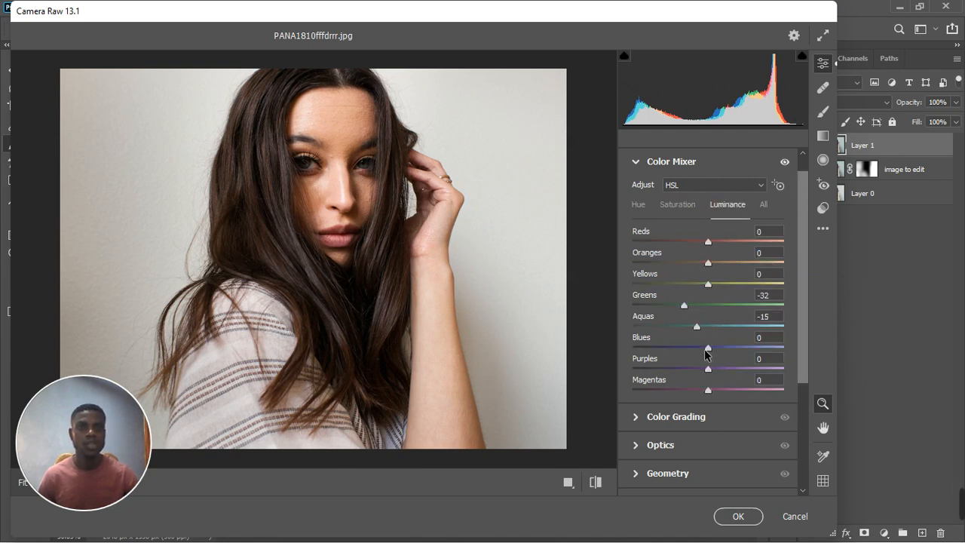
drag(707, 350, 719, 349)
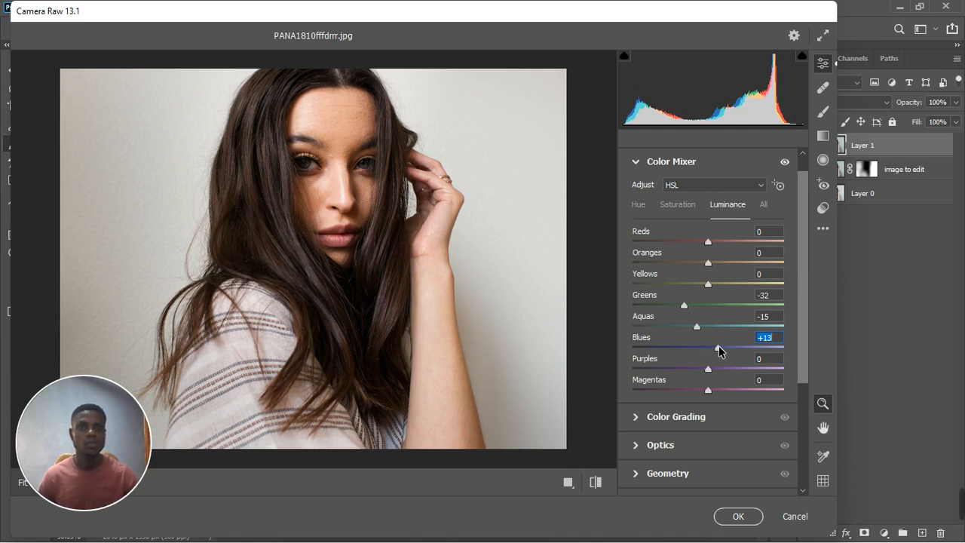
click(690, 266)
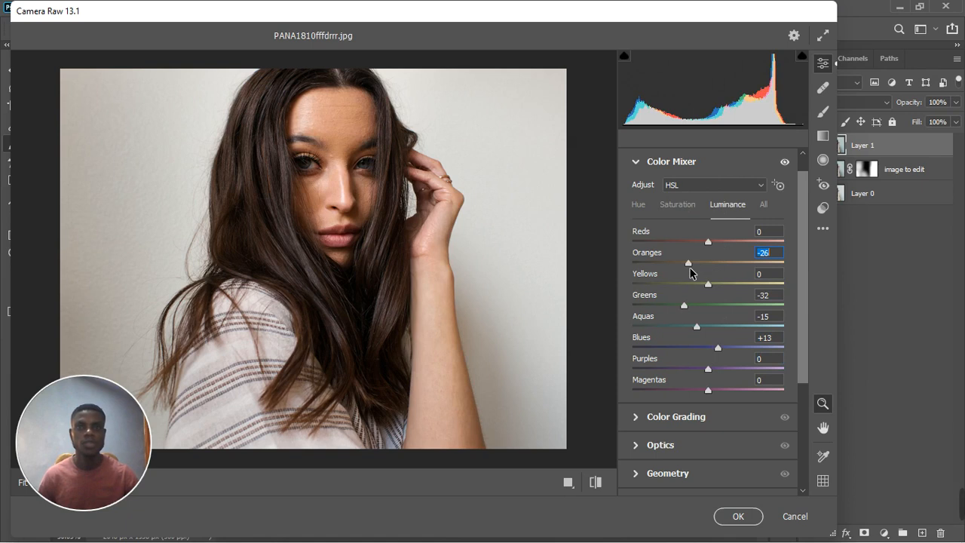
drag(690, 272, 693, 271)
drag(693, 271, 694, 265)
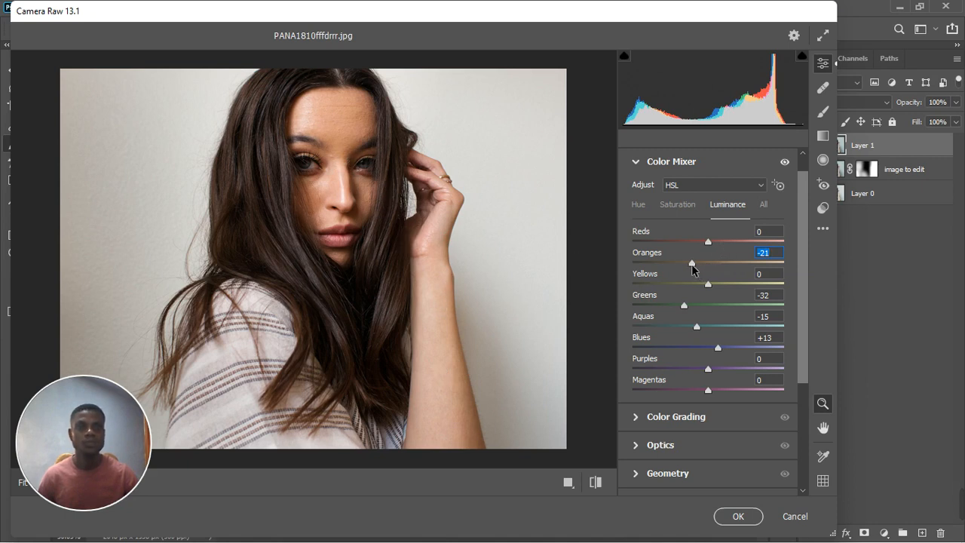
mouse_move(692, 269)
mouse_down()
mouse_move(716, 265)
mouse_move(699, 269)
mouse_up()
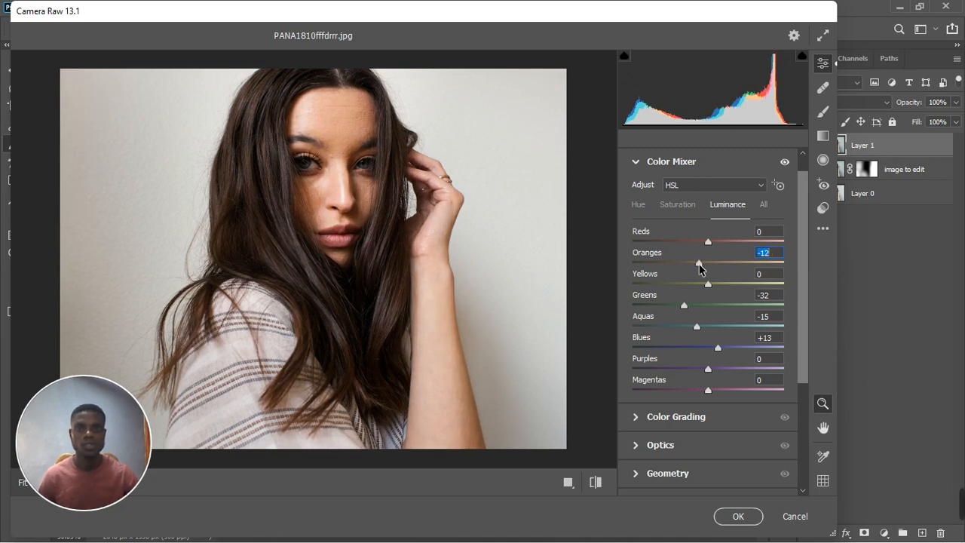
Set the Color Mixer luminance of Reds to +9, Yellows to -12, Magentas to -15, Blues to +21 and Purples to +10
drag(707, 242, 716, 243)
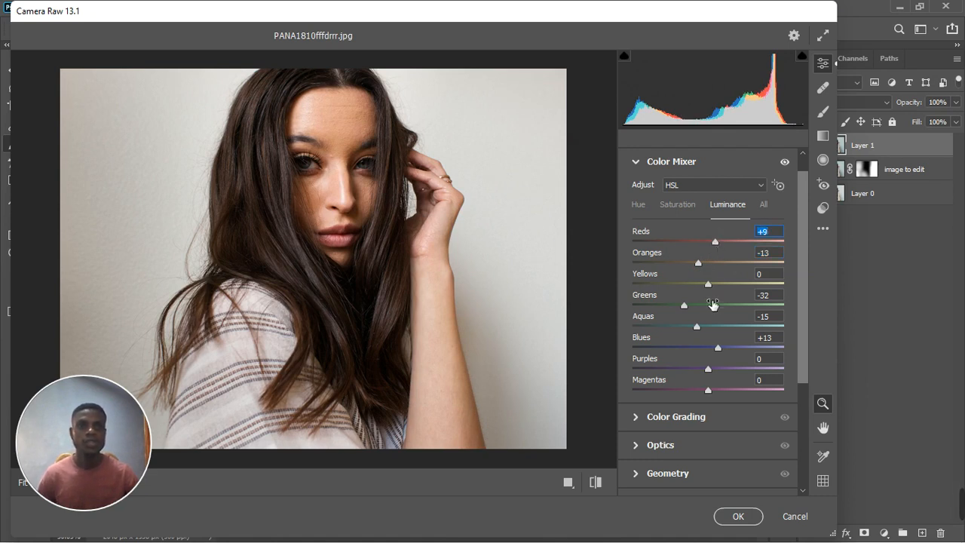
drag(706, 286, 698, 287)
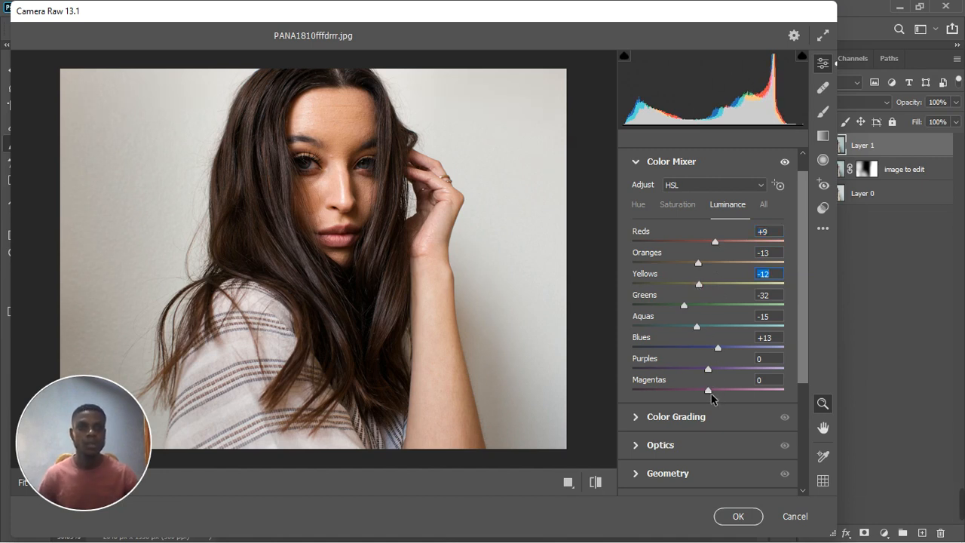
drag(708, 392, 699, 395)
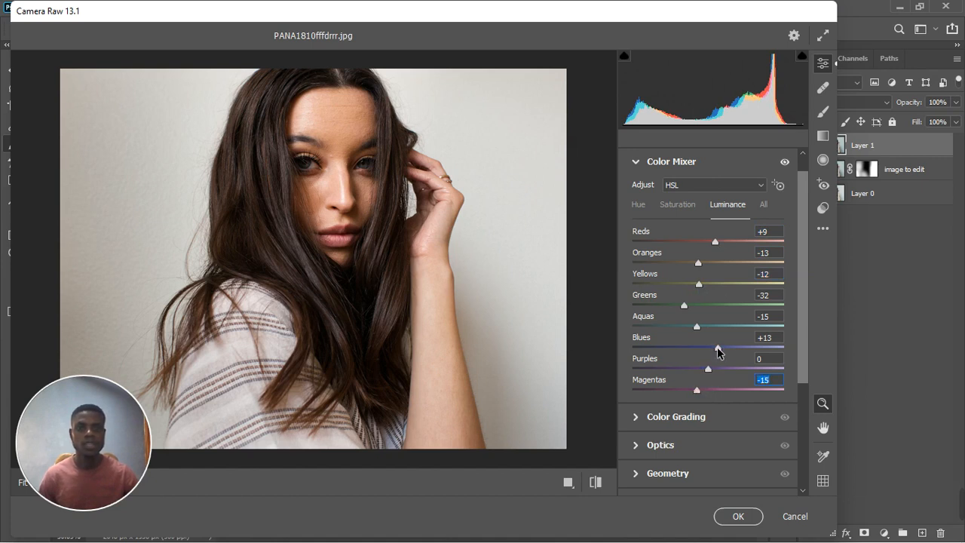
drag(718, 351, 720, 373)
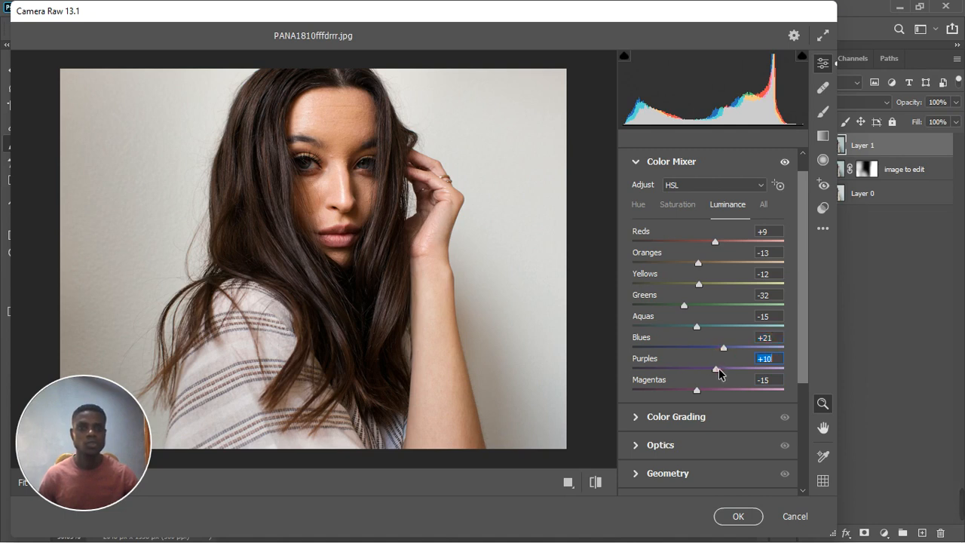
Shift the Color Mixer hue of Yellows to -19 and collapse the Color Mixer settings
click(639, 205)
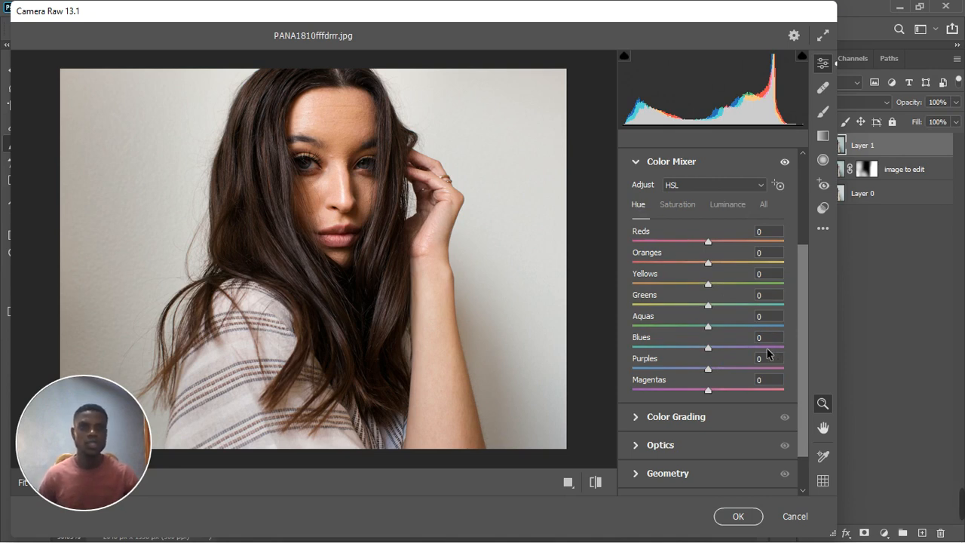
click(712, 287)
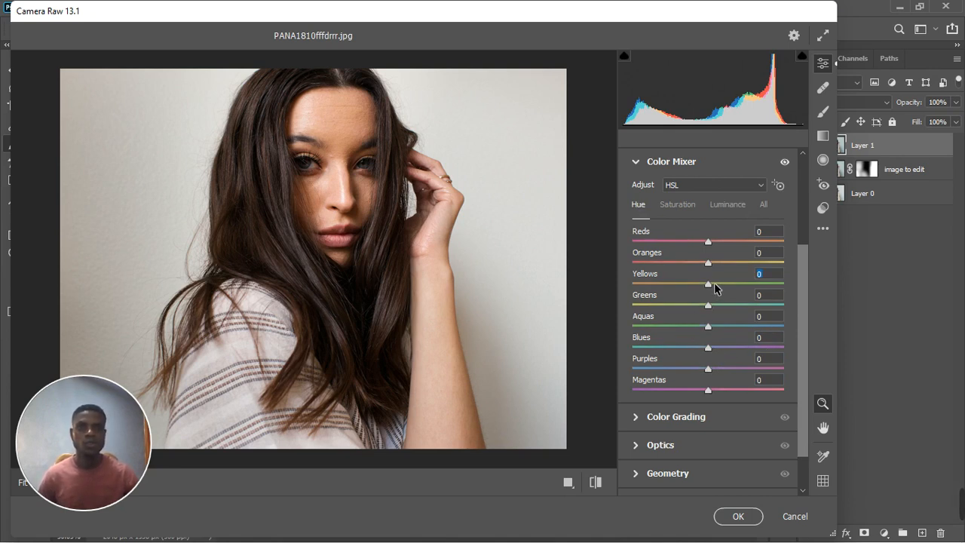
drag(714, 287, 694, 294)
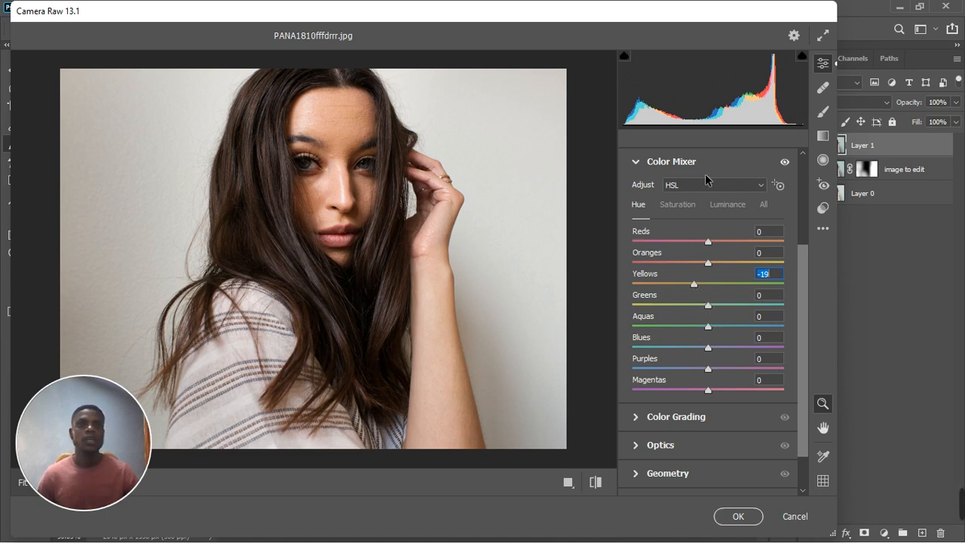
click(634, 161)
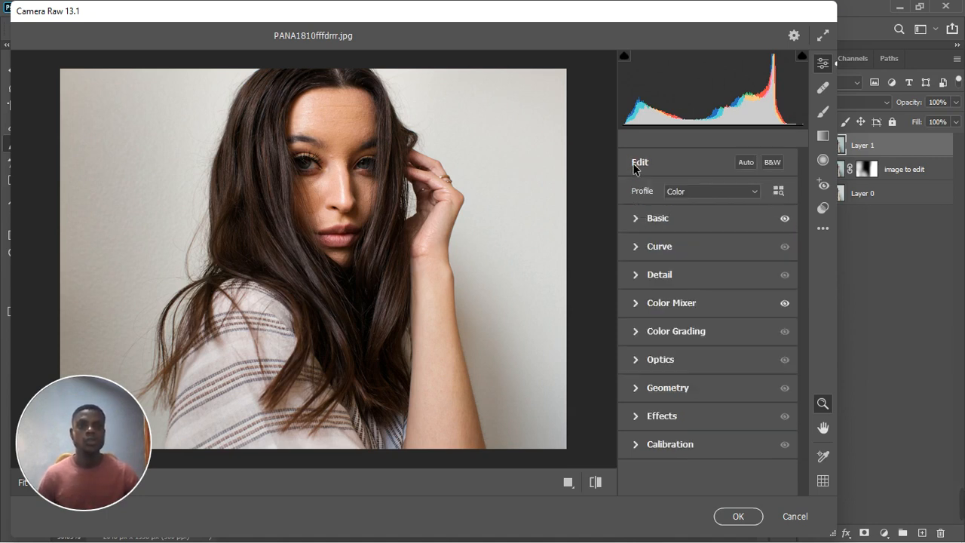
In the Calibration settings, set the Red Primary Hue to +21 and the Blue Primary Hue to -24
click(636, 450)
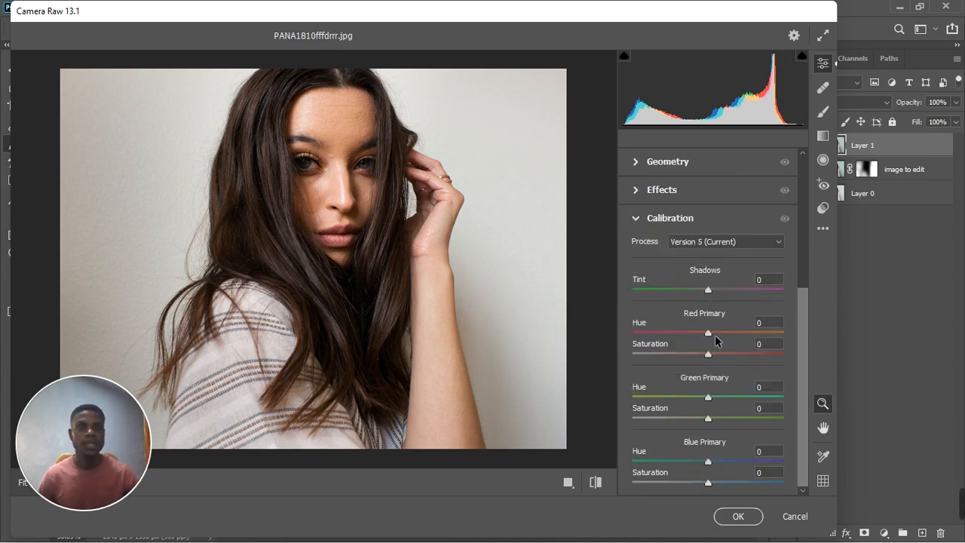
drag(708, 333, 722, 337)
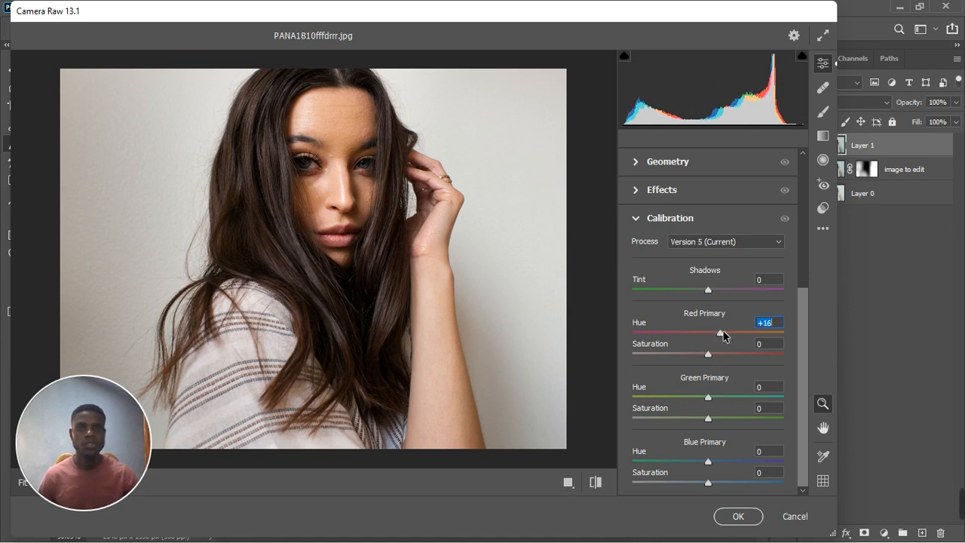
drag(708, 467, 686, 468)
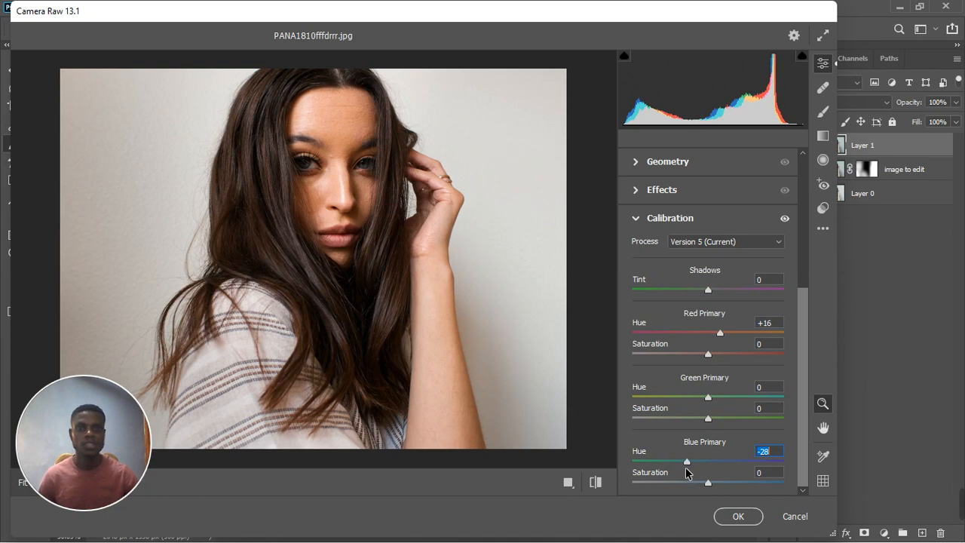
click(723, 333)
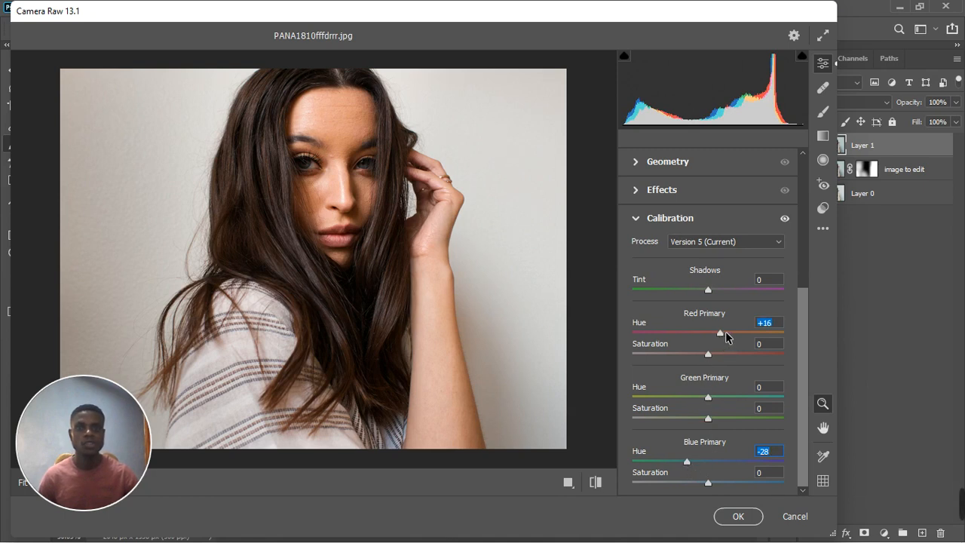
drag(725, 332, 726, 333)
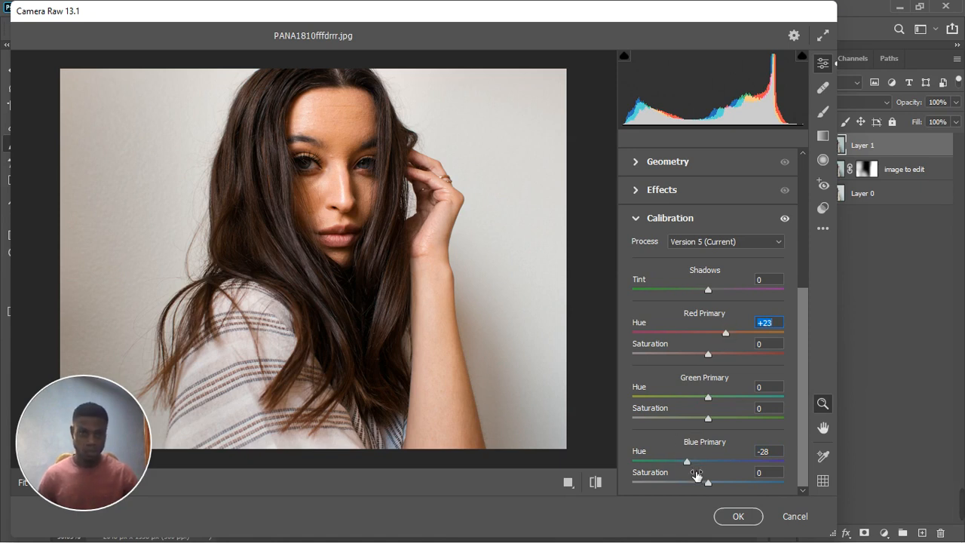
drag(687, 460, 689, 461)
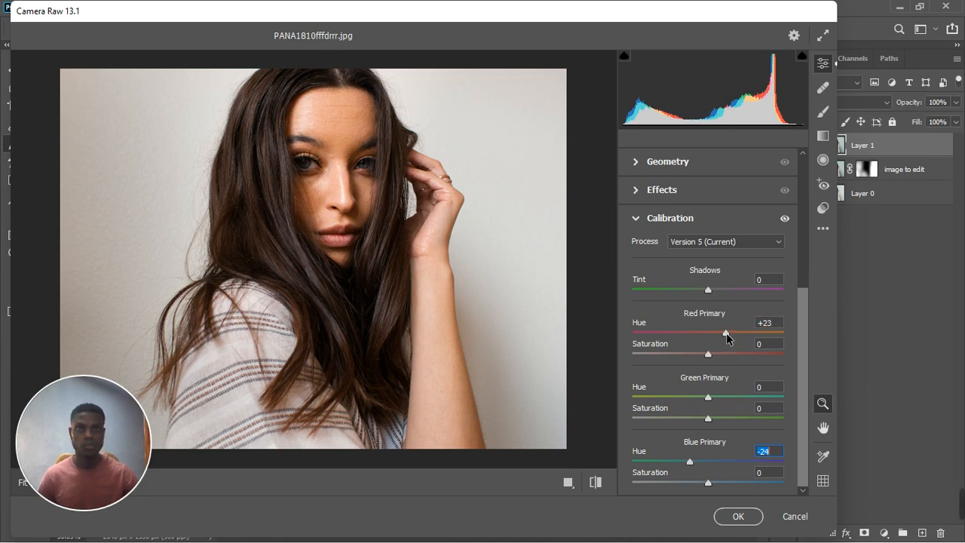
drag(728, 339, 725, 339)
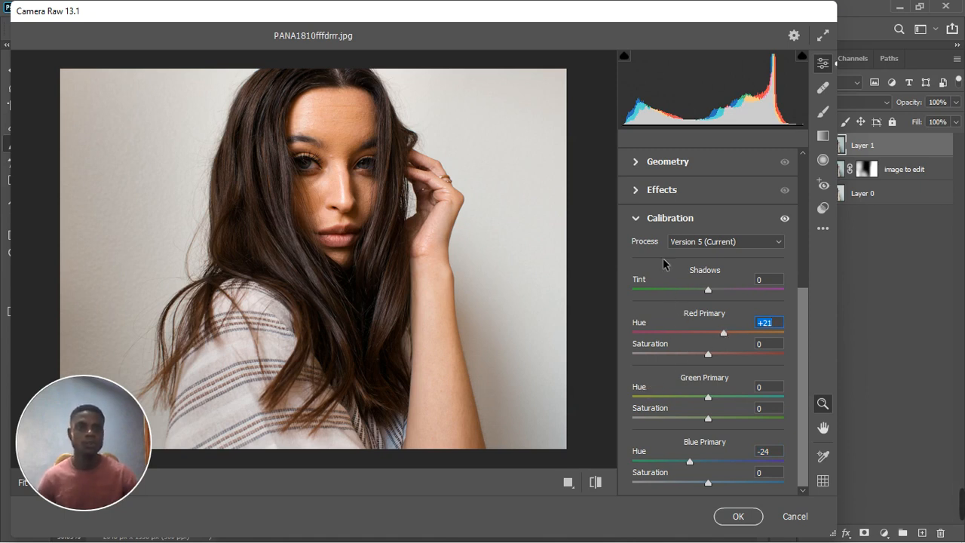
click(638, 220)
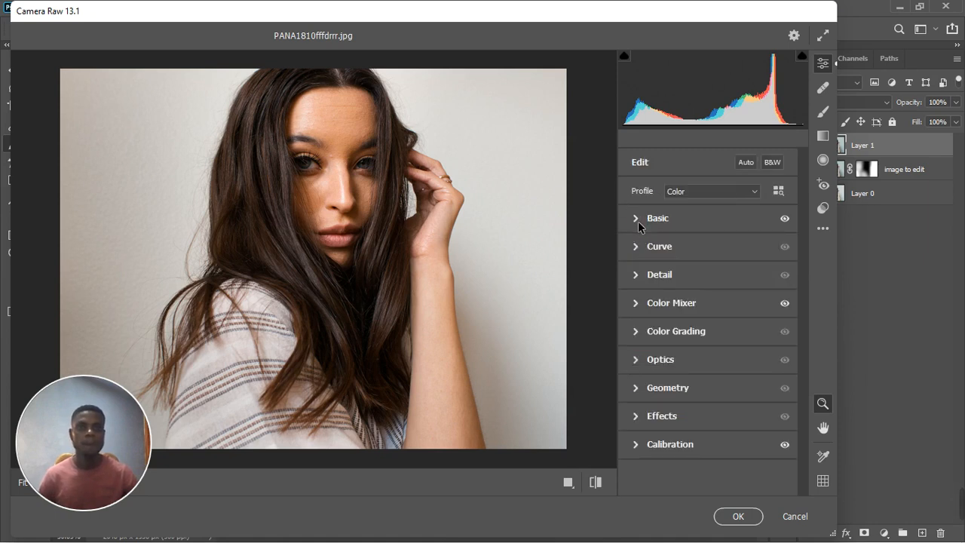
In the Basic adjustments, raise Contrast to +6, keep Texture at +7, and apply the Camera Raw Filter to Layer 1
click(637, 221)
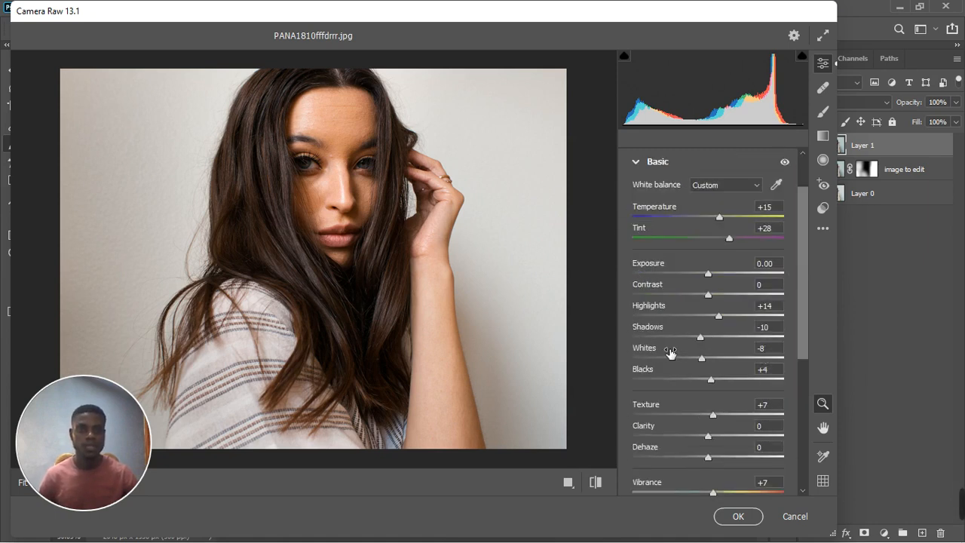
drag(709, 299, 713, 298)
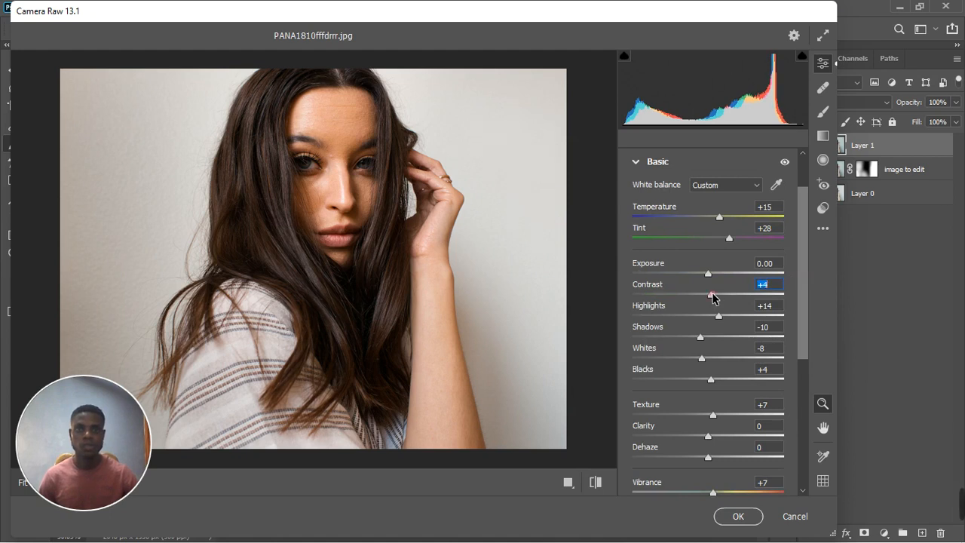
drag(712, 298, 715, 298)
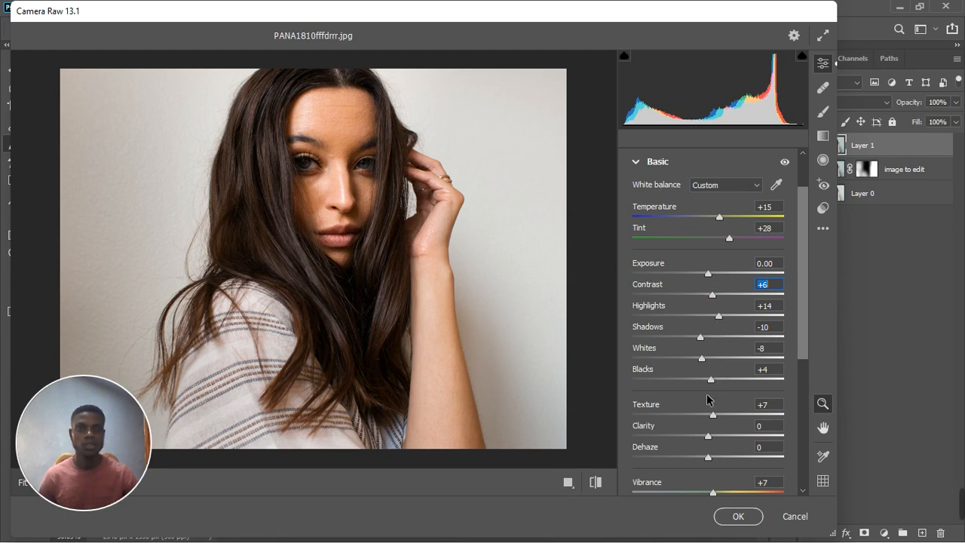
scroll(720, 444, down, 2)
click(712, 349)
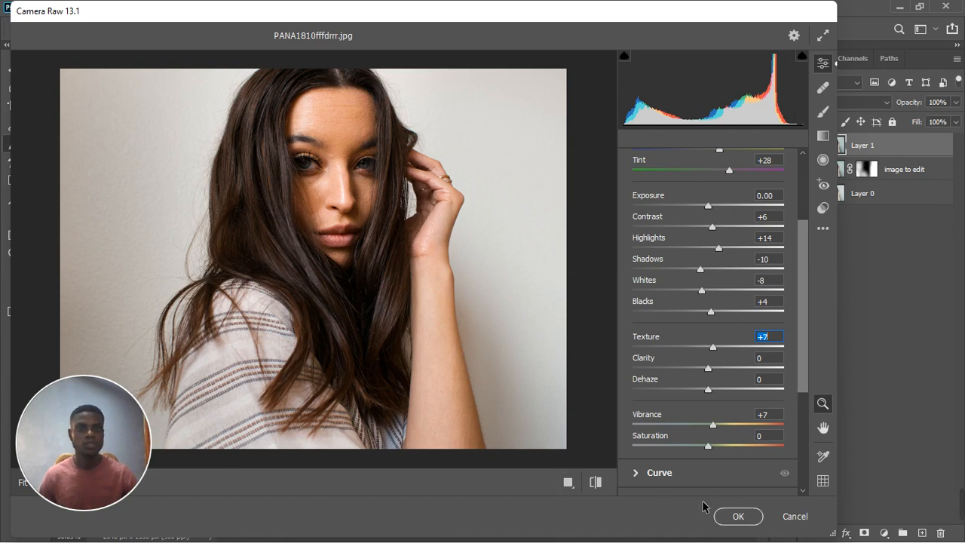
click(733, 516)
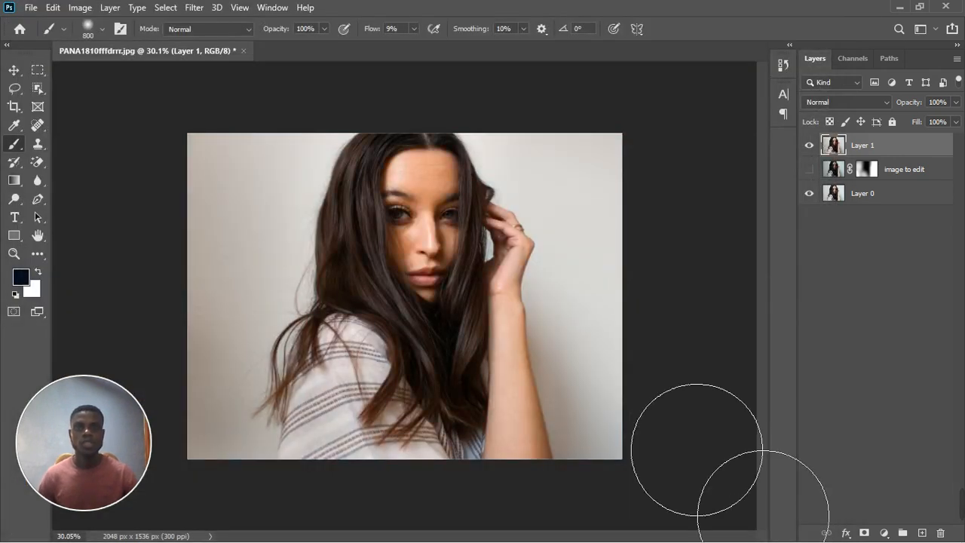
Hide and reshow Layer 1 to compare the grade with the original, and add an Exposure adjustment layer above it
click(813, 147)
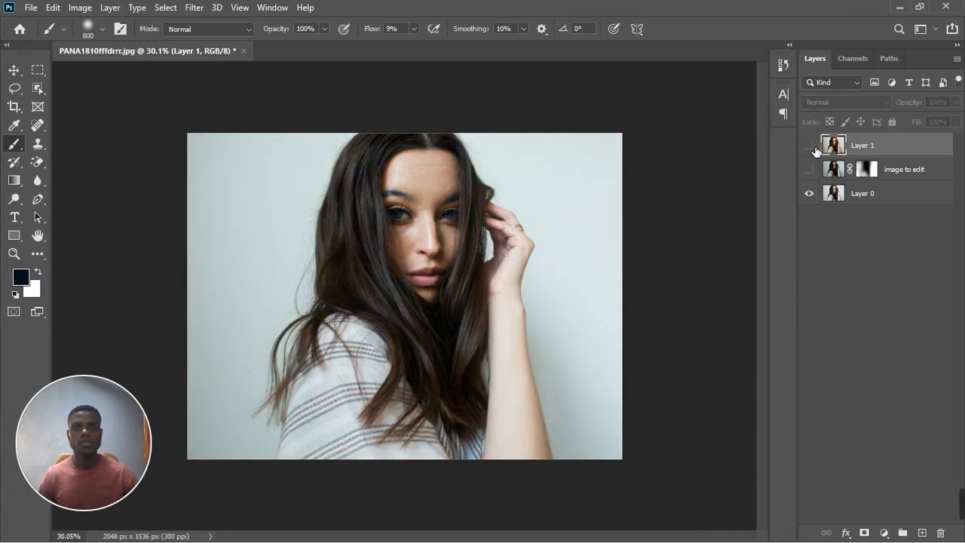
click(811, 146)
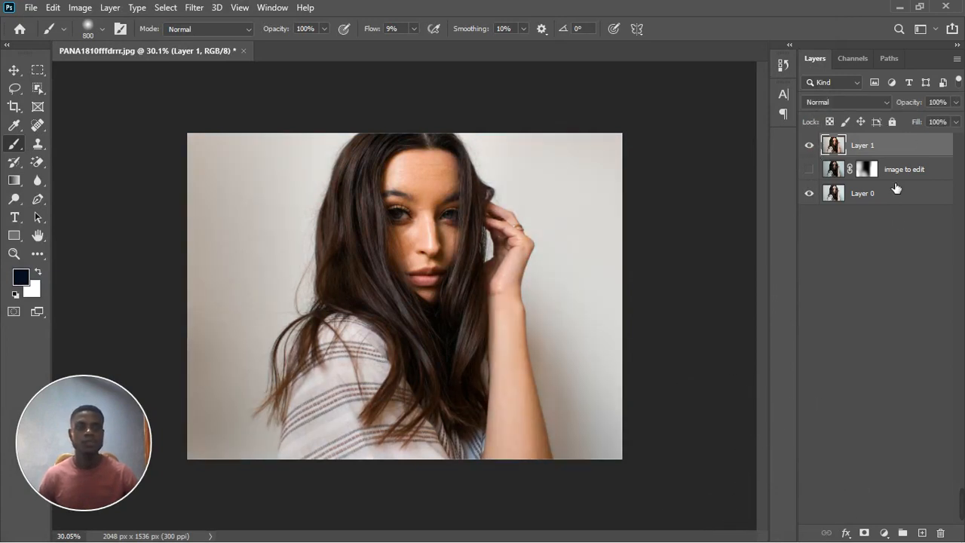
click(884, 532)
click(889, 361)
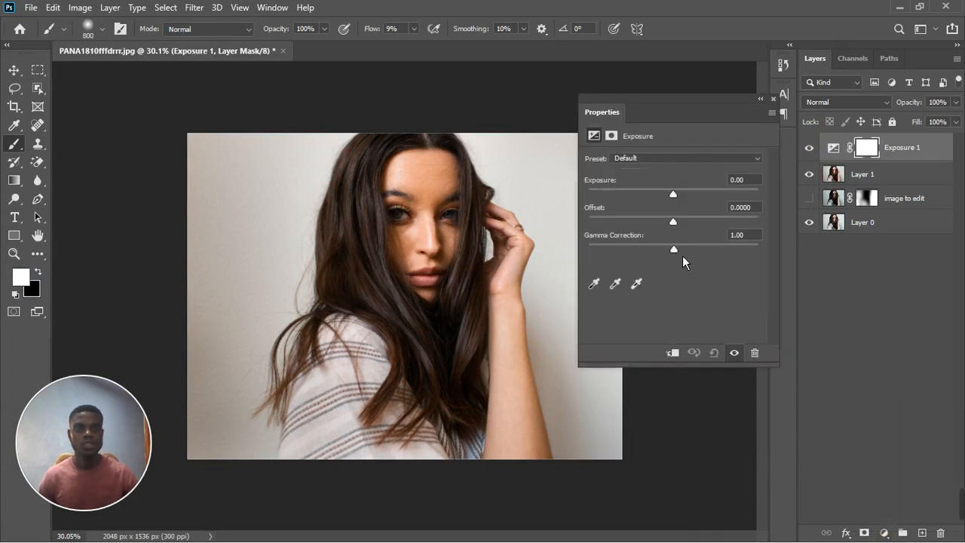
drag(682, 256, 689, 252)
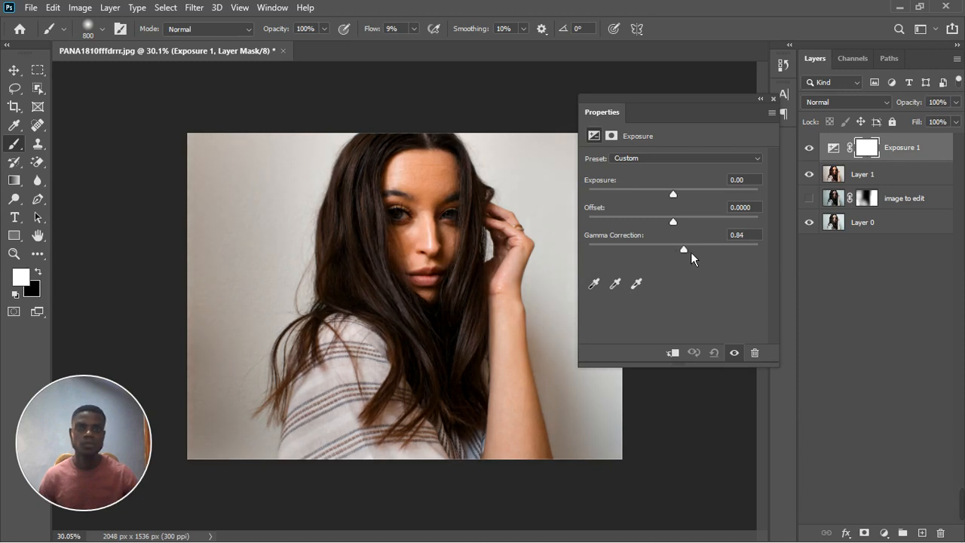
drag(688, 253, 676, 256)
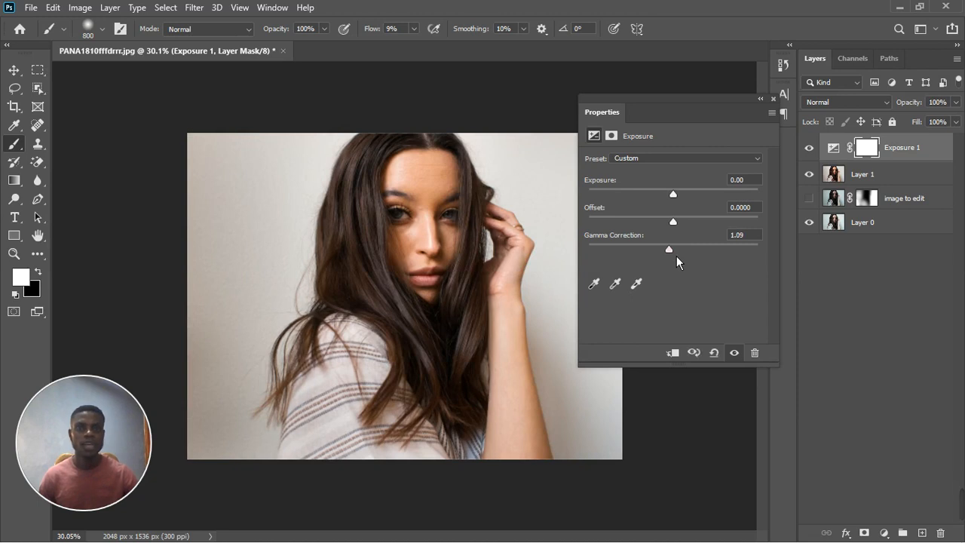
click(718, 351)
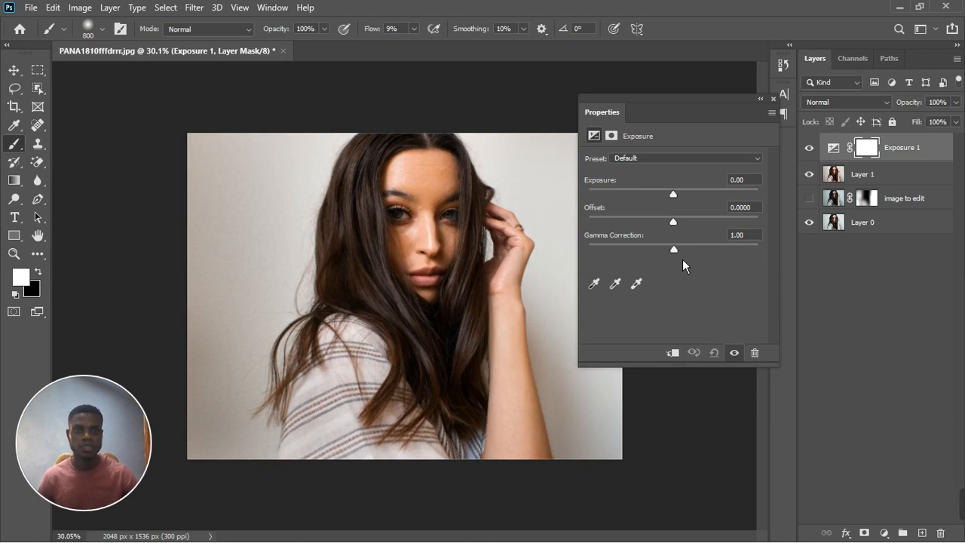
Set the Exposure adjustment's Gamma Correction to 0.98 and close its properties
drag(682, 259, 682, 259)
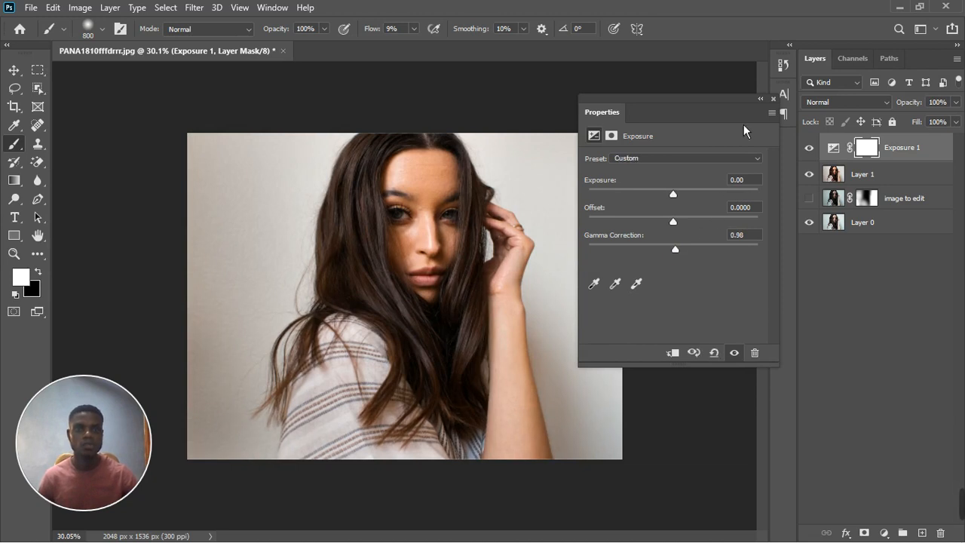
click(773, 101)
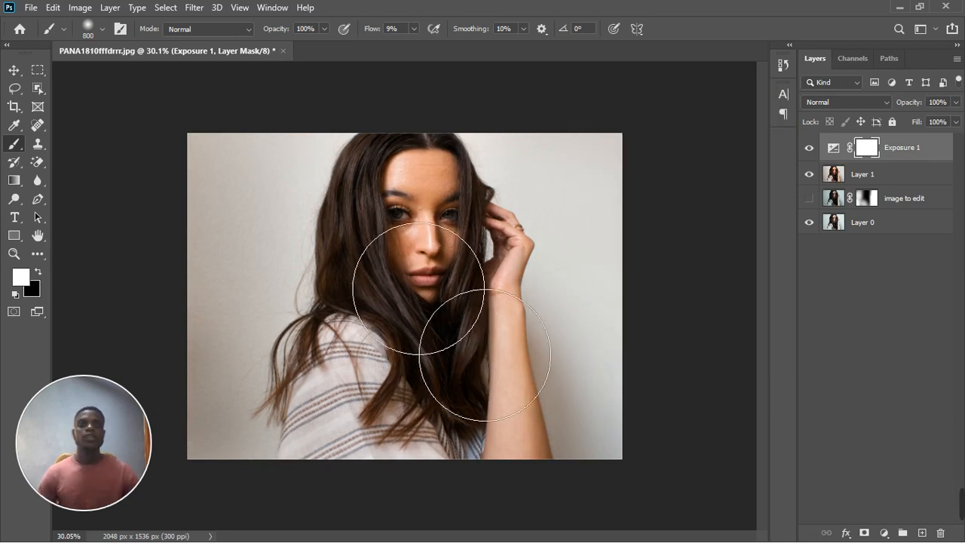
Create a new layer above the Exposure adjustment and stamp all visible layers into it
scroll(419, 289, up, 2)
scroll(431, 265, up, 3)
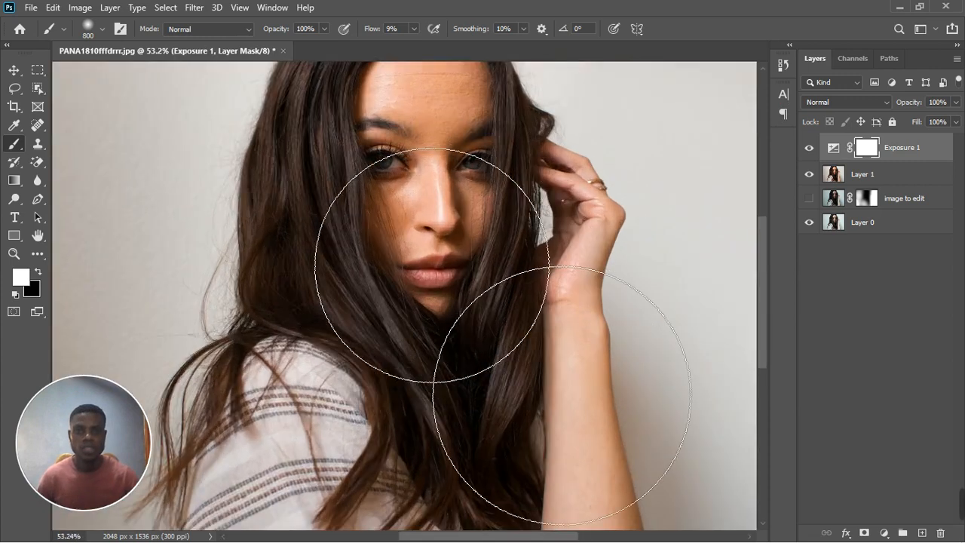
scroll(452, 218, up, 3)
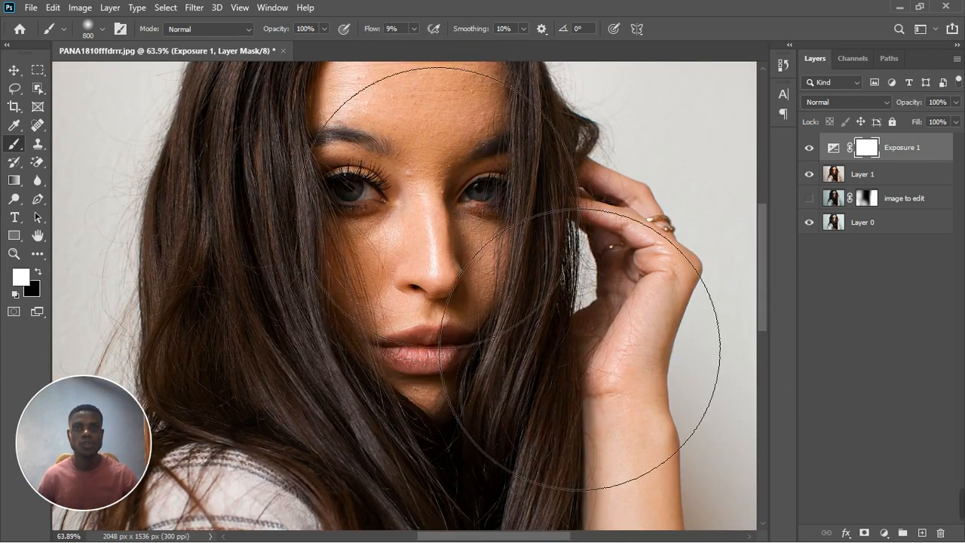
scroll(607, 358, down, 1)
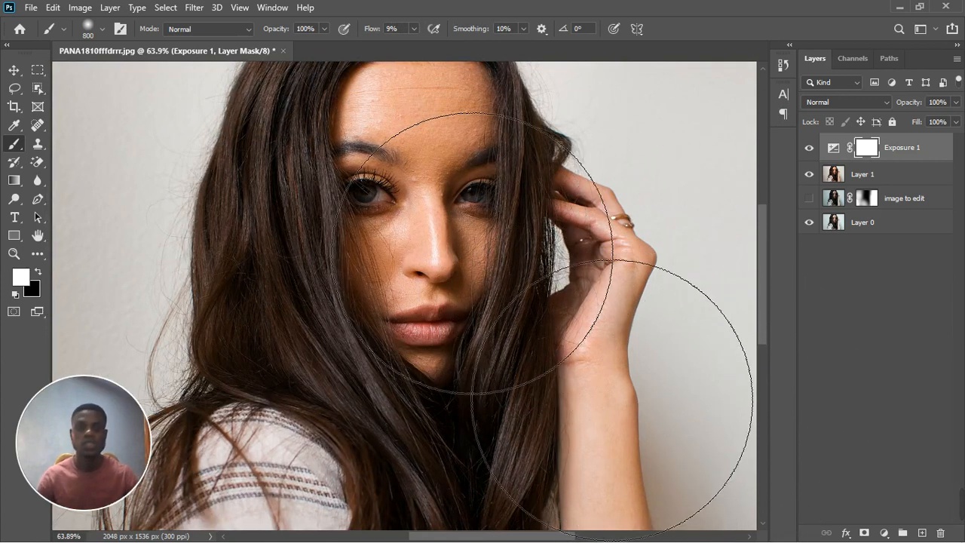
click(909, 176)
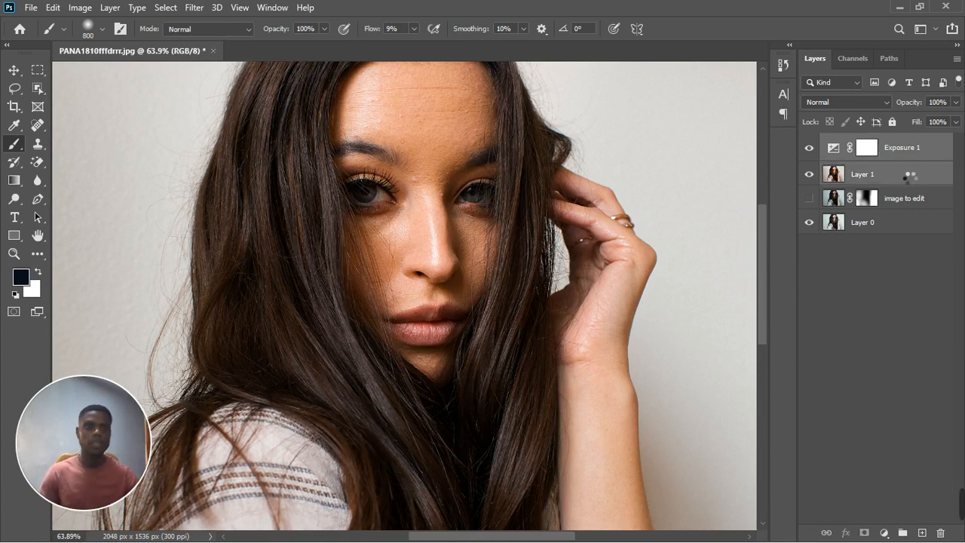
key(ctrl+shift+alt+n)
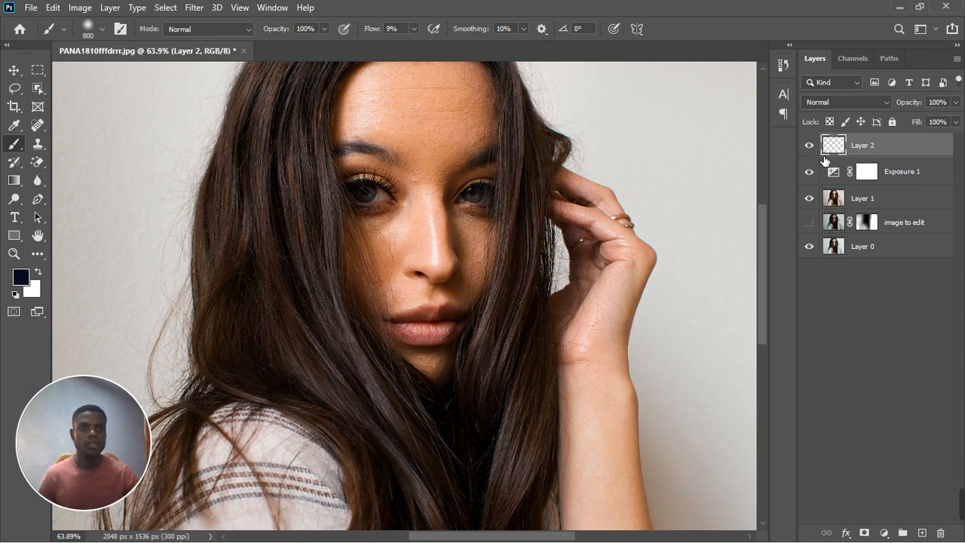
key(ctrl+shift+alt+e)
Hide the Exposure 1 and Layer 1 layers, and duplicate the stamped Layer 2
click(878, 171)
click(810, 173)
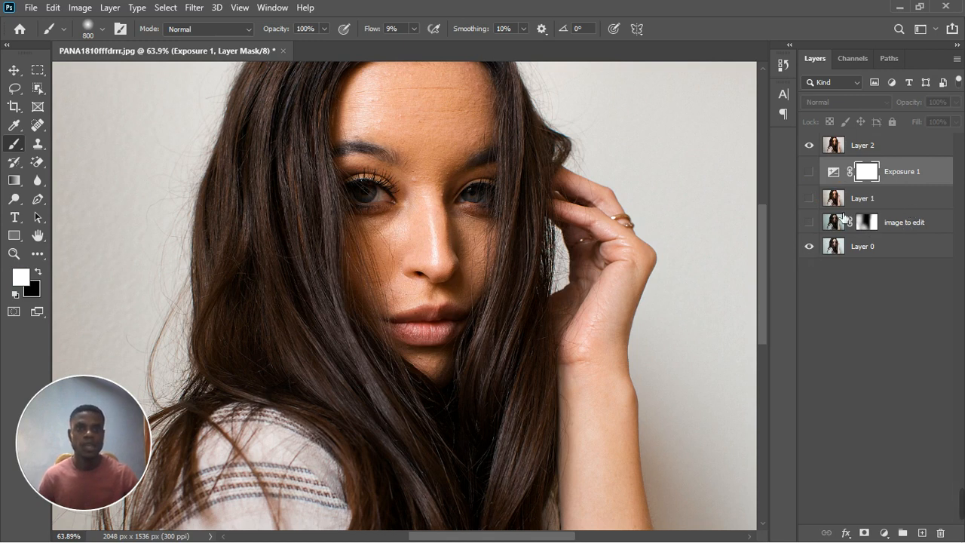
click(888, 147)
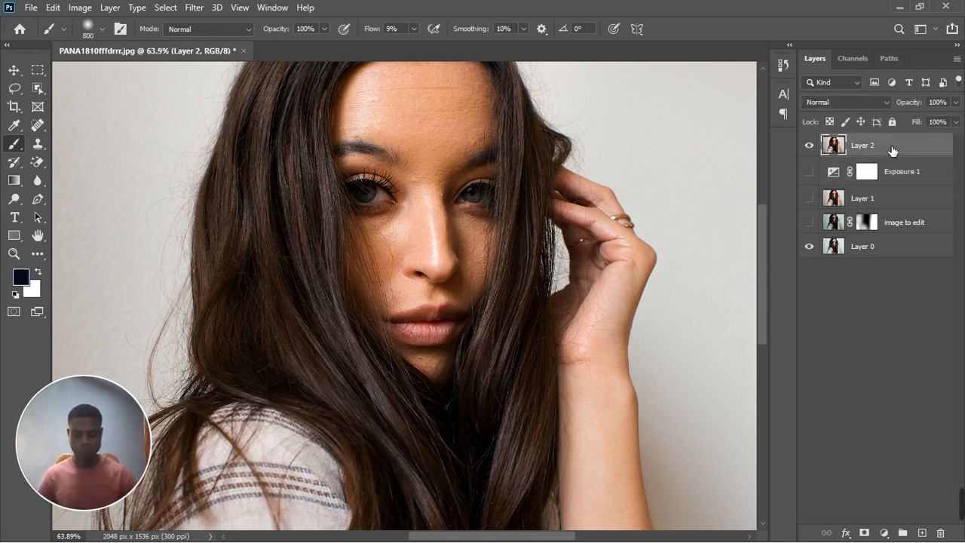
key(ctrl+j)
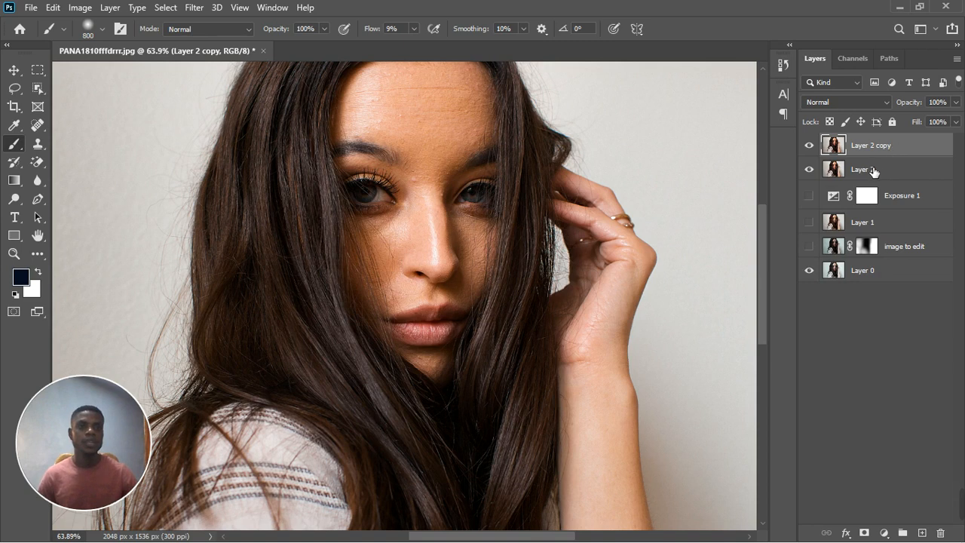
Rename Layer 2 as color and its duplicate above it as texture
double_click(873, 171)
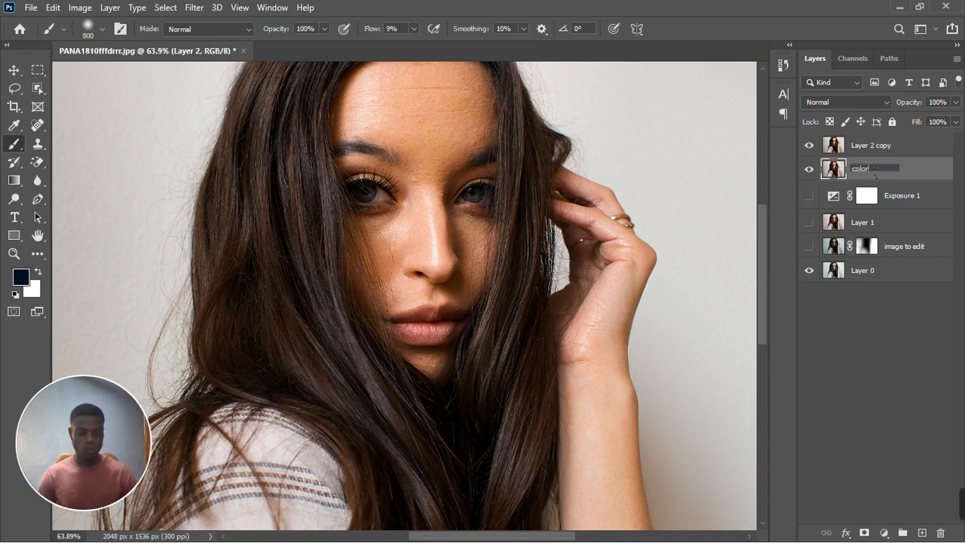
key(Return)
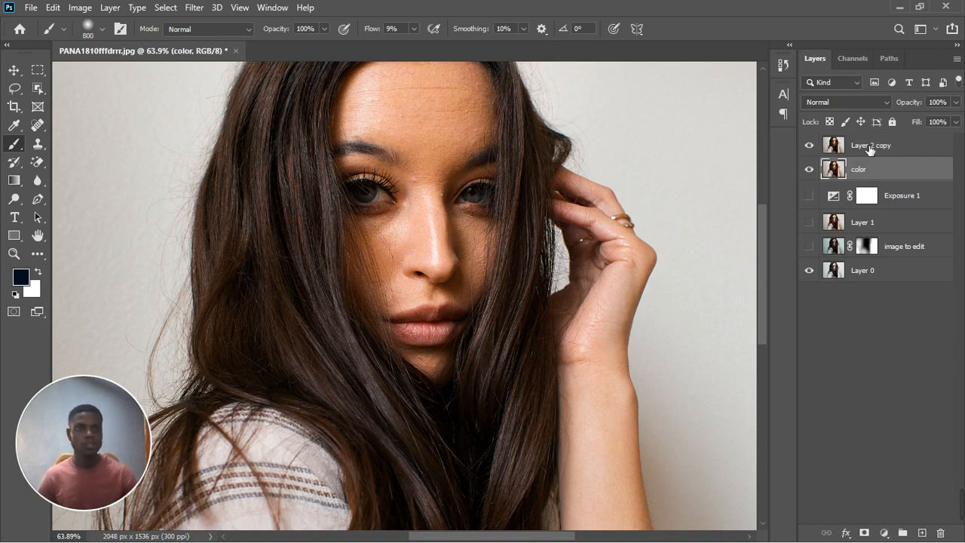
double_click(870, 145)
text(textu)
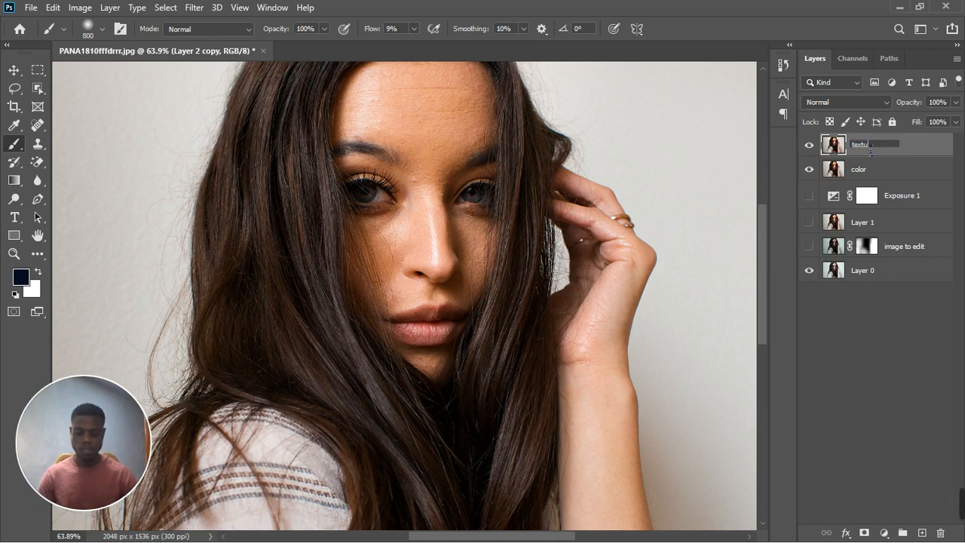
text(re)
key(Return)
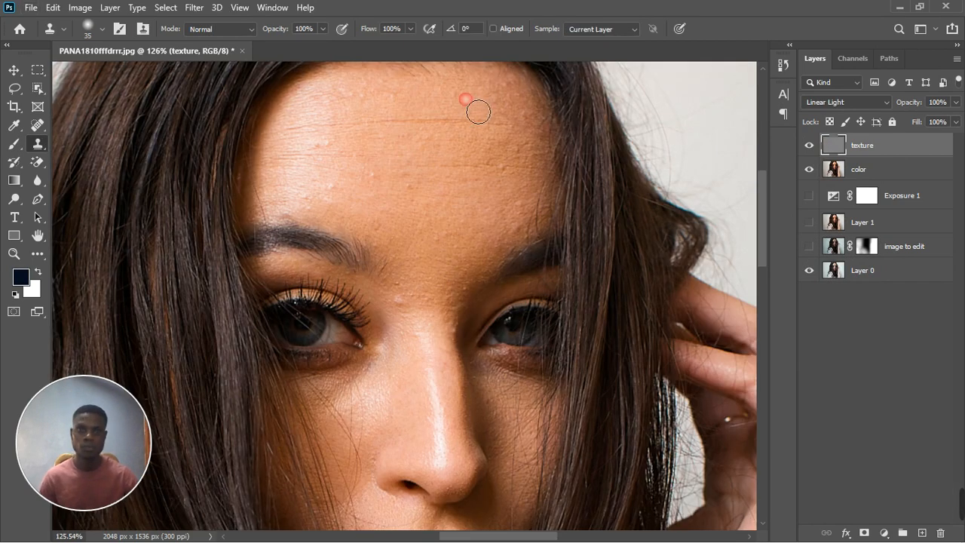
Clone clean skin over the lines and bumps on the forehead in the texture layer, reducing the Clone Stamp size to 20
click(462, 117)
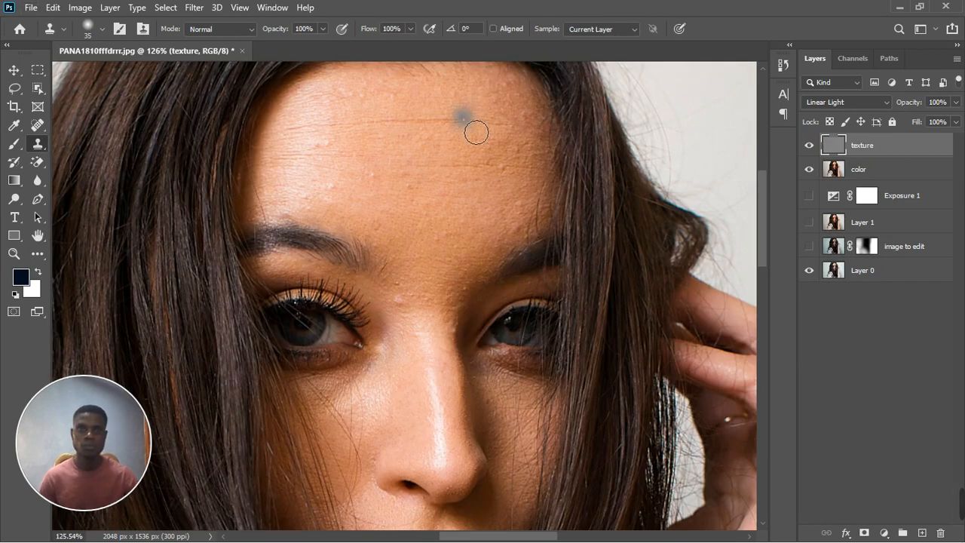
click(409, 140)
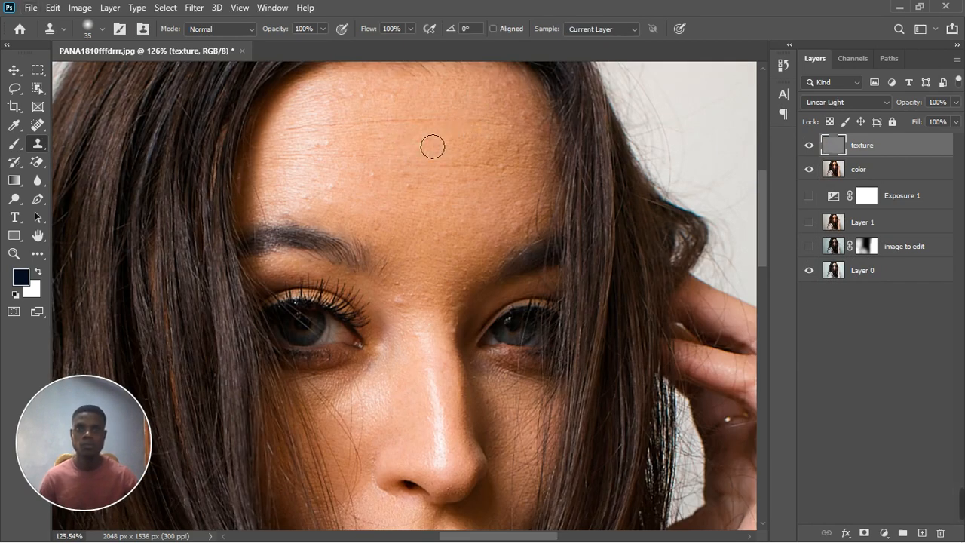
mouse_move(407, 140)
mouse_down()
mouse_move(395, 131)
mouse_move(364, 138)
mouse_move(388, 149)
mouse_up()
click(386, 185)
key(bracketleft)
key(bracketleft)
key(bracketleft)
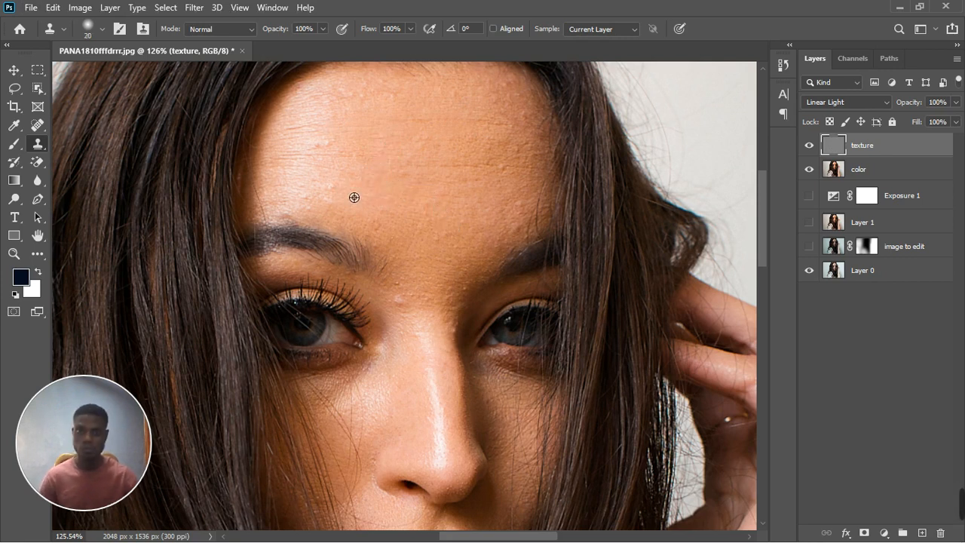
click(421, 296)
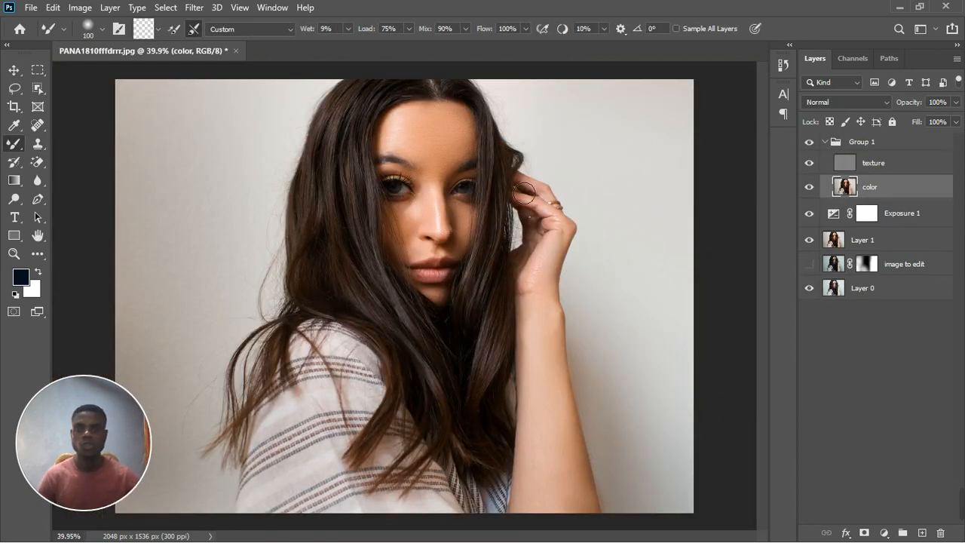
Hide and reshow Group 1 to compare the skin before and after retouching, and inspect the portrait
click(814, 144)
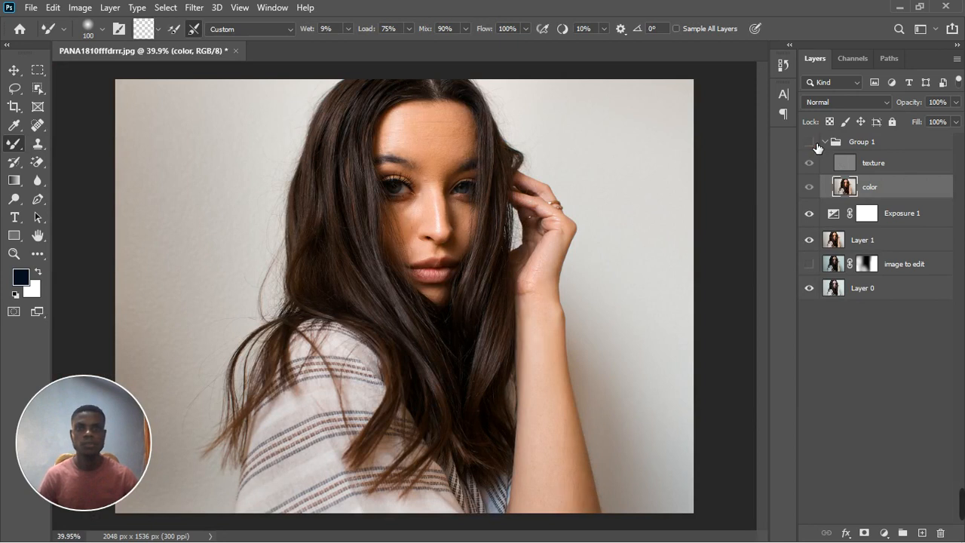
click(814, 143)
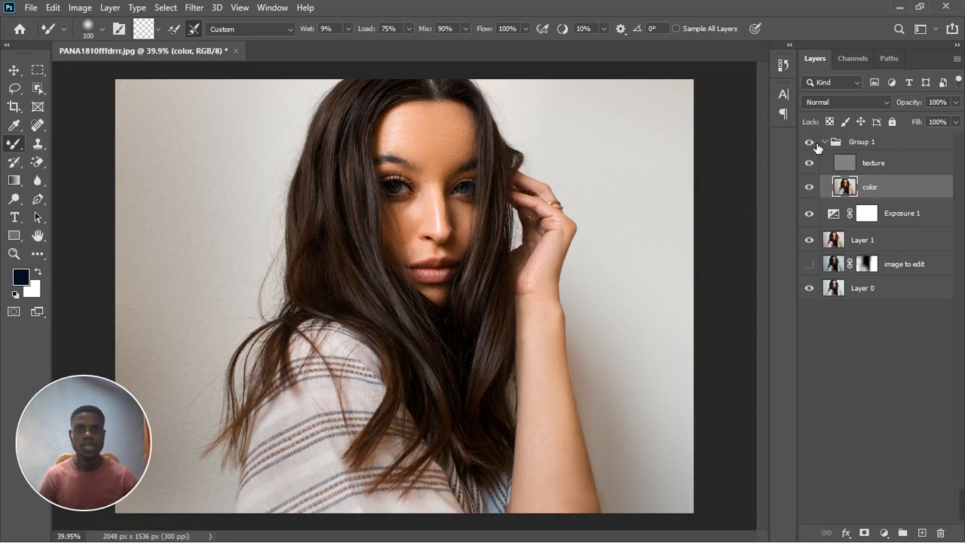
scroll(357, 204, down, 3)
scroll(425, 191, up, 3)
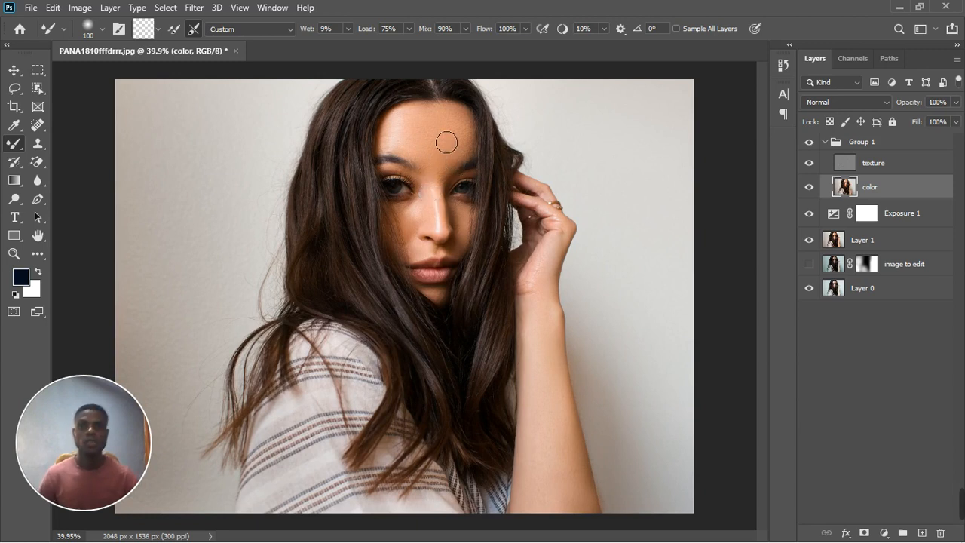
scroll(446, 142, down, 2)
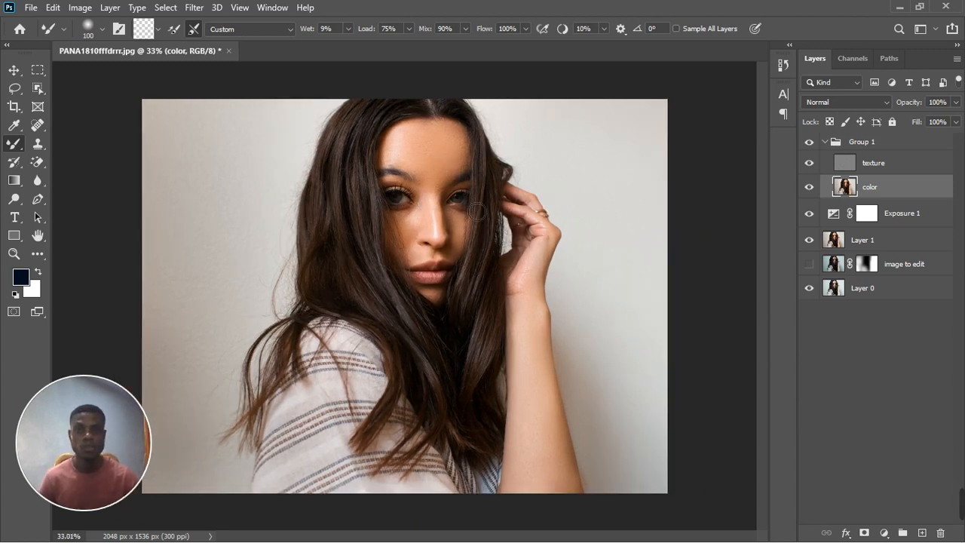
scroll(491, 254, up, 3)
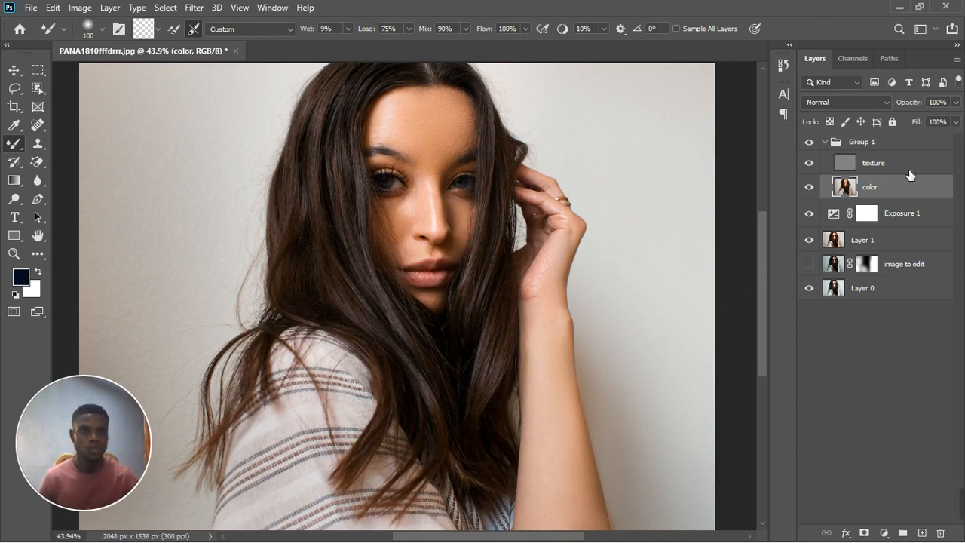
Collapse Group 1 and add a Hue/Saturation adjustment layer above it
click(832, 145)
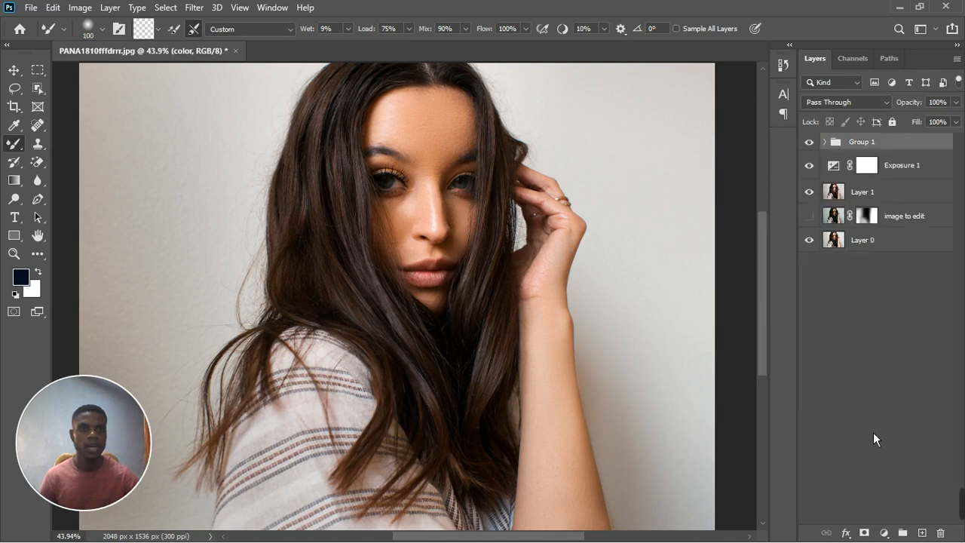
click(884, 532)
click(908, 391)
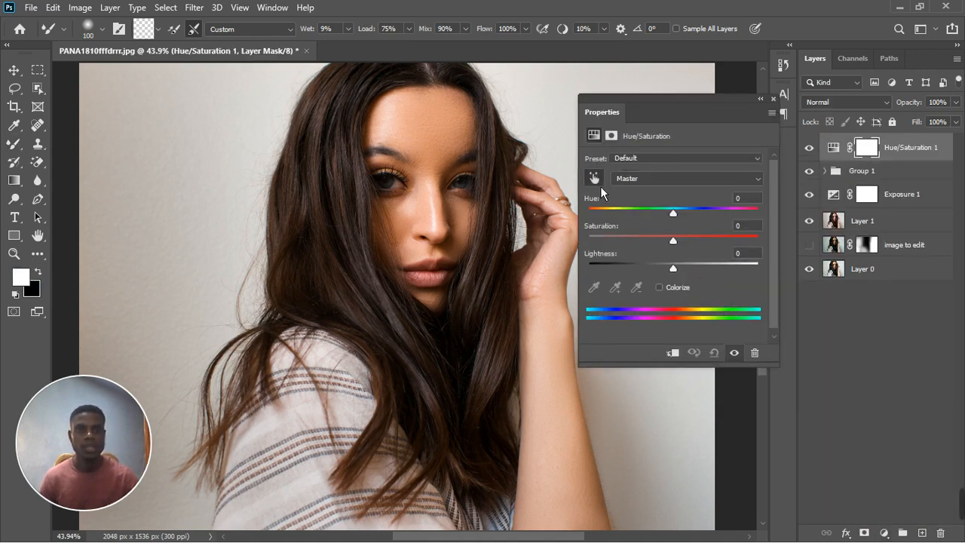
Sample the forearm skin for Hue/Saturation, set the Reds hue to +178, and shift its color range to 300°/329° through 0°/29°
click(597, 181)
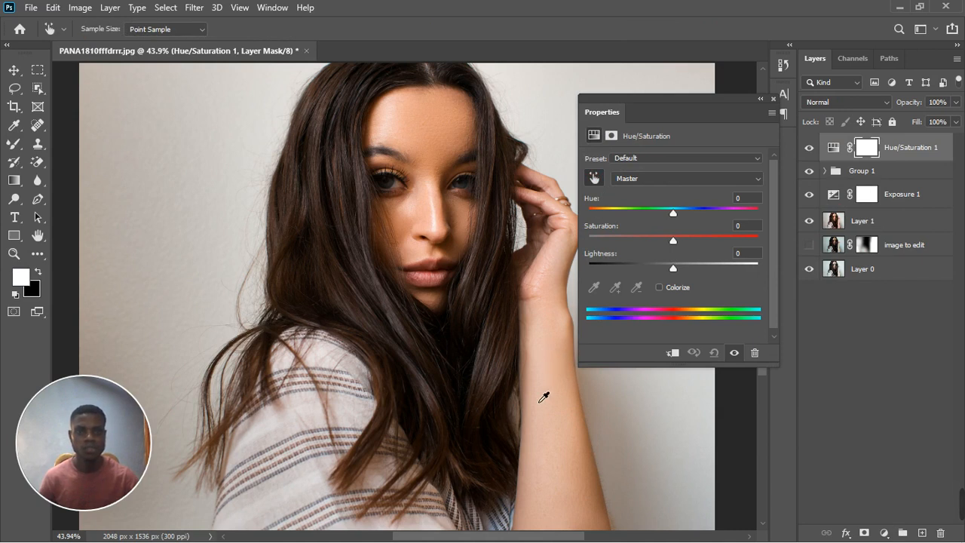
click(542, 432)
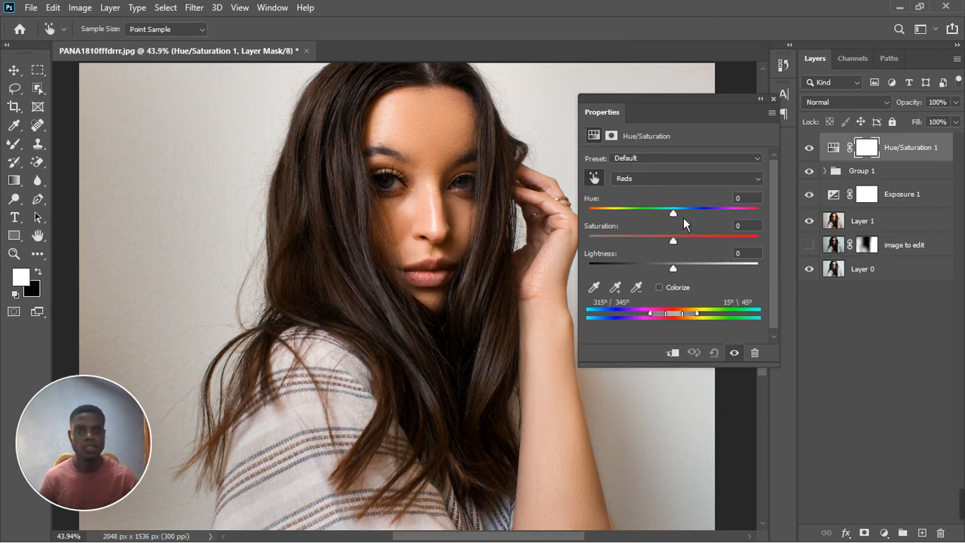
drag(749, 218, 760, 217)
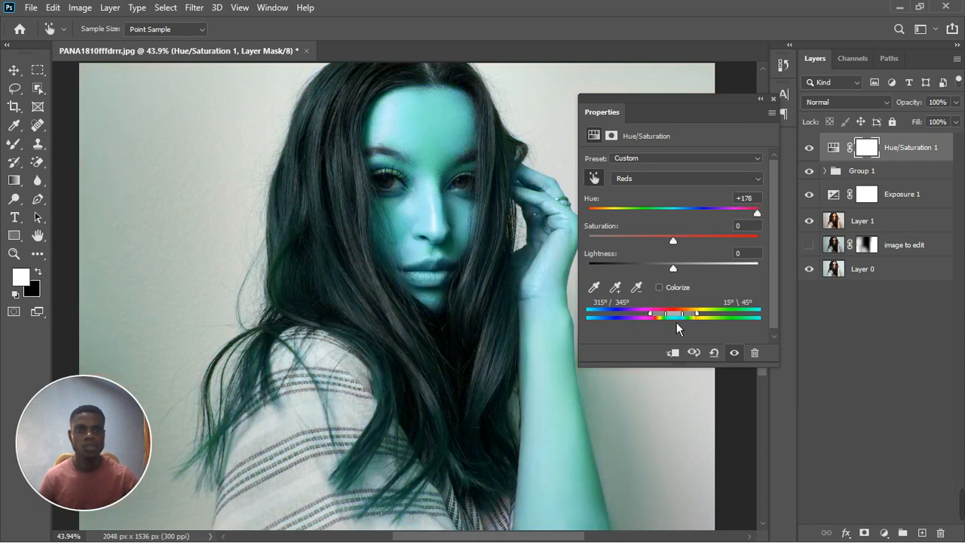
drag(676, 322, 704, 325)
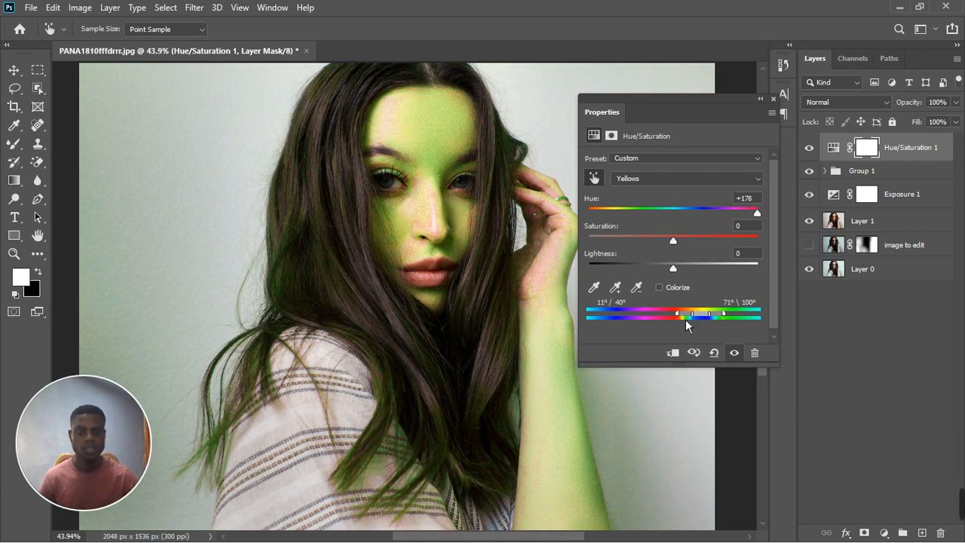
mouse_move(686, 324)
mouse_down()
mouse_move(671, 332)
mouse_move(713, 319)
mouse_move(673, 324)
mouse_up()
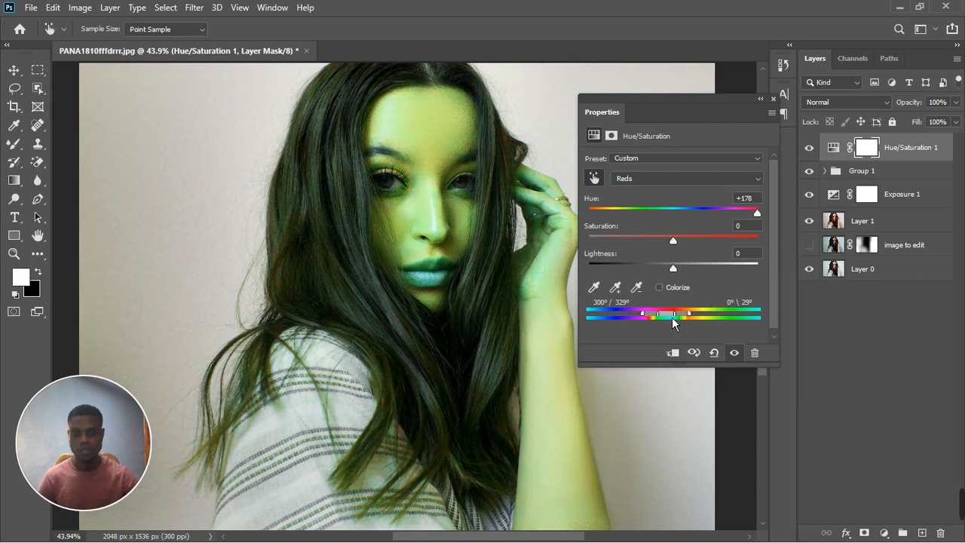
Hide and reshow the Hue/Saturation adjustment, and narrow the Reds range to 324°/339° through 10°/27°
click(733, 352)
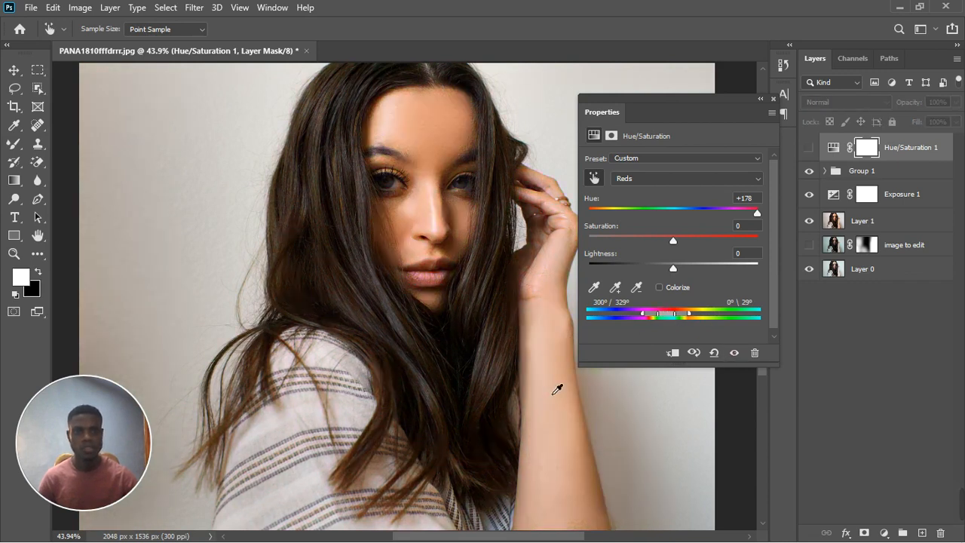
click(734, 352)
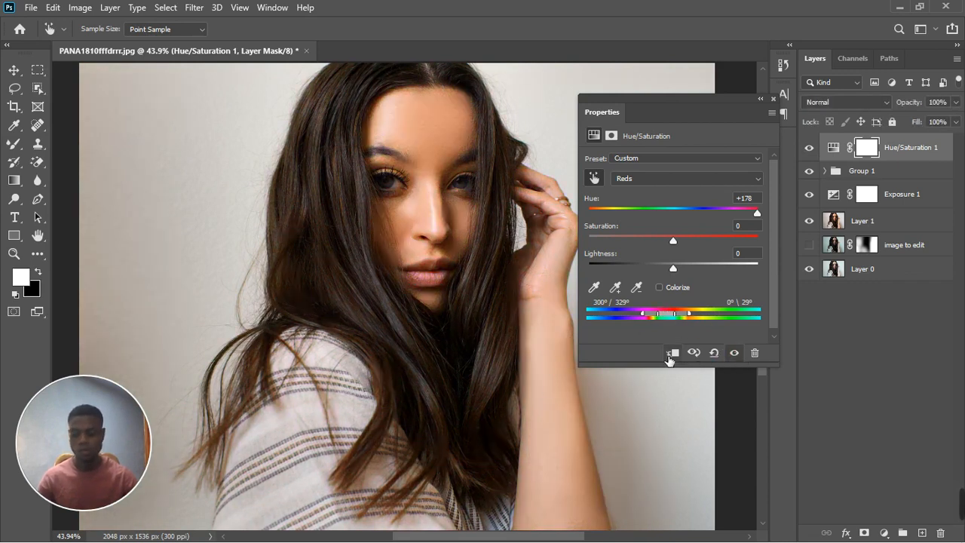
drag(673, 320, 693, 322)
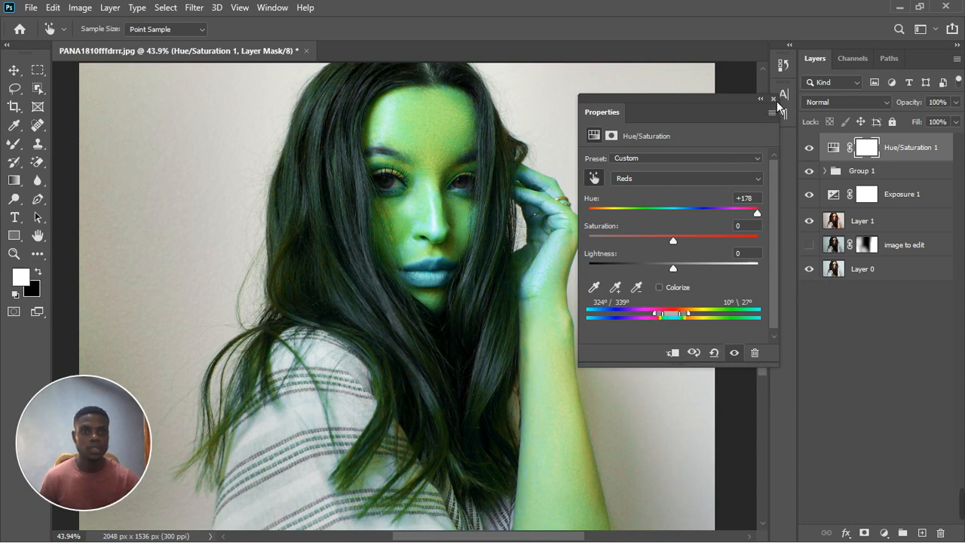
click(772, 99)
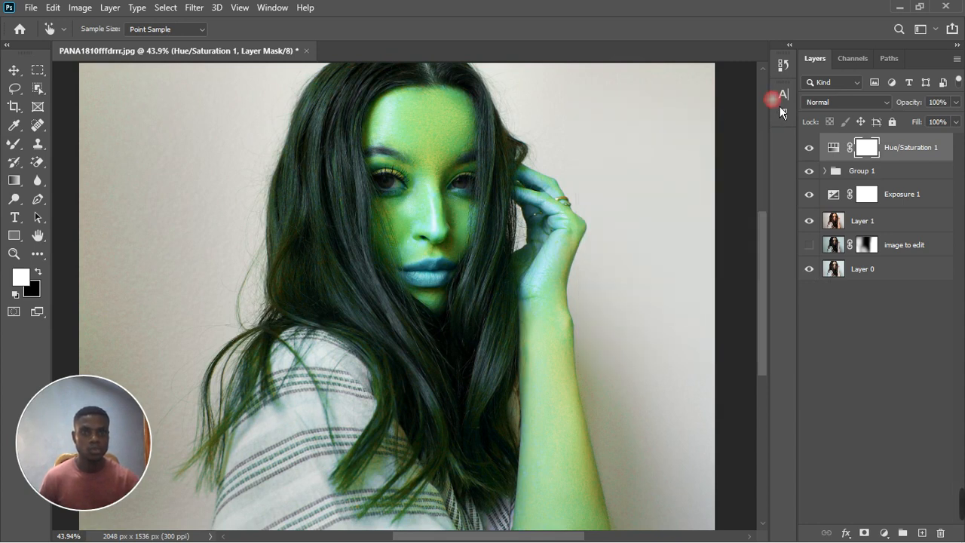
Reopen the Hue/Saturation 1 settings and switch the edited color range to Yellows
key(b)
key(x)
click(835, 150)
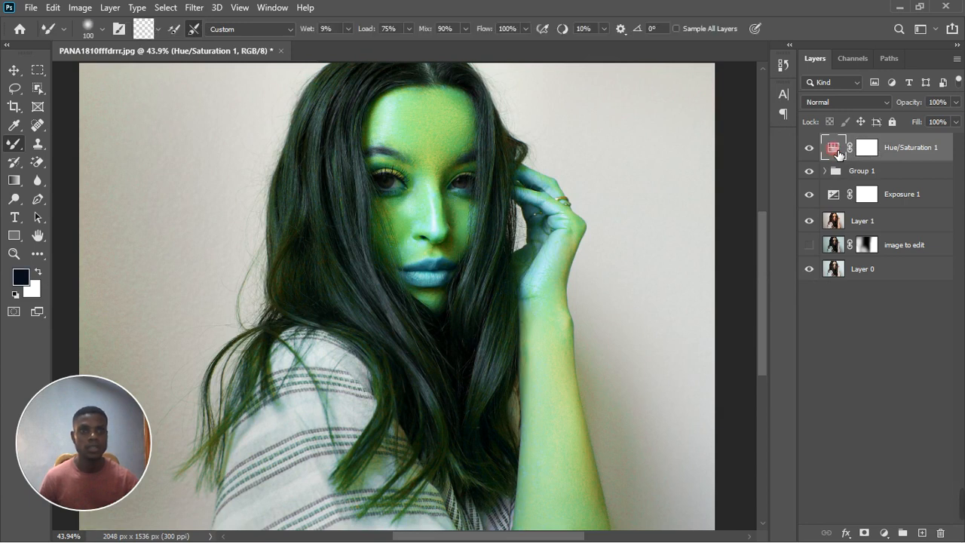
double_click(836, 152)
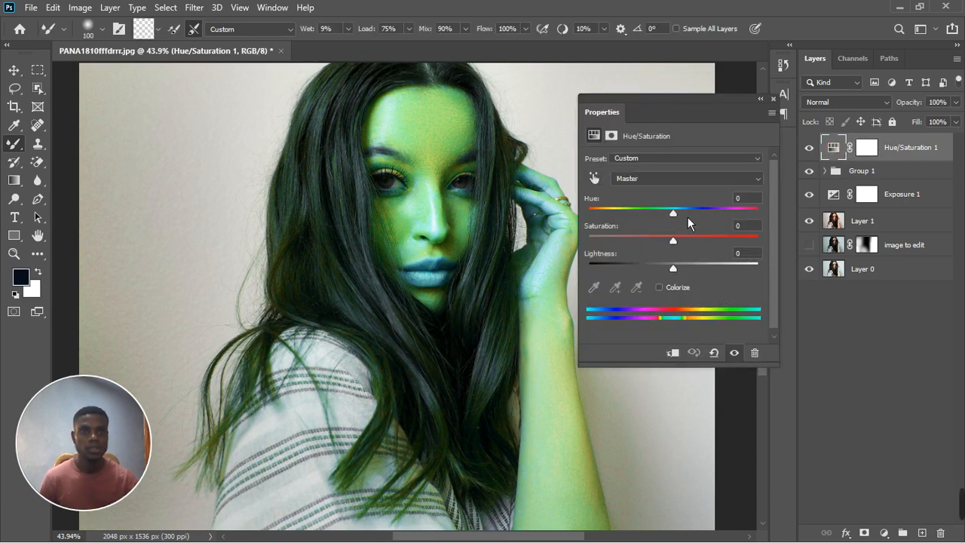
click(679, 181)
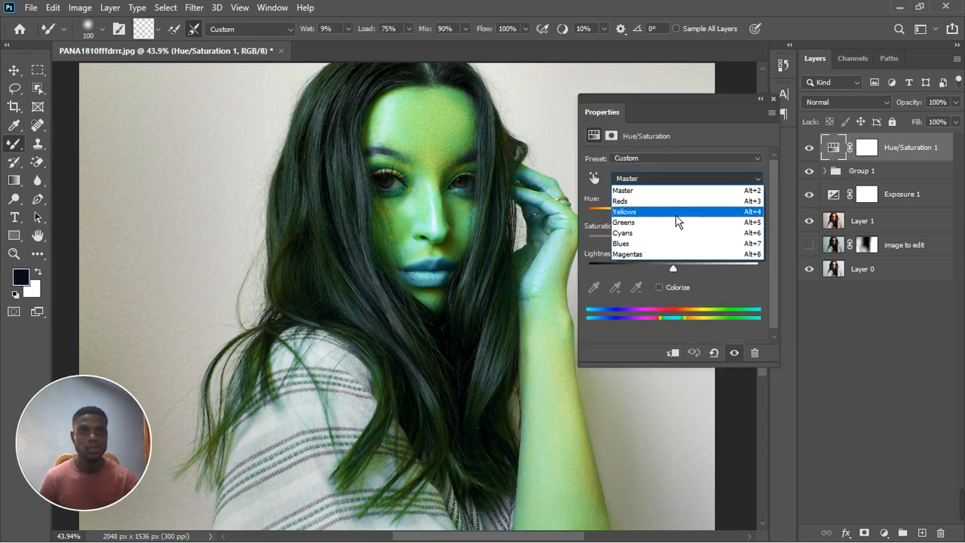
click(676, 217)
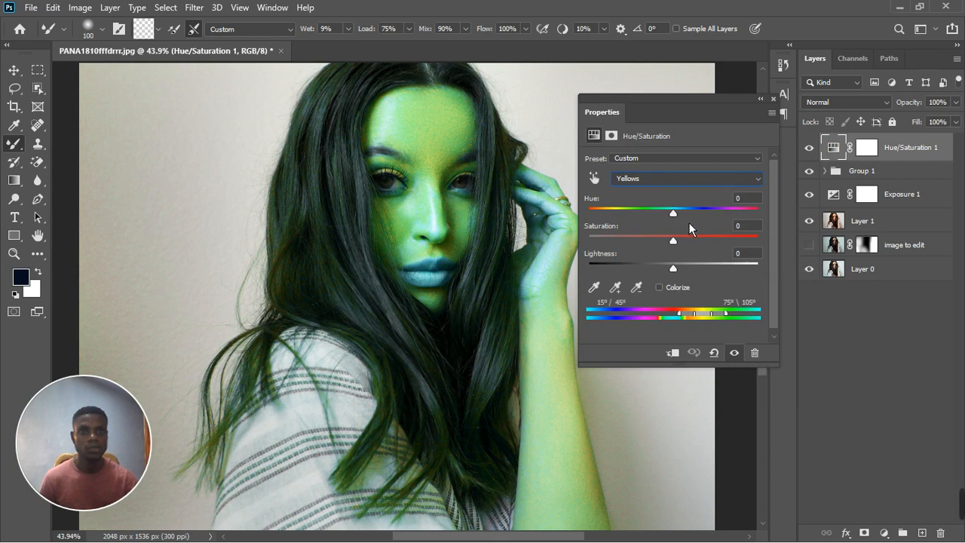
click(772, 99)
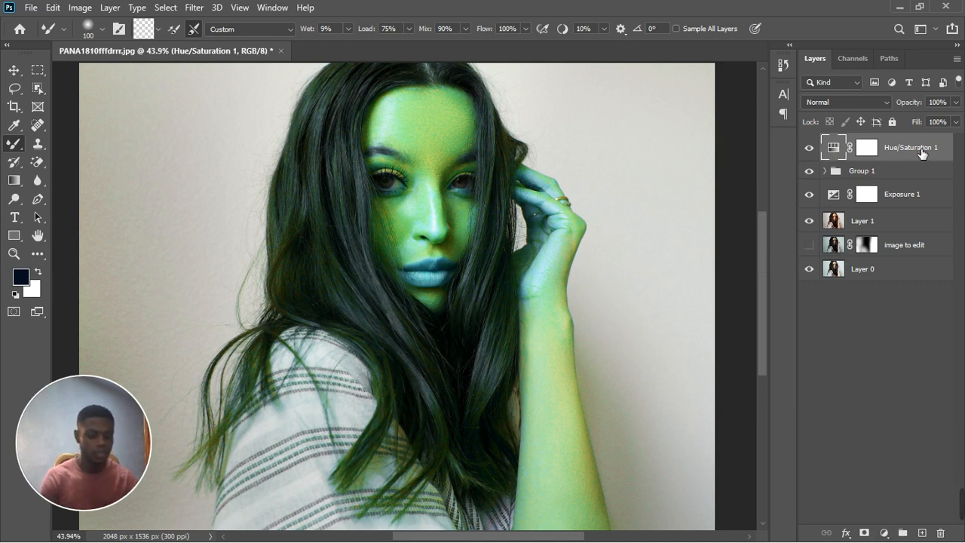
Replace the Hue/Saturation 1 layer with a fresh Hue/Saturation adjustment layer above Group 1
key(Delete)
click(883, 533)
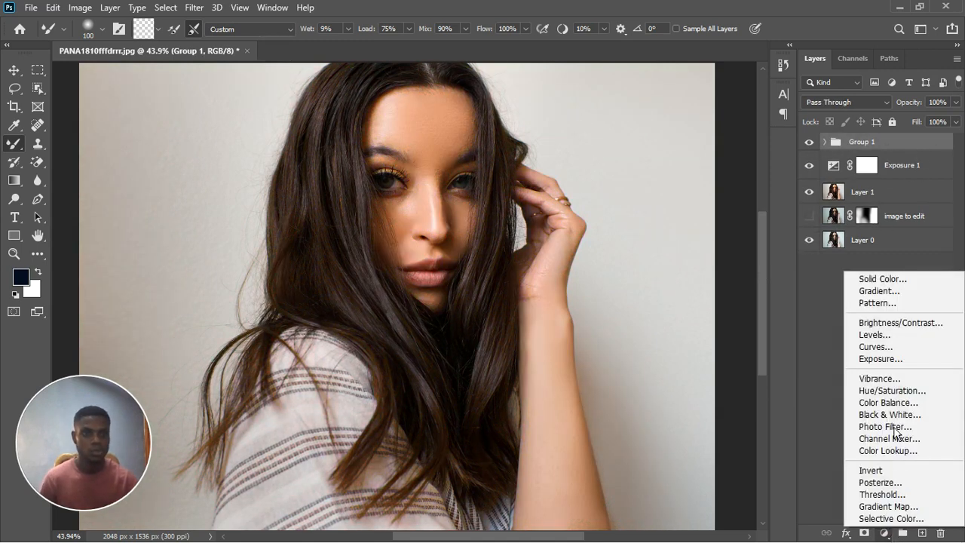
click(892, 390)
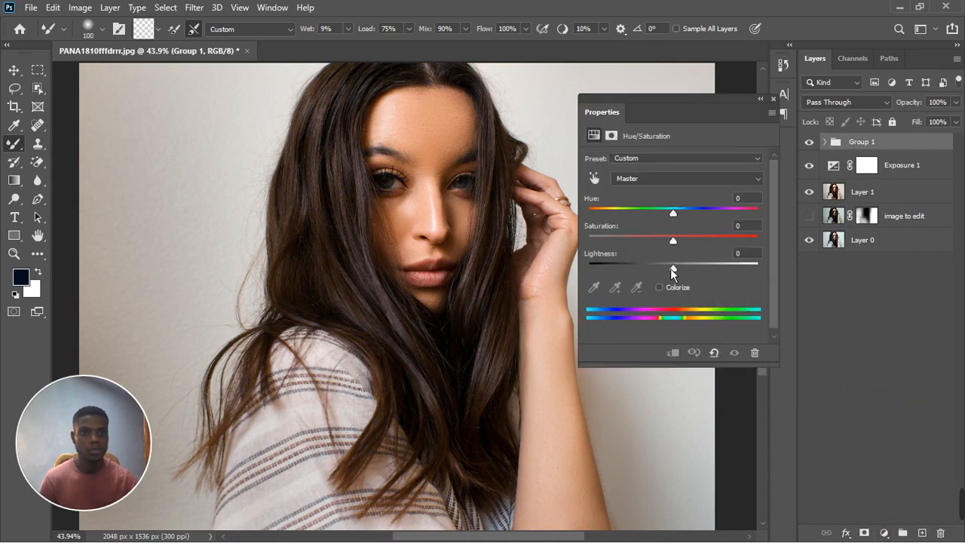
Try isolating the forearm's Reds with hue +80 and a range of 298°/338° through 21°/32°, and reset the hue to 0
click(594, 178)
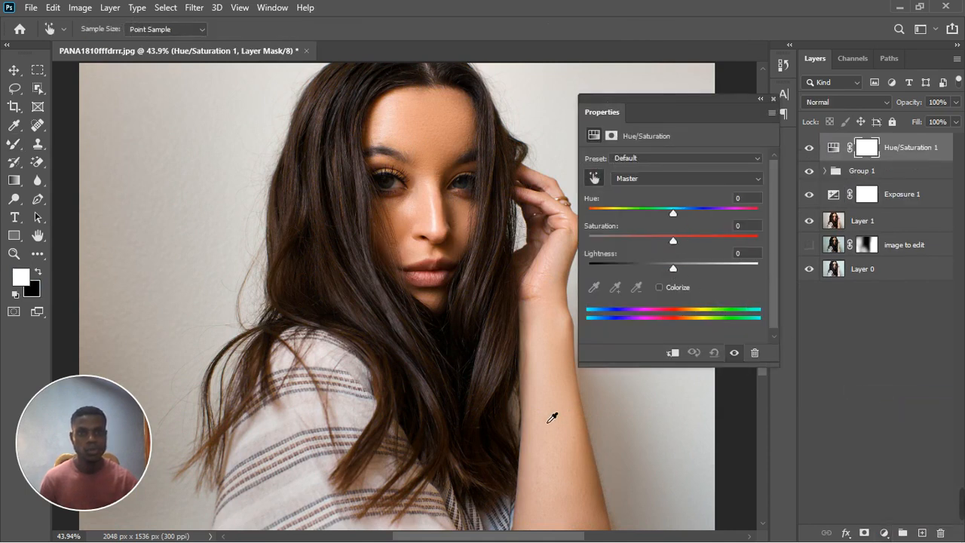
click(541, 386)
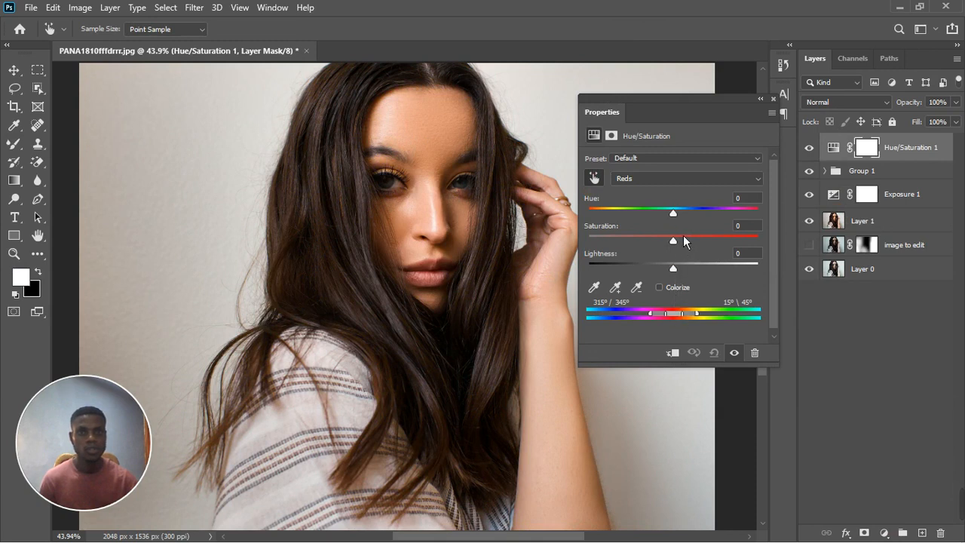
drag(679, 220, 728, 210)
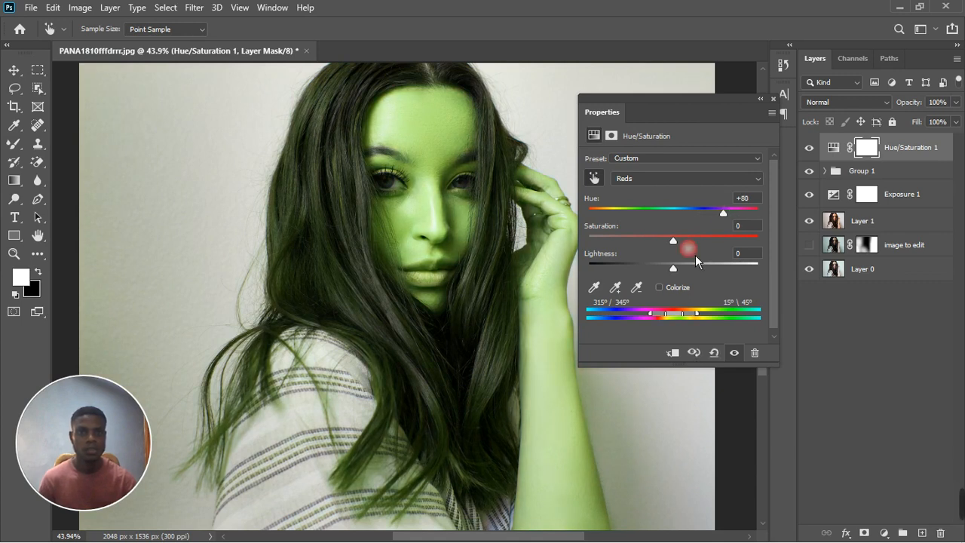
mouse_move(684, 319)
mouse_down()
mouse_move(676, 322)
mouse_move(702, 319)
mouse_move(671, 322)
mouse_up()
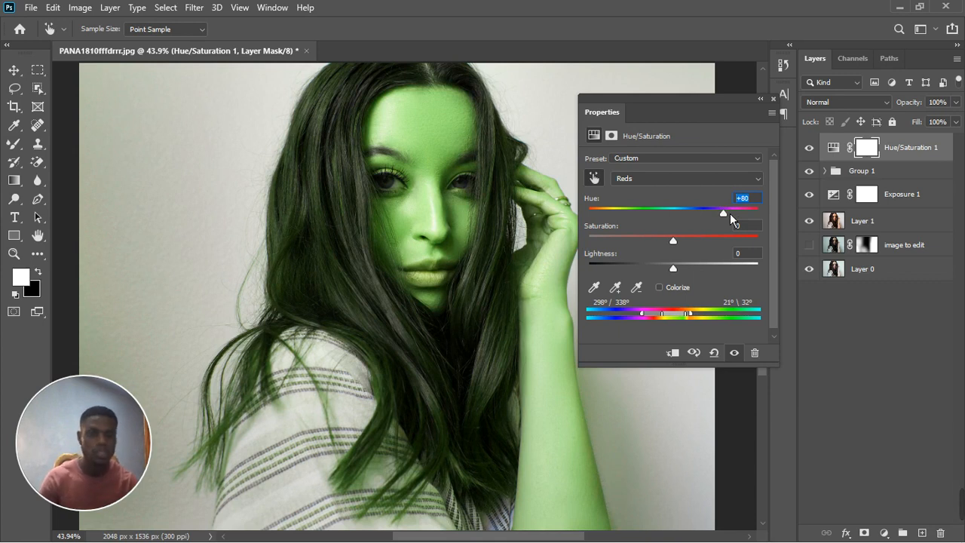
text(0)
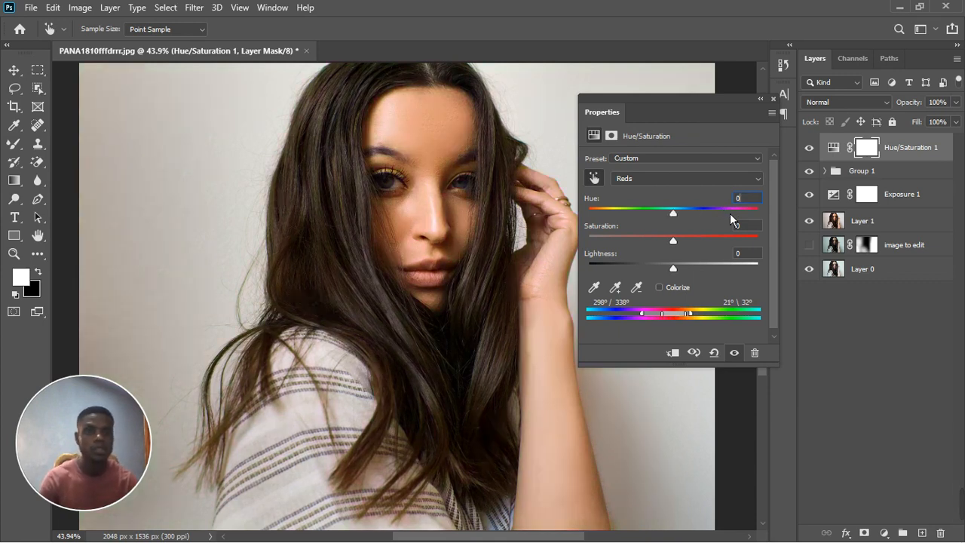
Set the Master hue of the Hue/Saturation 1 layer to +67
click(776, 102)
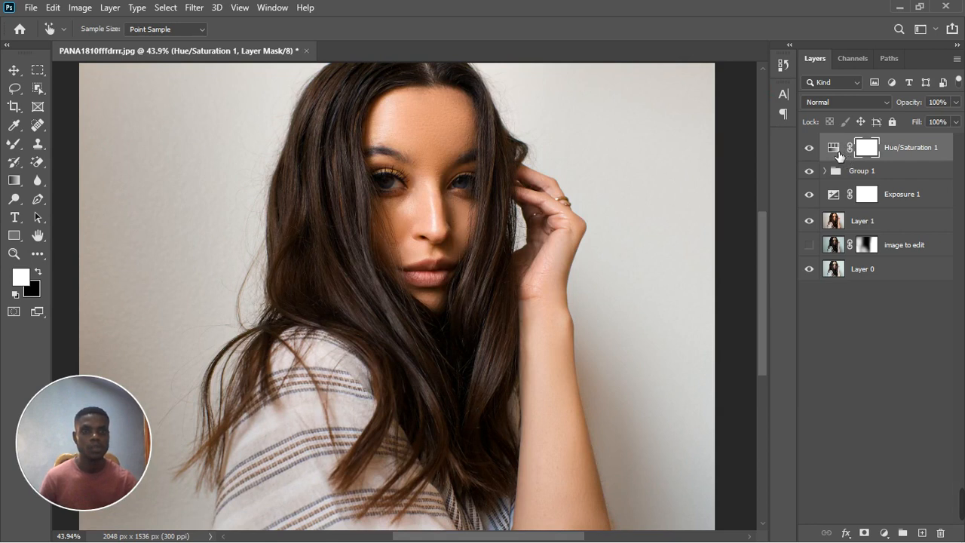
double_click(835, 151)
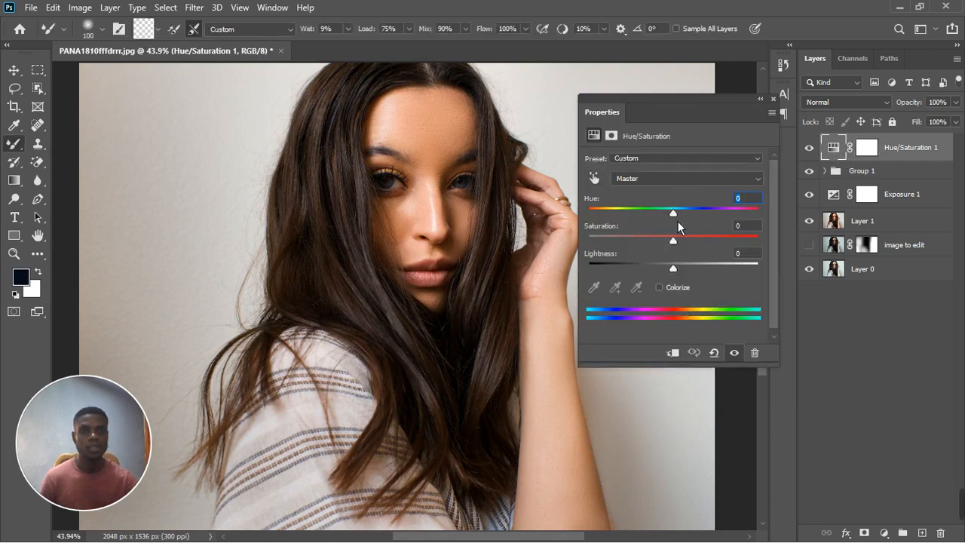
drag(673, 213, 727, 210)
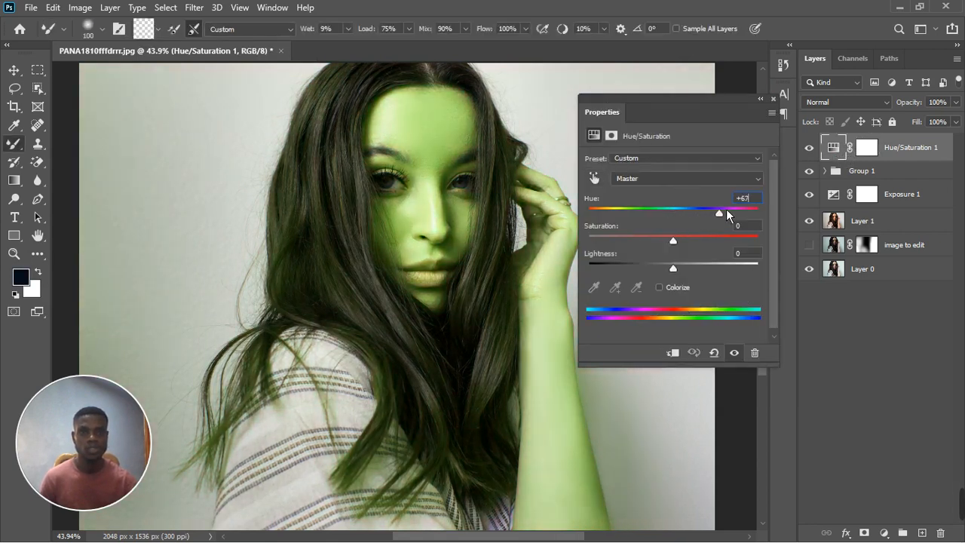
Switch to the Brush tool at size 700 and invert the Hue/Saturation 1 layer mask to black
click(863, 150)
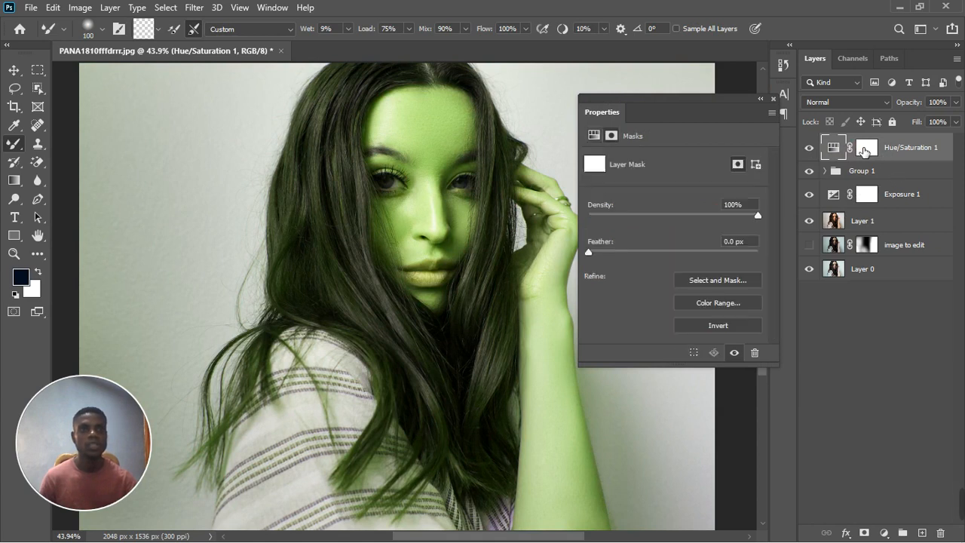
right_click(14, 143)
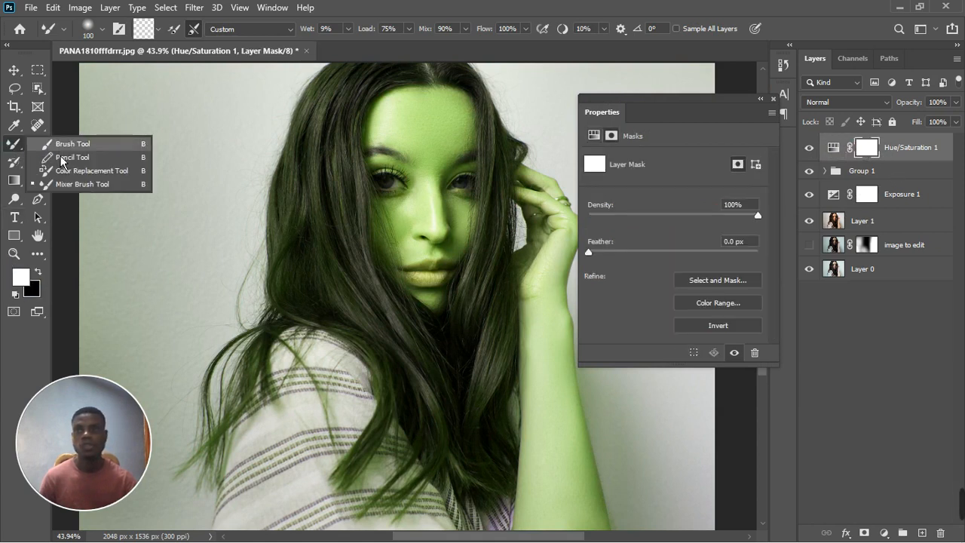
click(69, 144)
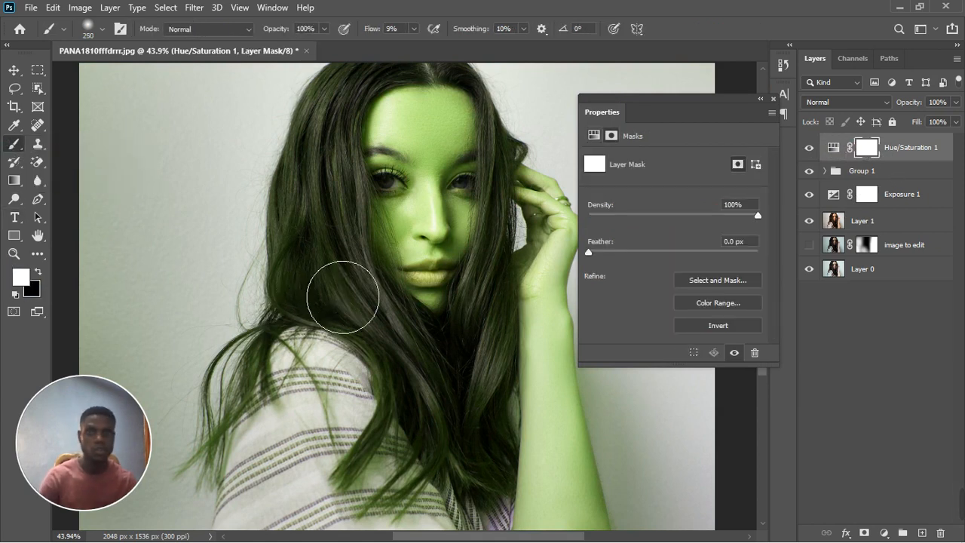
key(bracketright)
key(bracketright)
key(bracketright)
key(bracketright)
key(bracketright)
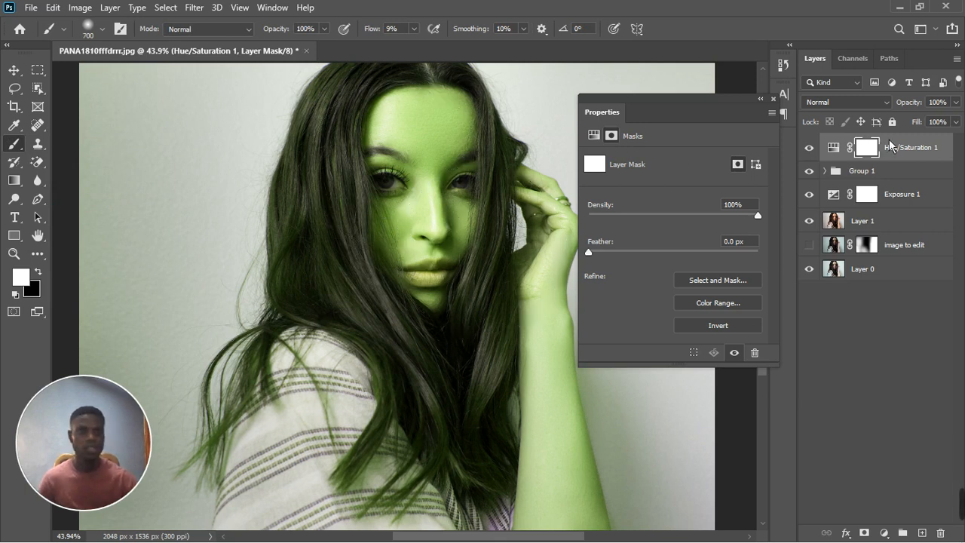
key(ctrl+i)
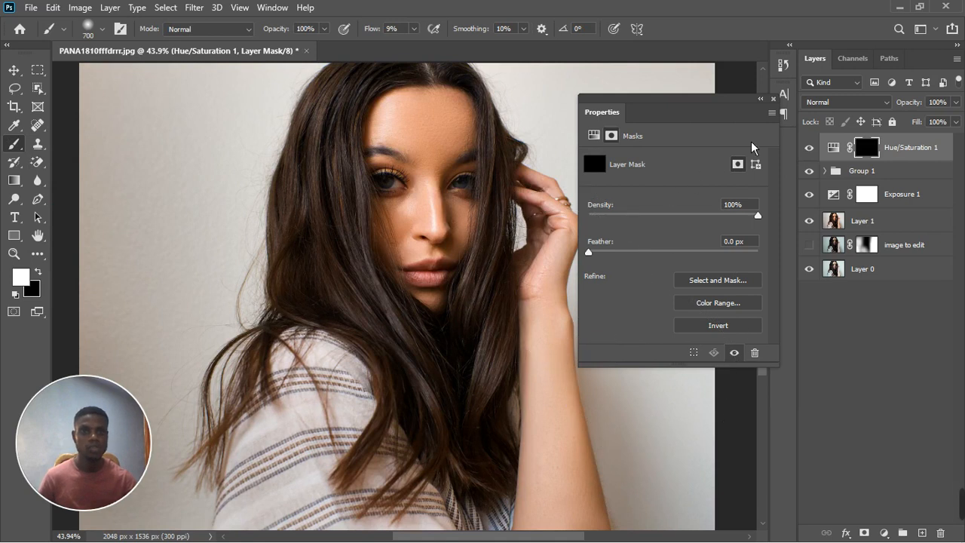
Paint the Hue/Saturation 1 mask white over the forearm, hand and fingers, using brush size 250 and 100% flow
click(783, 113)
key(bracketleft)
key(bracketleft)
key(bracketleft)
key(bracketleft)
key(bracketleft)
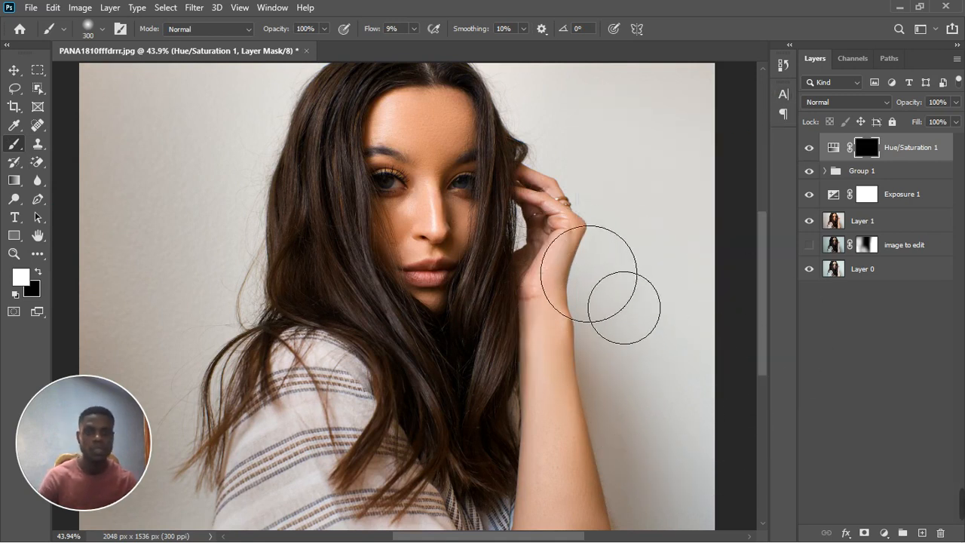
mouse_move(563, 276)
mouse_down()
mouse_move(581, 302)
mouse_move(564, 319)
mouse_move(569, 468)
mouse_up()
mouse_move(413, 28)
mouse_down()
mouse_move(439, 53)
mouse_move(486, 55)
mouse_up()
mouse_move(592, 302)
mouse_down()
mouse_move(581, 236)
mouse_move(581, 452)
mouse_move(571, 452)
mouse_move(580, 520)
mouse_move(571, 513)
mouse_move(595, 517)
mouse_move(586, 512)
mouse_move(578, 465)
mouse_move(585, 269)
mouse_move(566, 218)
mouse_move(575, 233)
mouse_up()
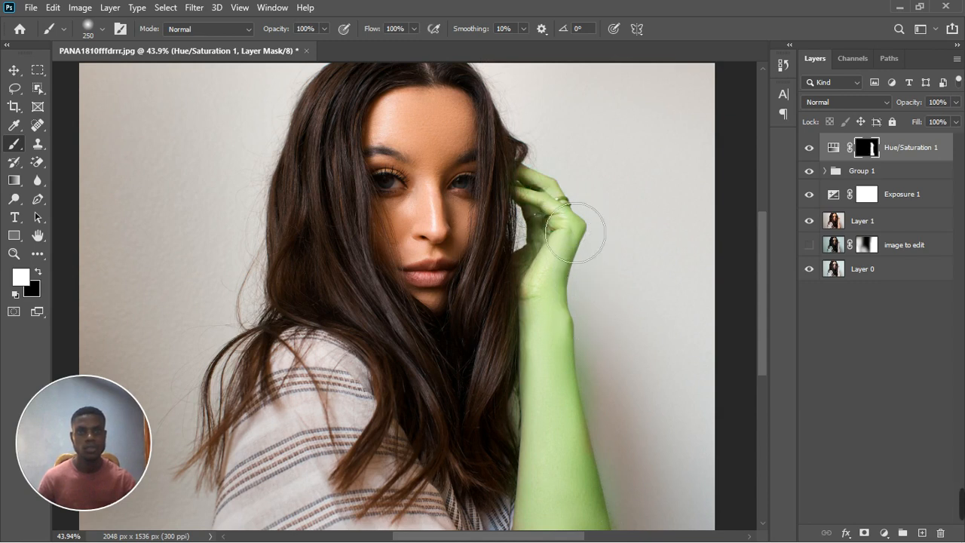
mouse_move(587, 462)
mouse_down()
mouse_move(594, 540)
mouse_move(601, 527)
mouse_up()
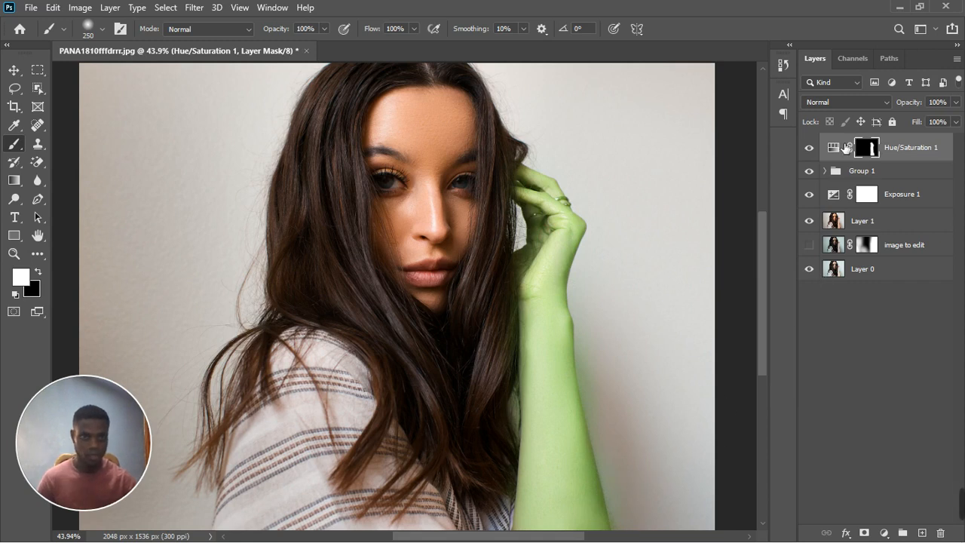
Set the Master hue of the masked Hue/Saturation 1 layer to +5 to adjust the arm's skin tone
double_click(837, 152)
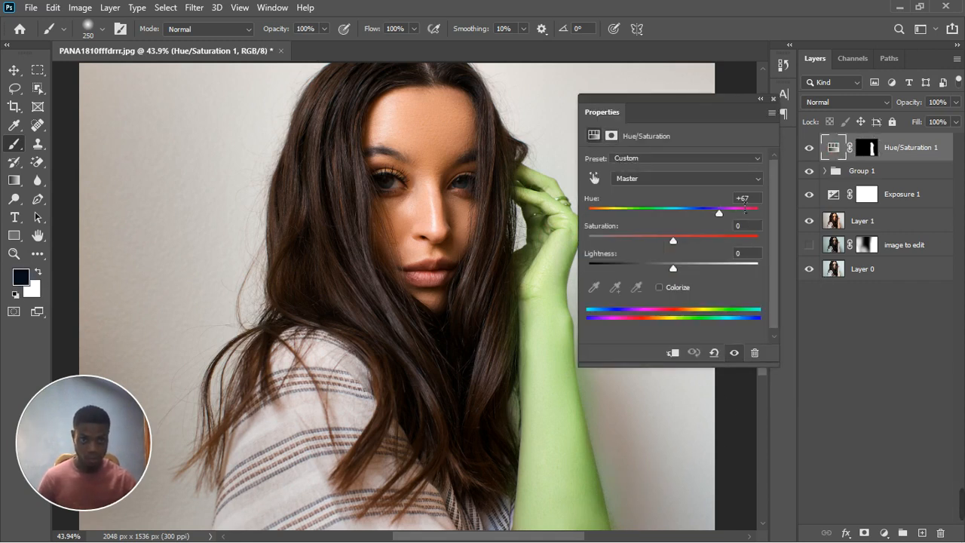
drag(746, 204, 733, 208)
text(0)
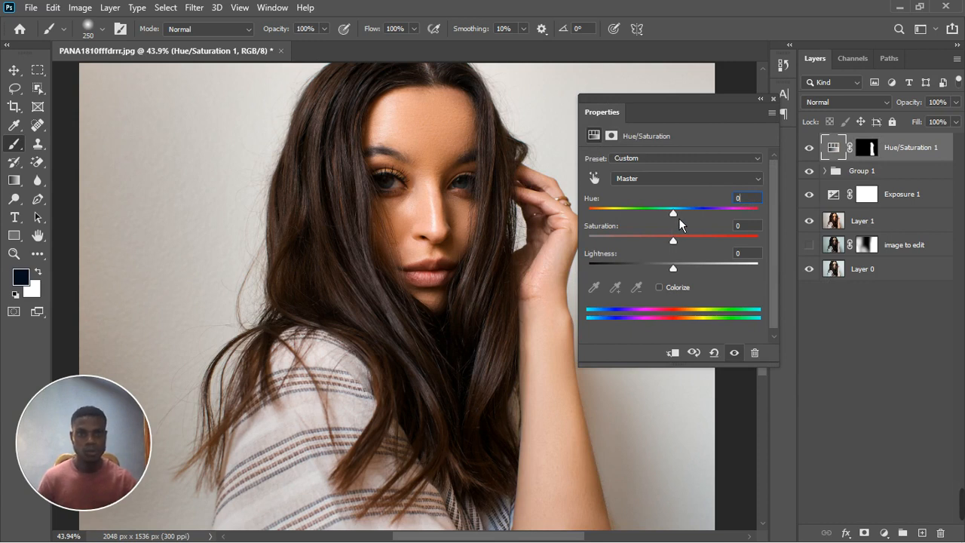
mouse_move(678, 218)
mouse_down()
mouse_move(669, 218)
mouse_move(682, 216)
mouse_up()
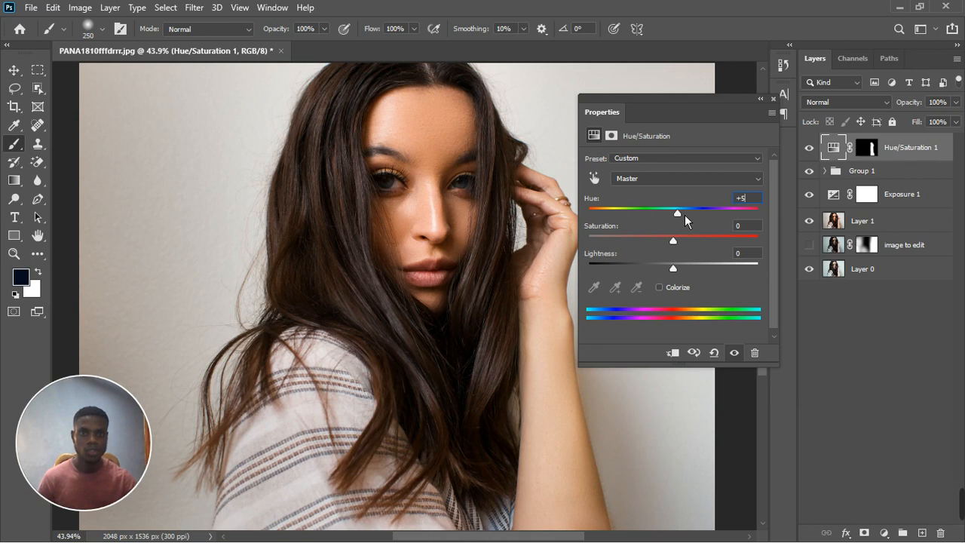
Set the Hue/Saturation 1 layer's Master hue to +2, saturation to +10 and lightness to -2
click(684, 214)
text(0)
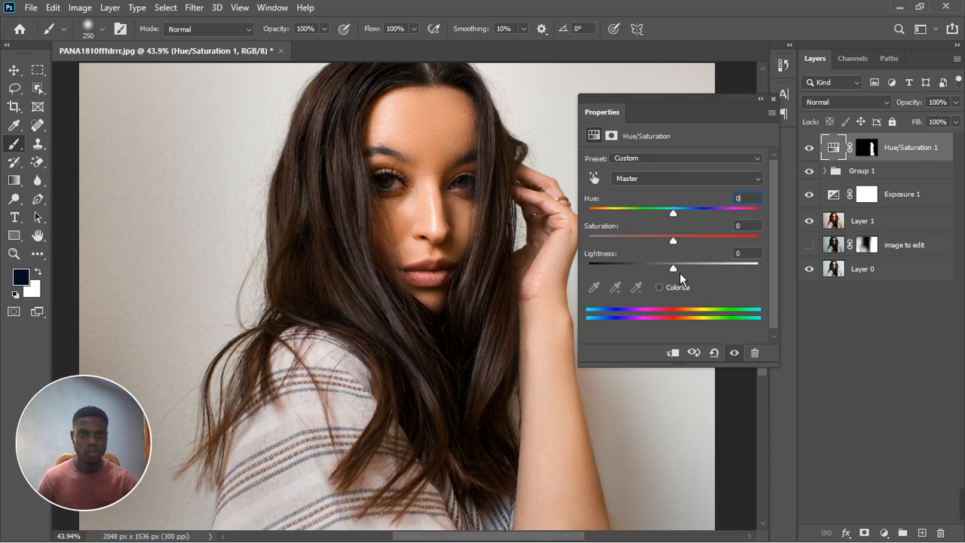
drag(679, 272, 676, 273)
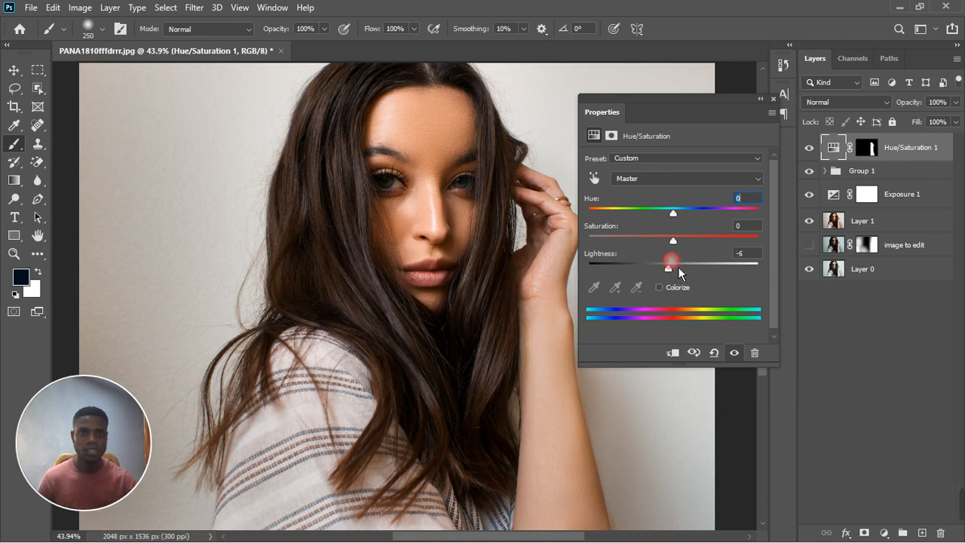
drag(679, 247, 689, 244)
drag(676, 273, 678, 272)
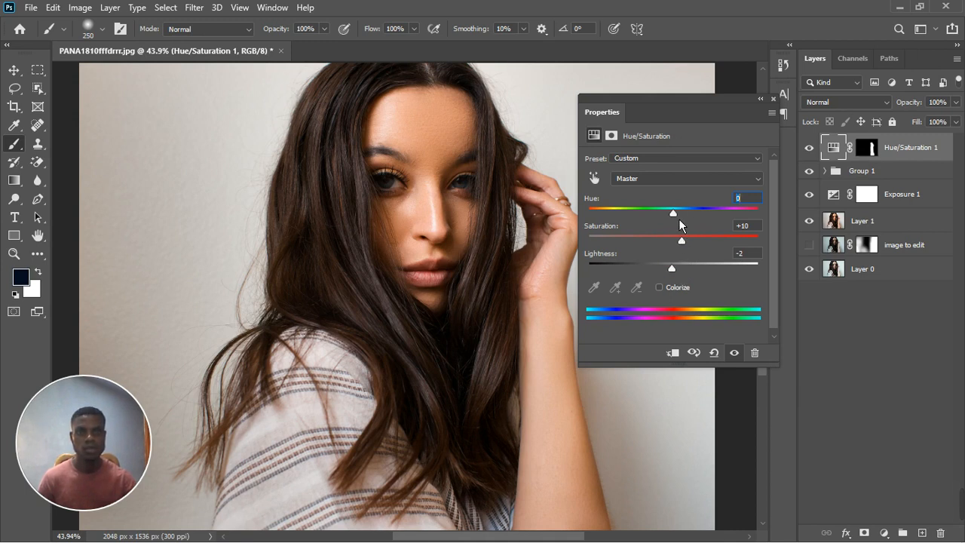
drag(679, 223, 683, 223)
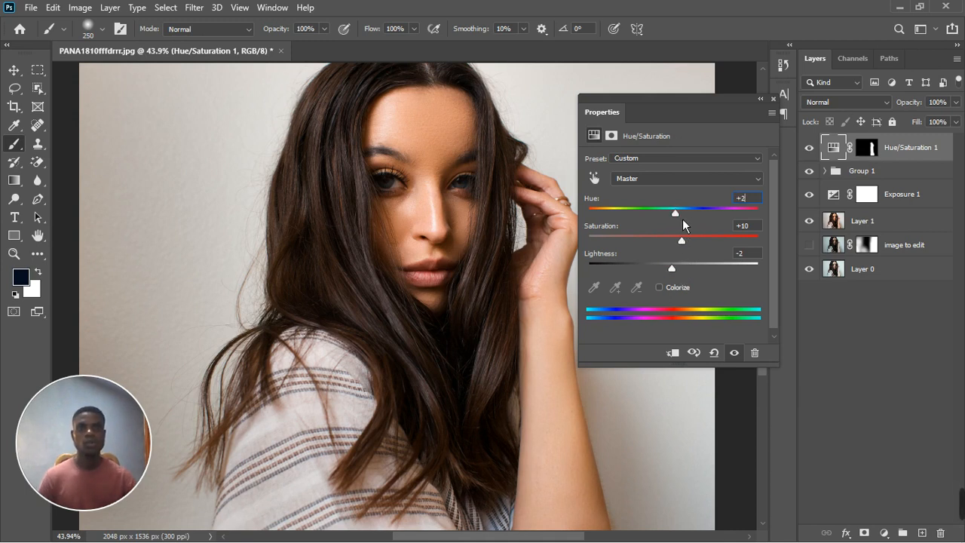
Compare the portrait with the Hue/Saturation 1 adjustment hidden and shown, checking the arm's skin tone up close and in full view
click(735, 353)
click(735, 352)
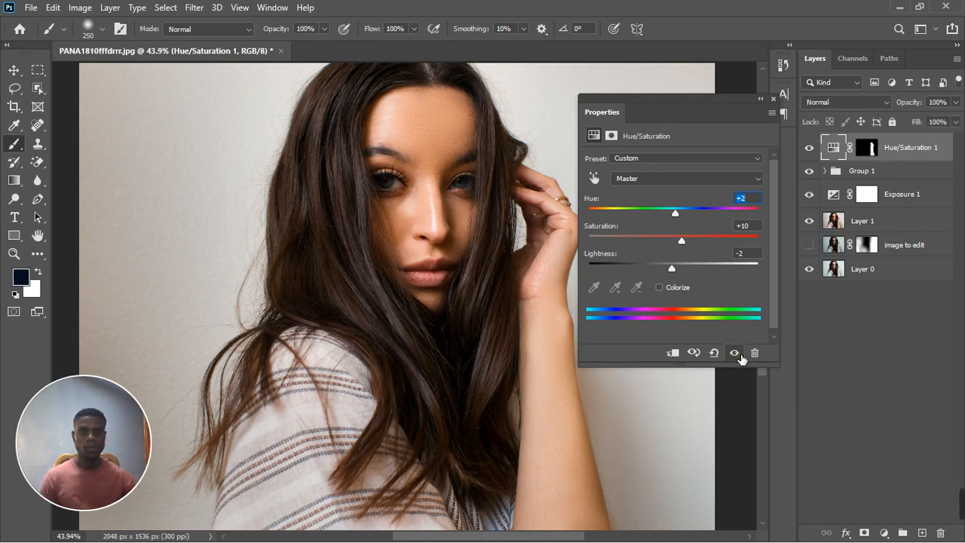
click(774, 99)
scroll(545, 301, down, 2)
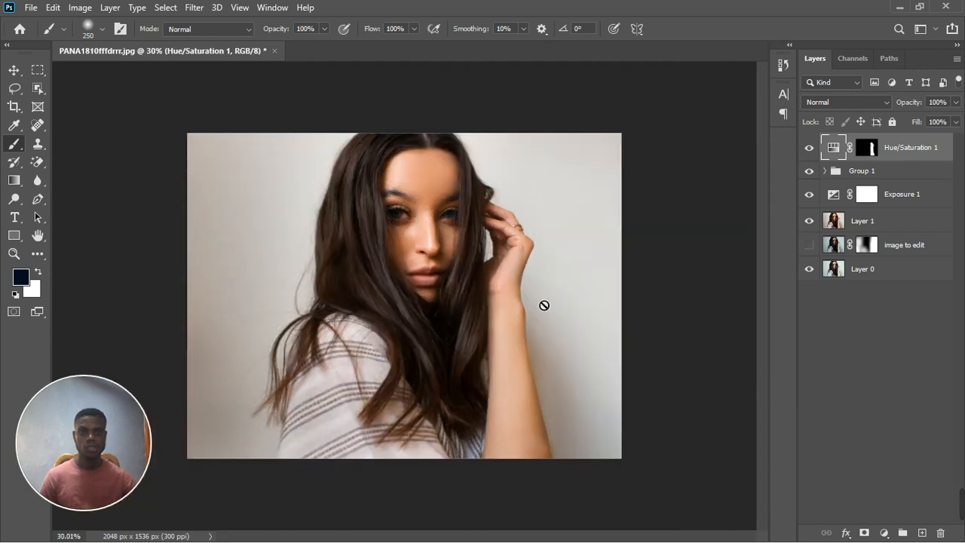
scroll(482, 273, up, 2)
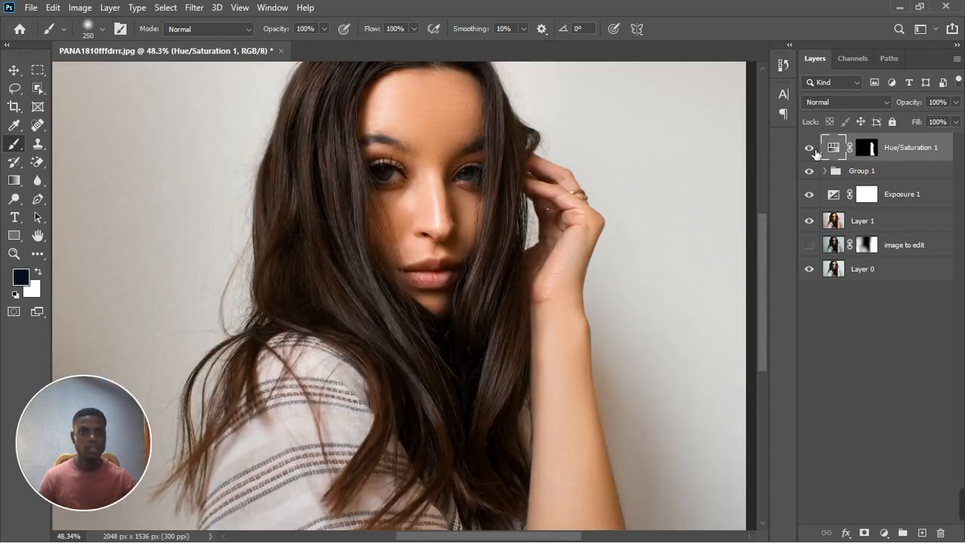
click(811, 148)
click(810, 149)
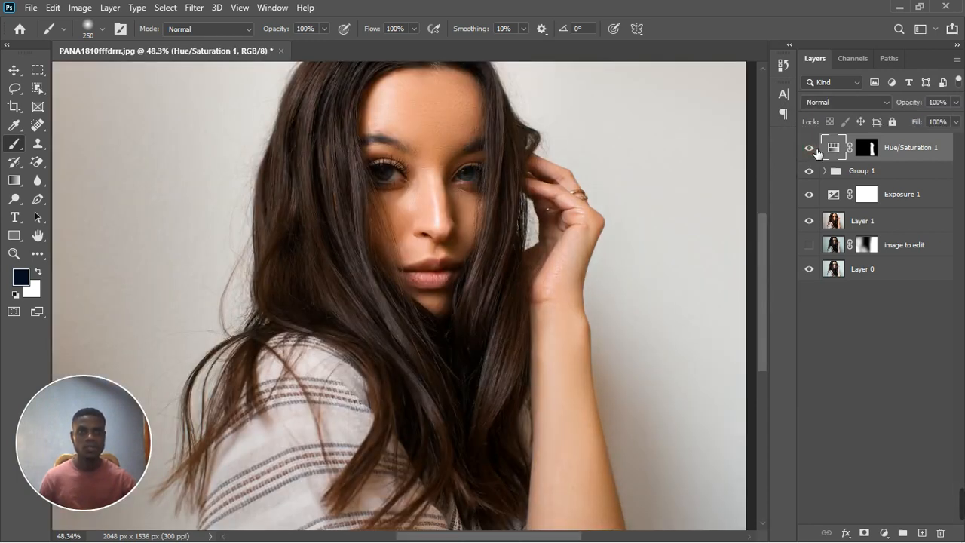
scroll(540, 290, down, 1)
scroll(539, 291, down, 1)
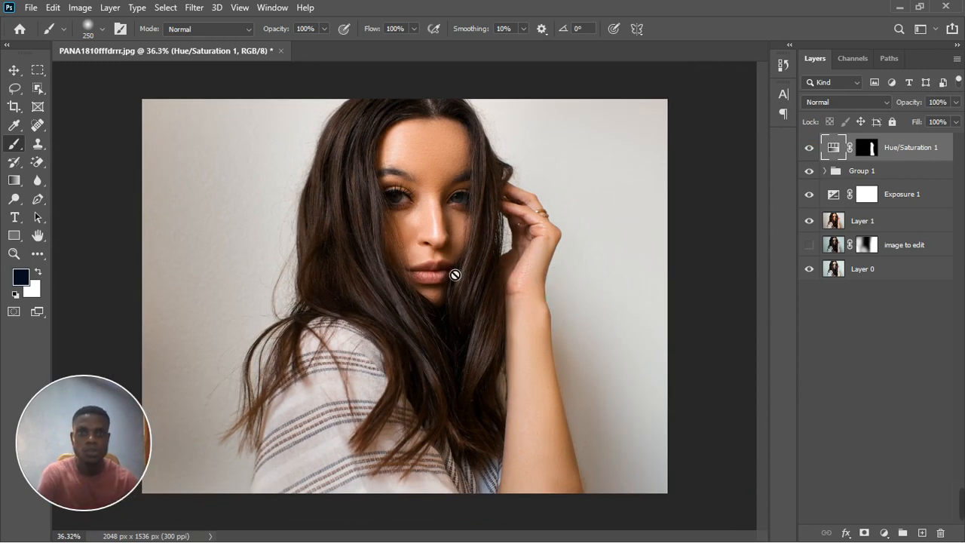
scroll(474, 274, down, 2)
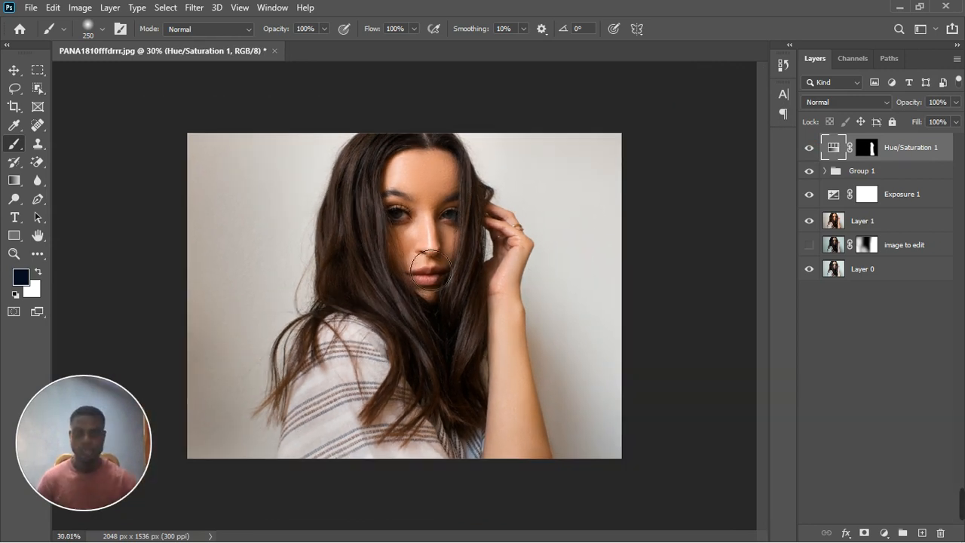
scroll(415, 255, up, 1)
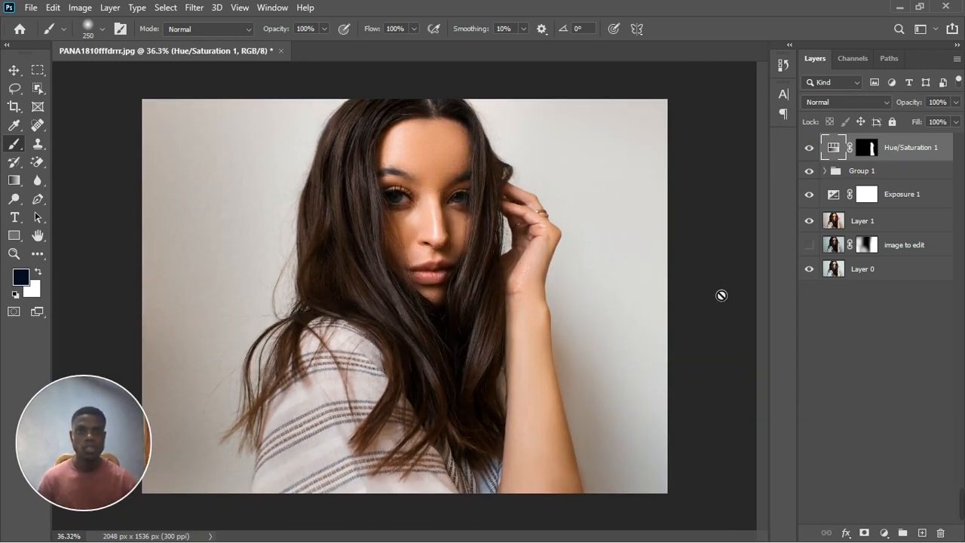
Add a Color Balance adjustment layer and set its Highlights to +8 on Cyan-Red and -5 on Magenta-Green
click(884, 532)
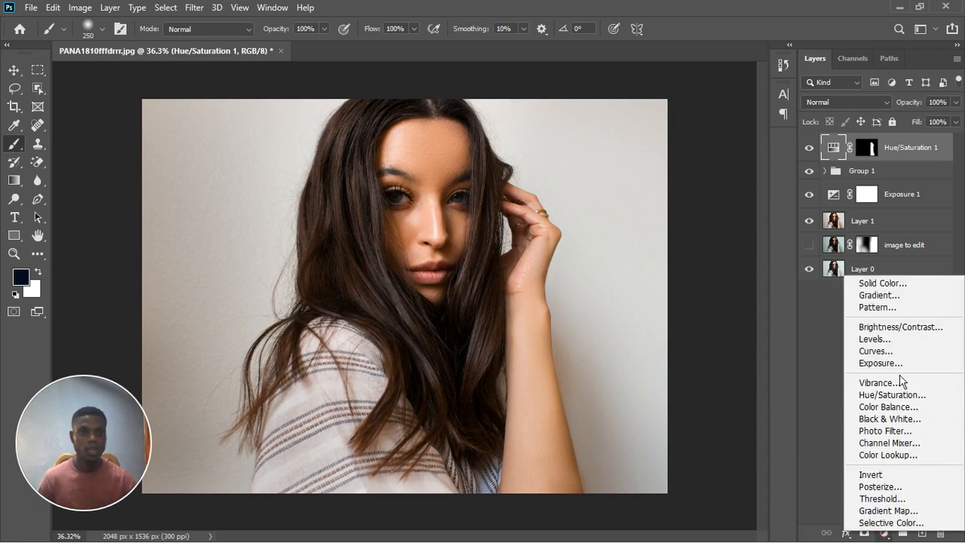
click(903, 409)
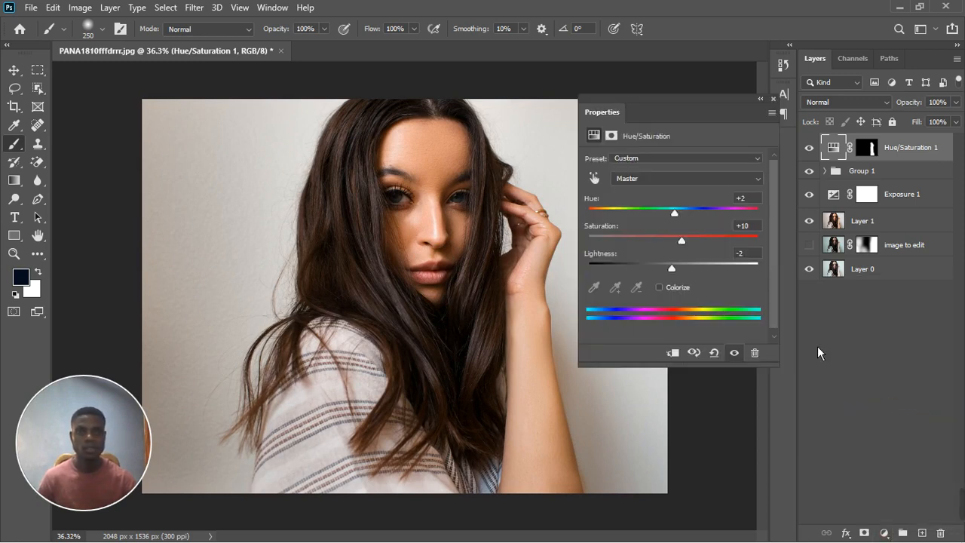
click(669, 161)
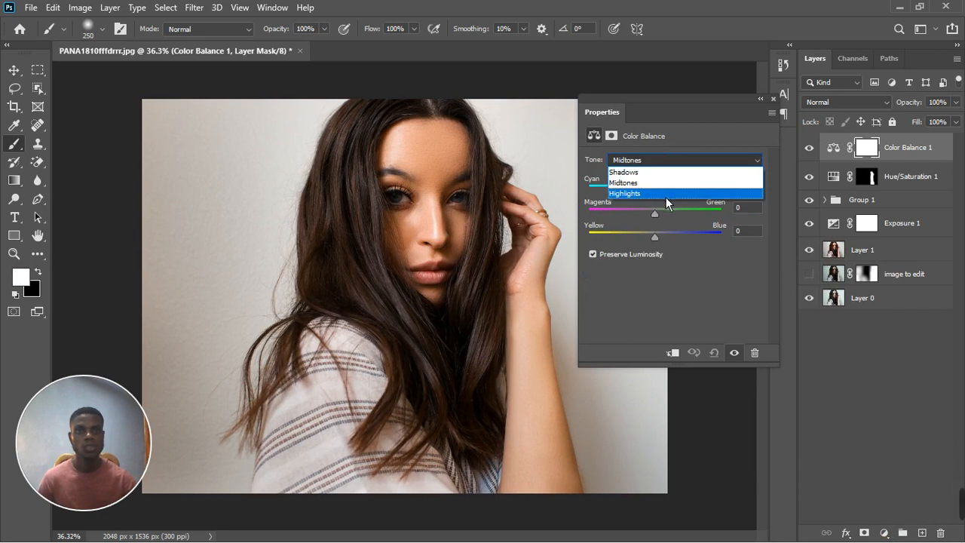
click(666, 197)
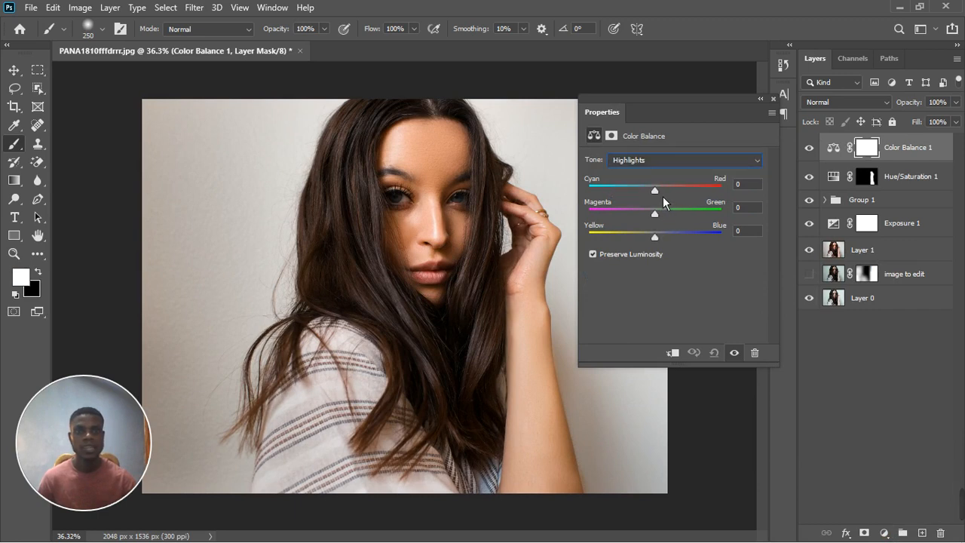
drag(663, 197, 665, 196)
drag(658, 220, 659, 221)
Shift the Color Balance Midtones slightly toward red and set Magenta-Green to -2
click(677, 162)
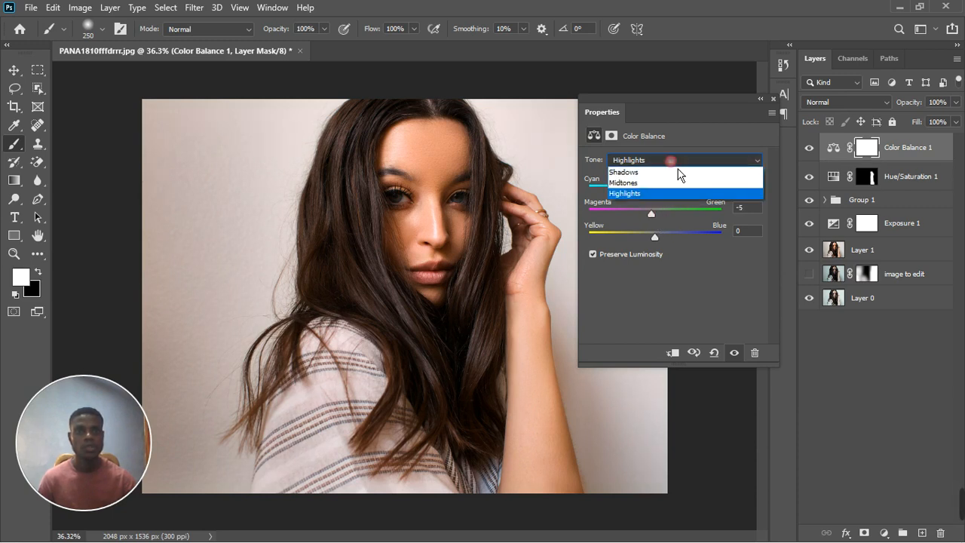
click(670, 183)
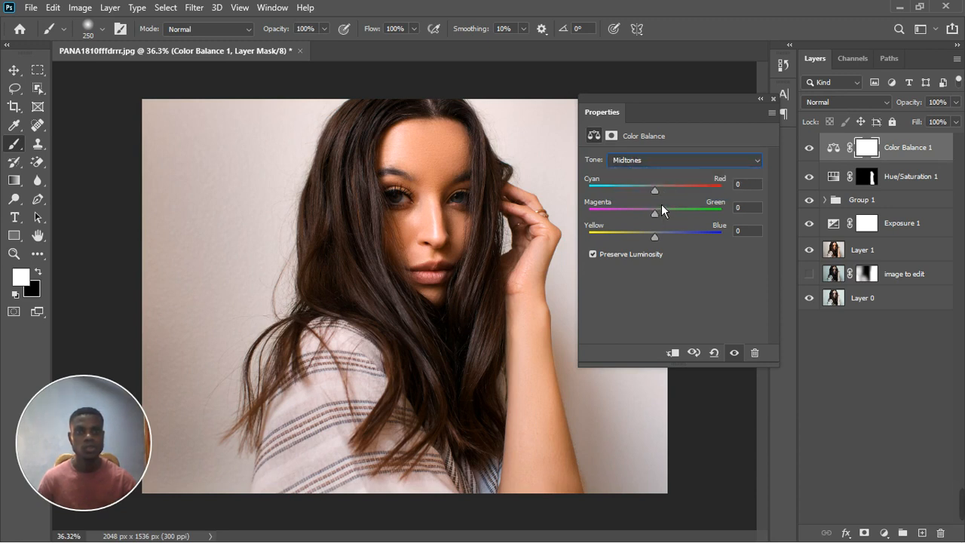
drag(662, 197, 661, 198)
drag(661, 197, 663, 197)
drag(660, 218, 659, 218)
Adjust Cyan-Red in the Color Balance Shadows, and set Magenta-Green to -3 and Yellow-Blue to -2
click(665, 162)
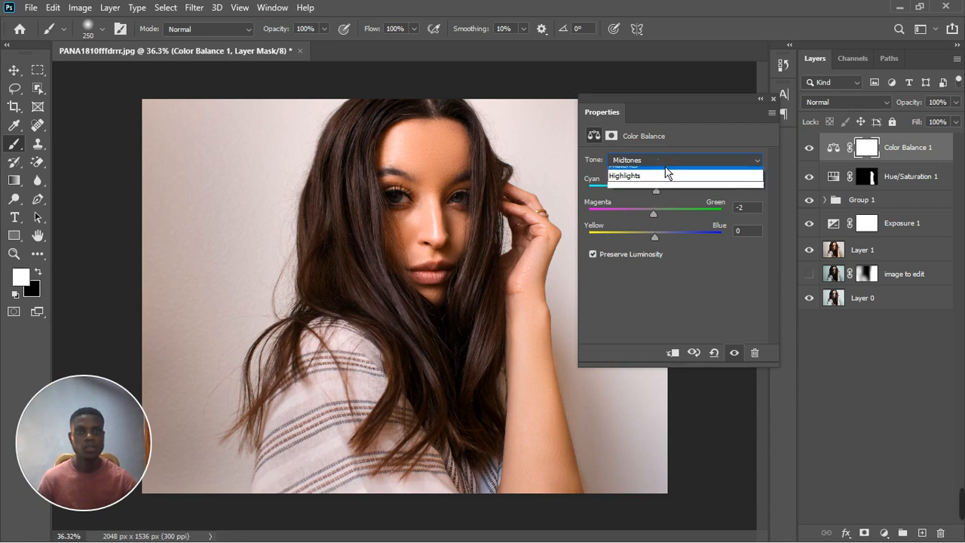
click(665, 166)
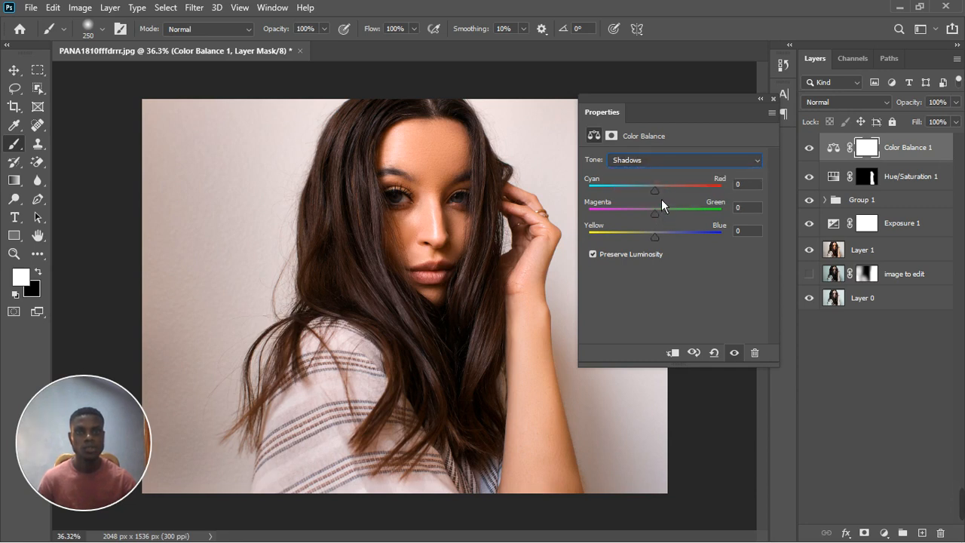
click(661, 199)
click(660, 220)
click(660, 241)
Set Yellow-Blue in the Color Balance Highlights to +1 and close the adjustment's settings
click(672, 164)
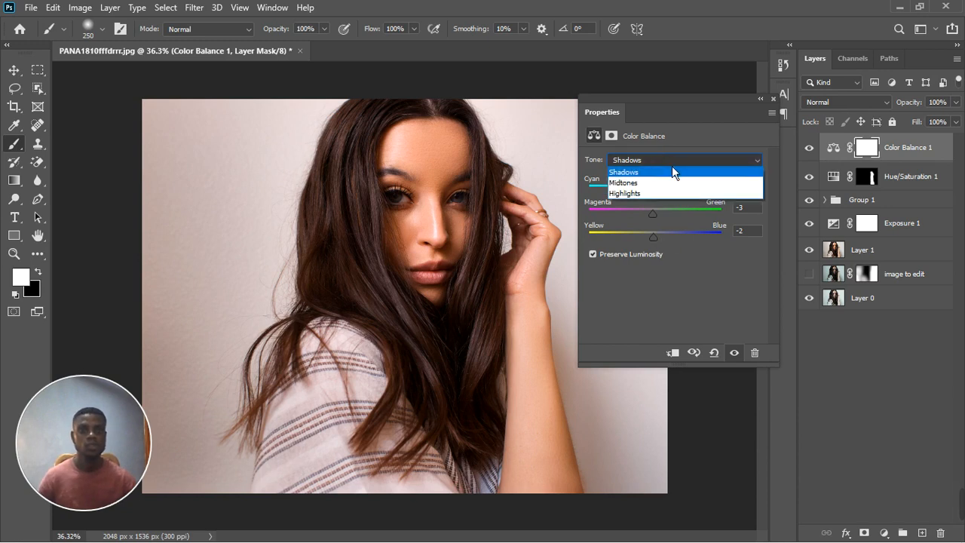
click(670, 198)
click(664, 242)
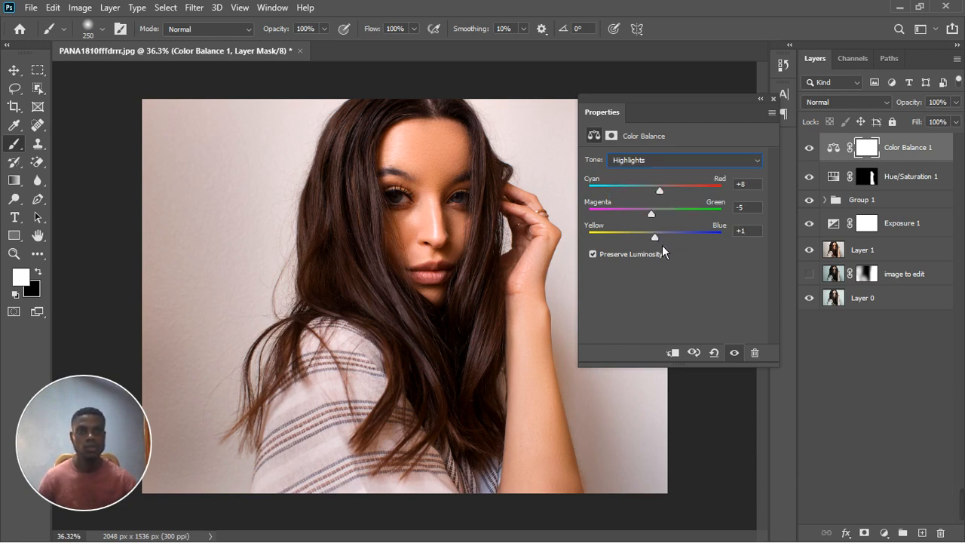
click(773, 98)
Compare the portrait with the Color Balance 1 layer hidden and shown
click(811, 150)
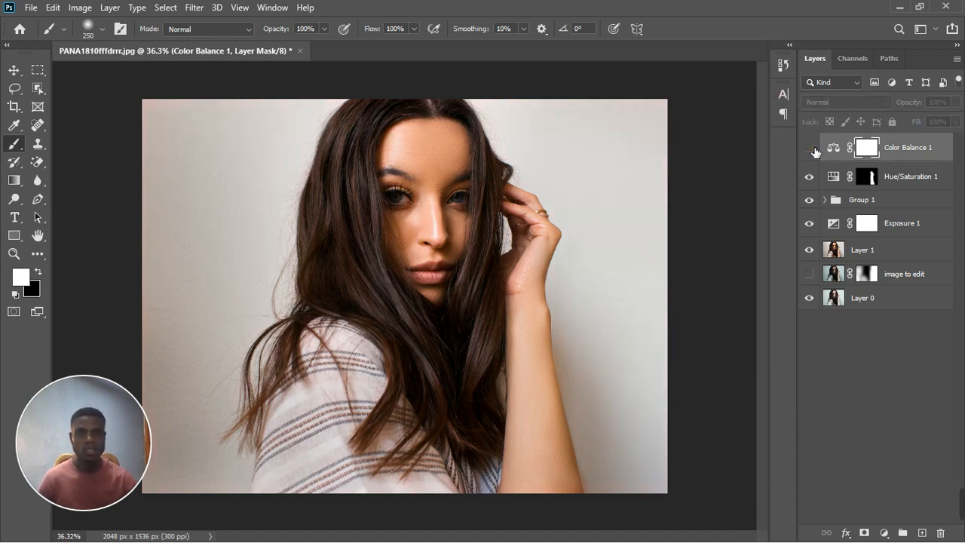
click(811, 150)
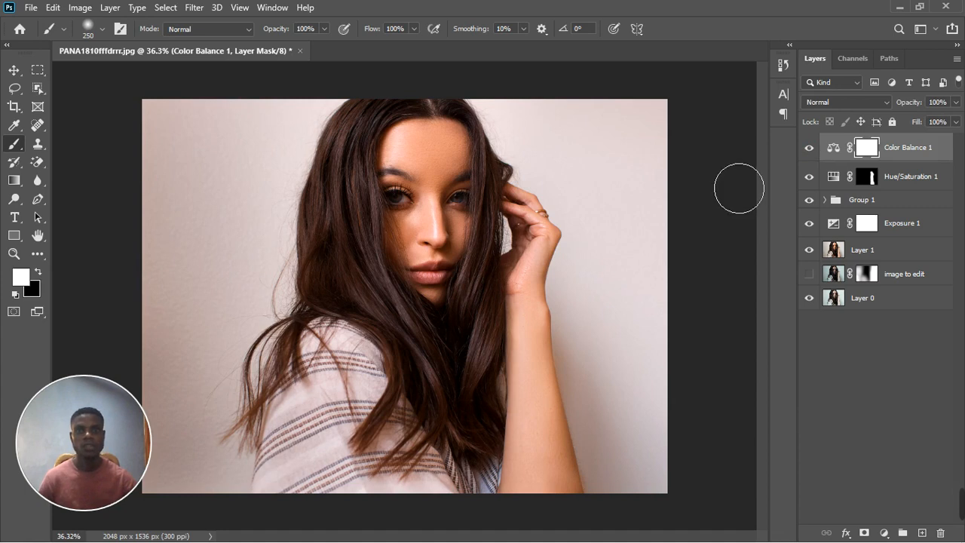
scroll(461, 260, up, 1)
scroll(461, 260, down, 3)
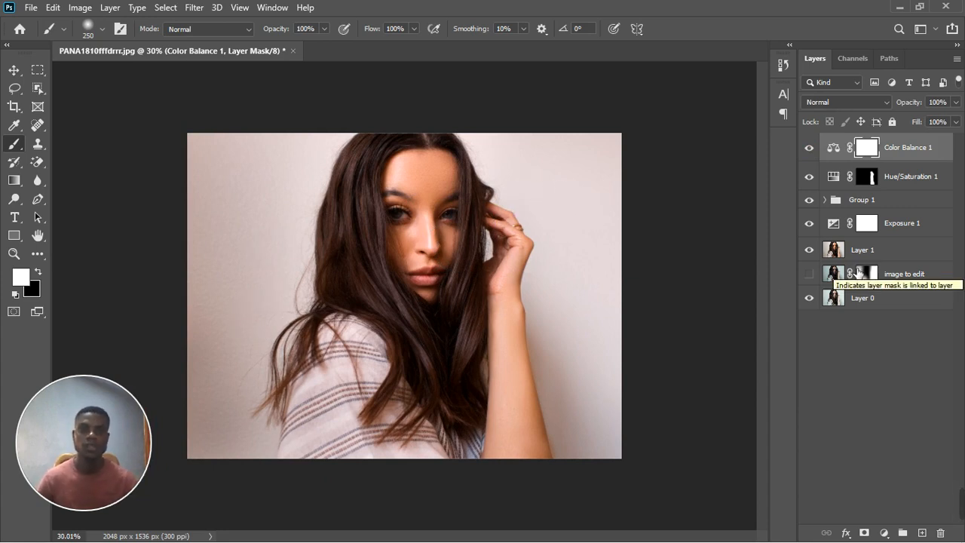
Add a Curves adjustment layer and pull the middle of the RGB curve down to darken the image
click(884, 533)
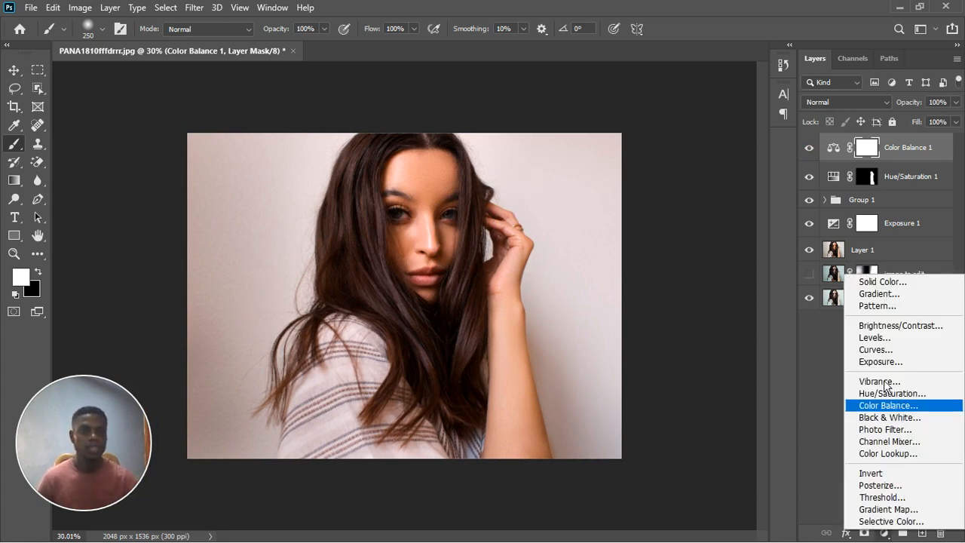
click(880, 354)
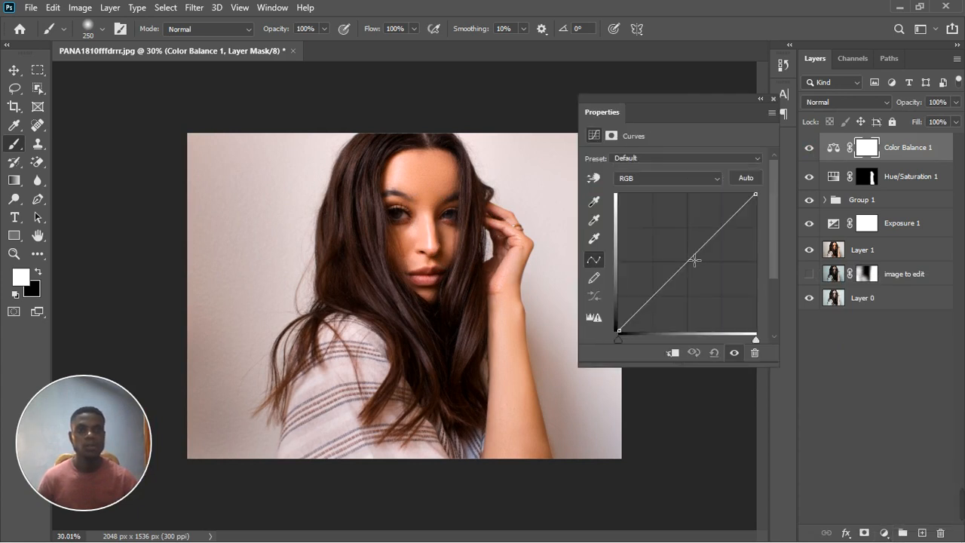
click(693, 266)
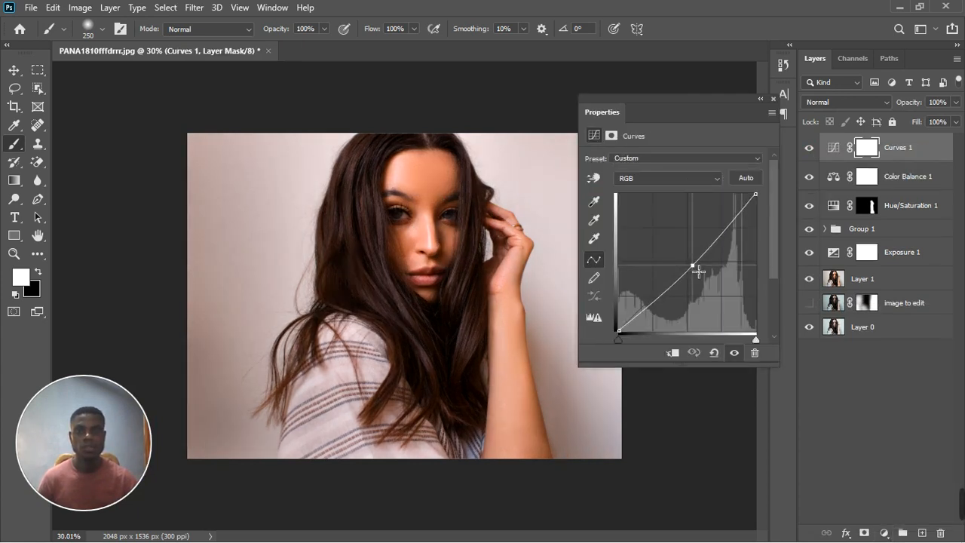
drag(698, 271, 700, 275)
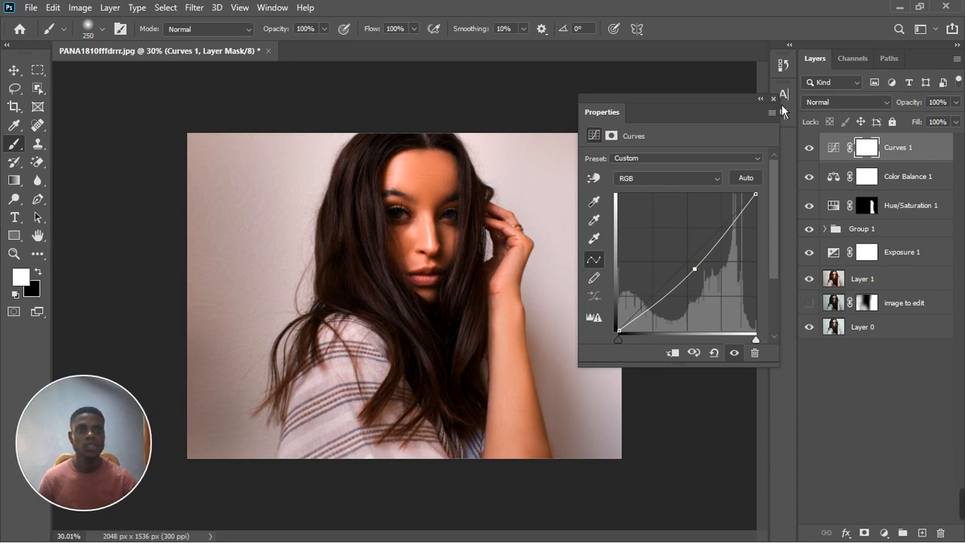
click(773, 100)
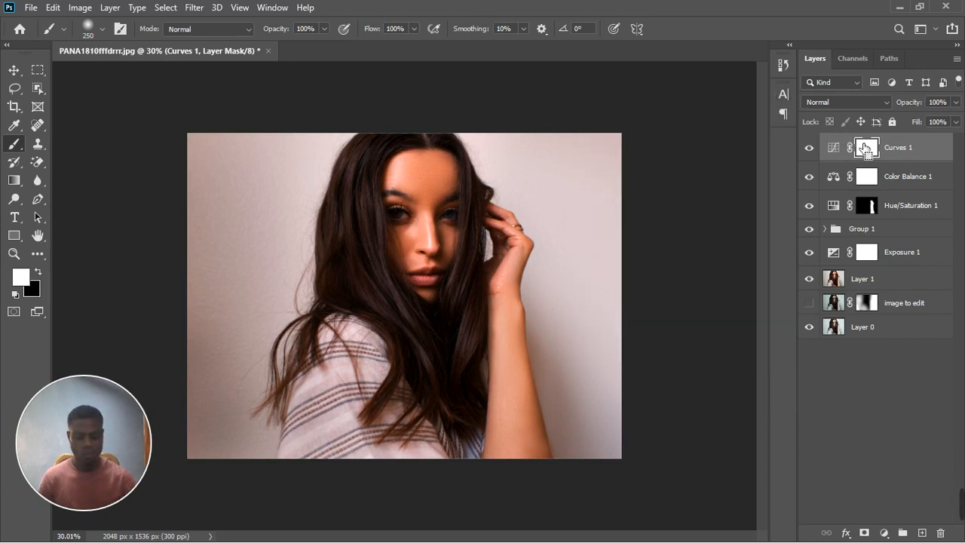
Invert the Curves 1 mask to black and paint white over the right and upper-left background, using brush size 900 and 48% flow
key(ctrl+i)
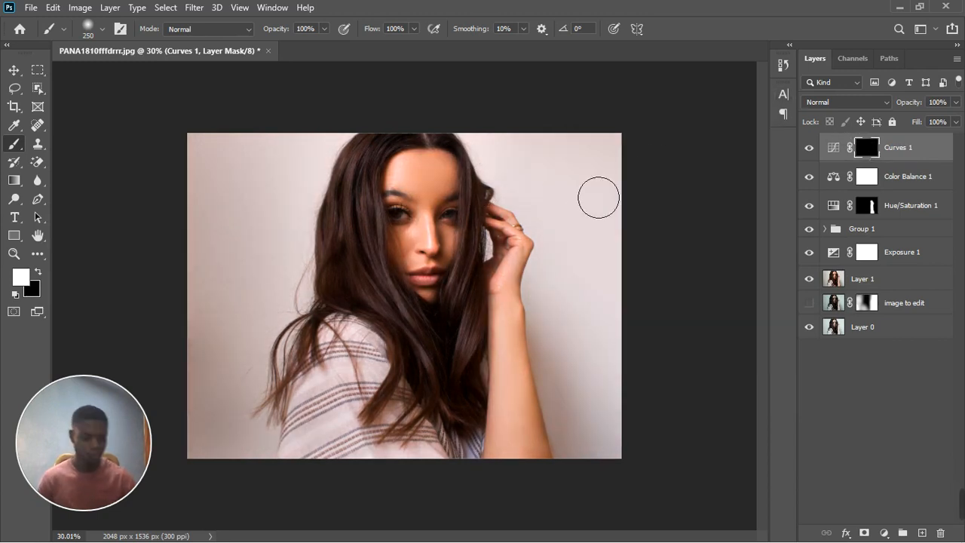
key(bracketright)
key(bracketright)
key(bracketright)
key(bracketright)
key(bracketright)
key(bracketright)
key(bracketright)
key(bracketright)
key(bracketright)
key(bracketright)
click(417, 30)
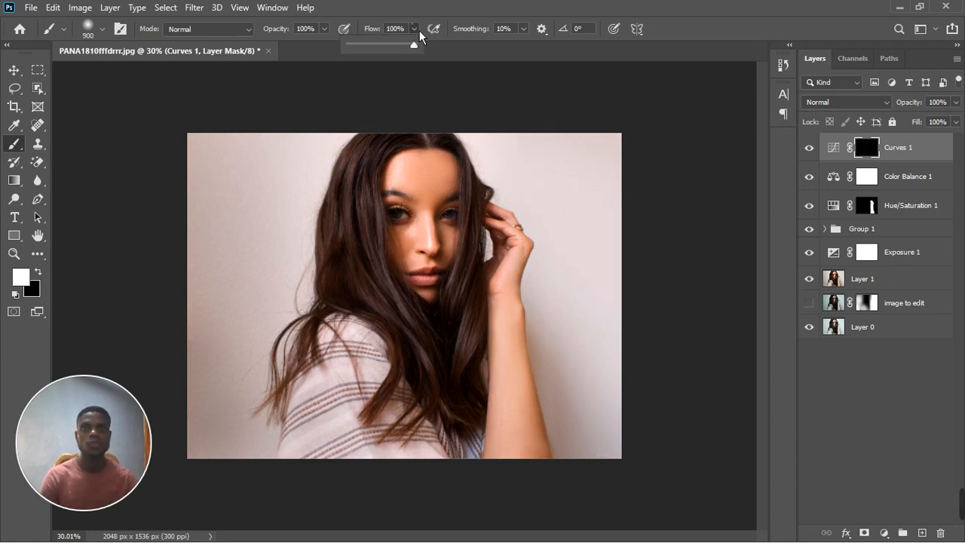
drag(387, 51, 378, 48)
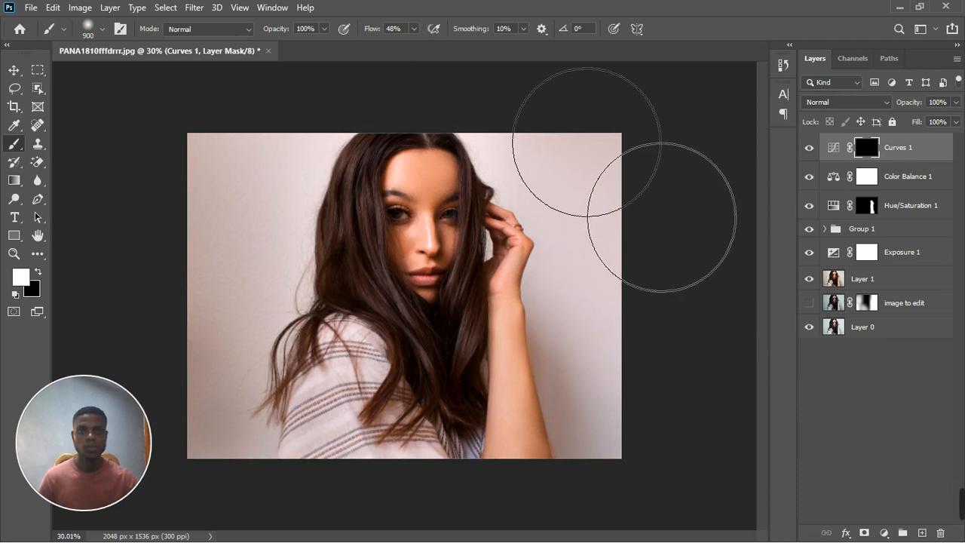
drag(570, 161, 649, 349)
mouse_move(198, 153)
mouse_down()
mouse_move(239, 170)
mouse_move(253, 159)
mouse_up()
Paint the Curves 1 mask white over the background left of the hair and shoulder with brush size 300
key(bracketleft)
key(bracketleft)
key(bracketleft)
key(bracketleft)
key(bracketleft)
key(bracketleft)
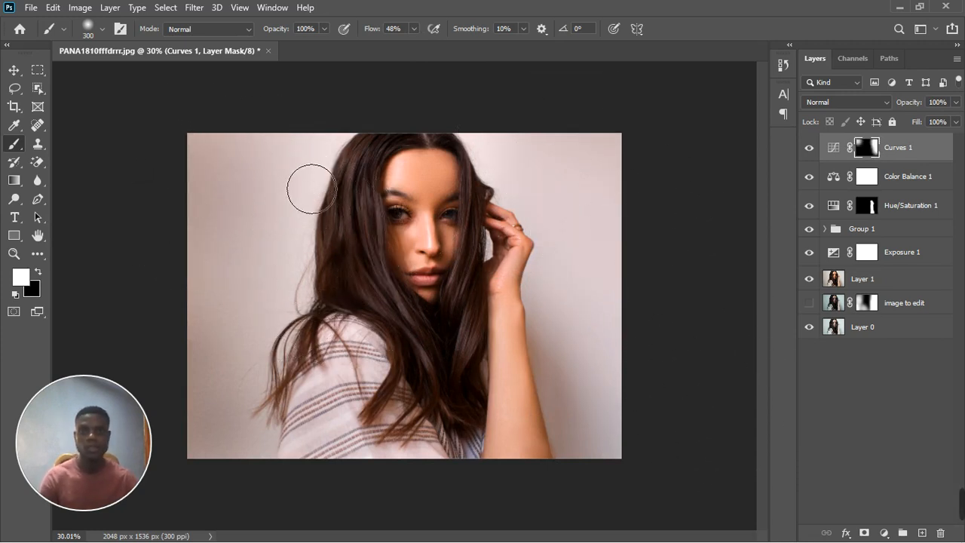
mouse_move(290, 238)
mouse_down()
mouse_move(291, 282)
mouse_move(306, 267)
mouse_move(300, 325)
mouse_move(321, 285)
mouse_move(329, 217)
mouse_move(318, 299)
mouse_move(286, 352)
mouse_move(306, 327)
mouse_move(273, 424)
mouse_move(253, 394)
mouse_move(214, 474)
mouse_move(228, 446)
mouse_move(274, 437)
mouse_move(281, 468)
mouse_move(247, 488)
mouse_move(235, 382)
mouse_move(223, 365)
mouse_move(220, 411)
mouse_up()
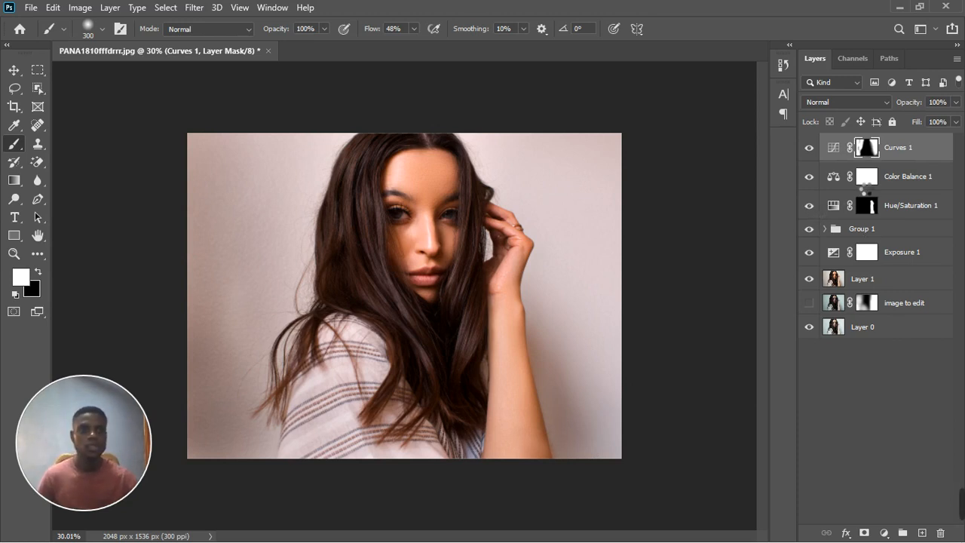
Stamp all visible layers into a new merged layer above Curves 1
key(ctrl+alt+shift+e)
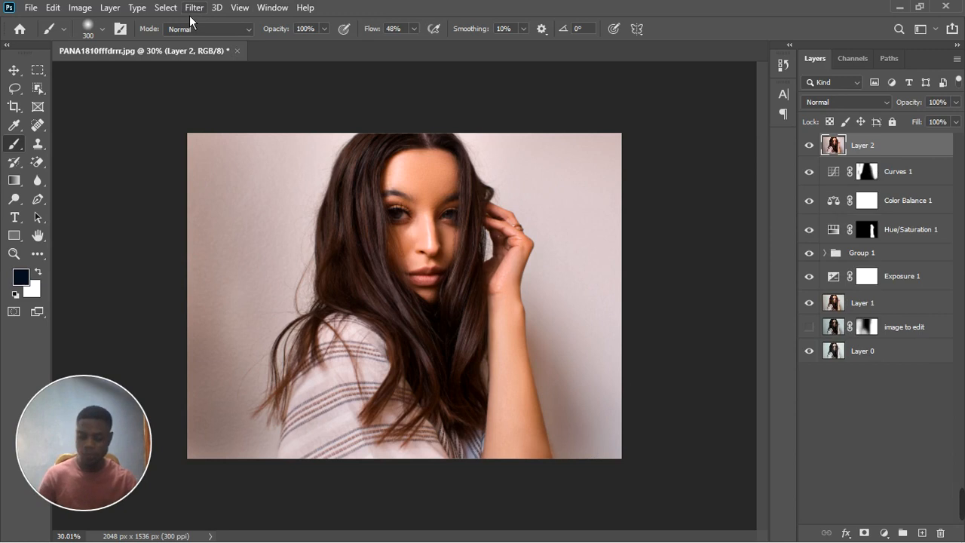
Start the Camera Raw filter on Layer 2 and set Highlights to +10 and Whites to +11
key(ctrl+shift+a)
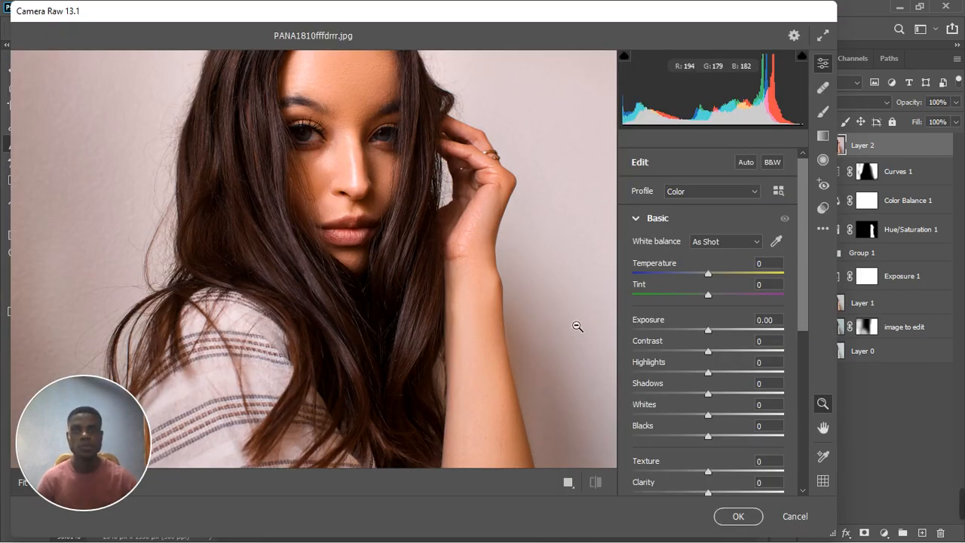
click(713, 376)
drag(713, 376, 716, 373)
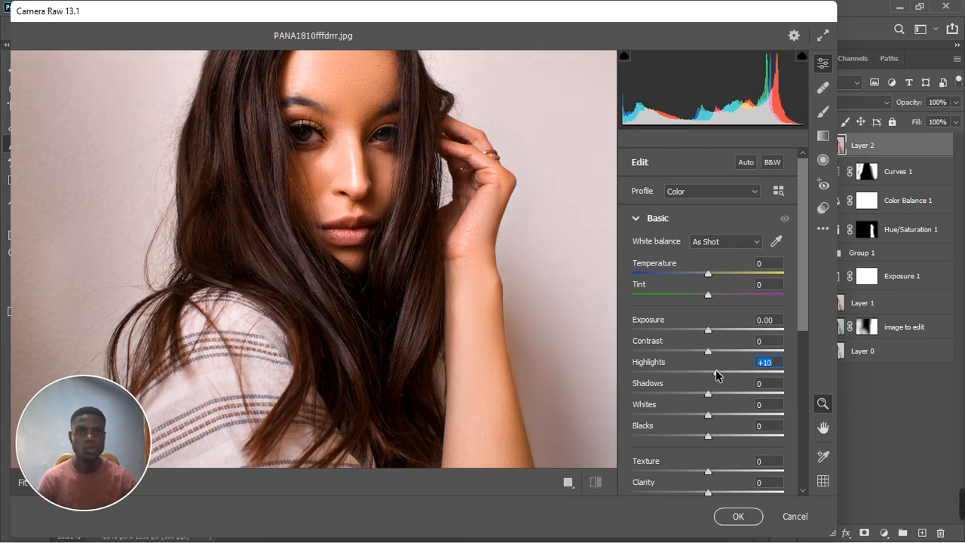
drag(714, 413, 718, 422)
Set Texture to +10 and Clarity to +1 in the Basic settings and apply the Camera Raw filter
scroll(715, 433, down, 1)
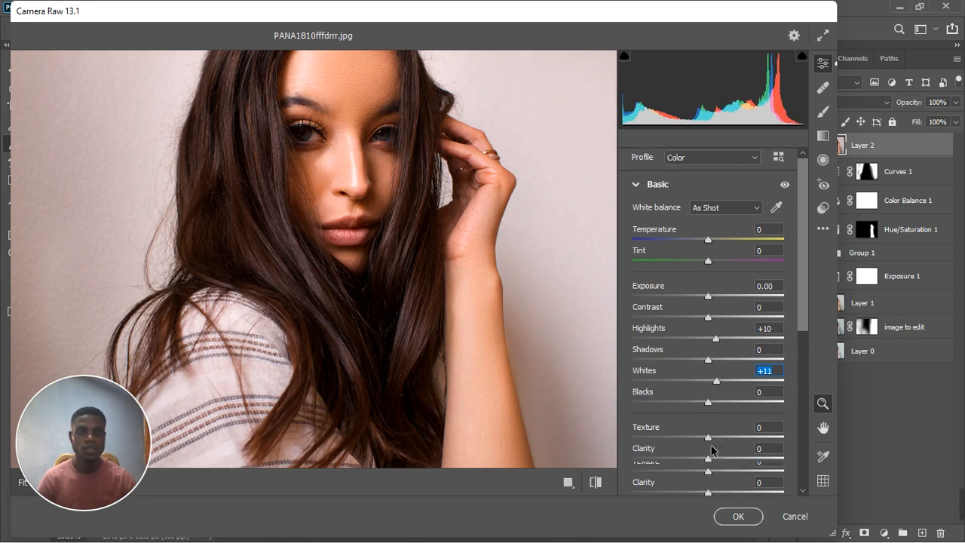
drag(707, 445, 717, 443)
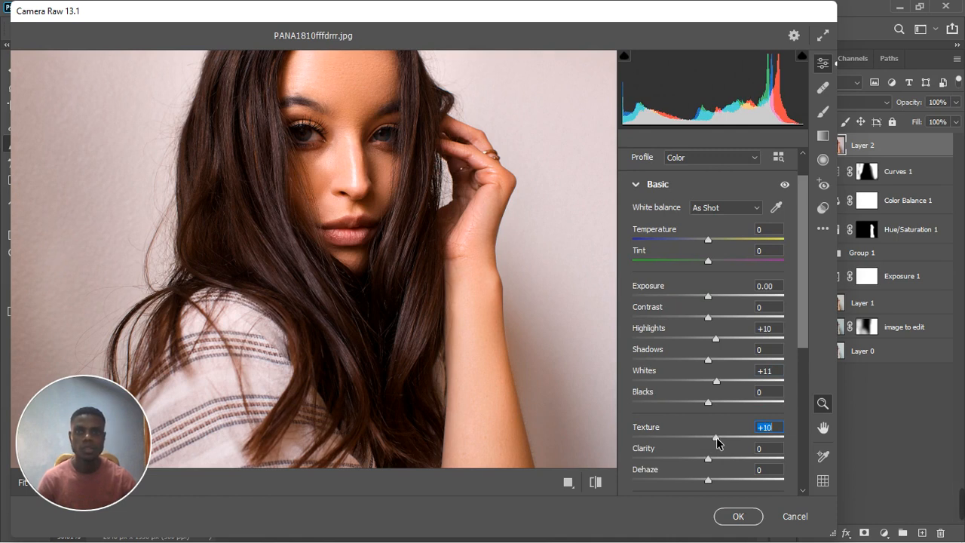
click(711, 460)
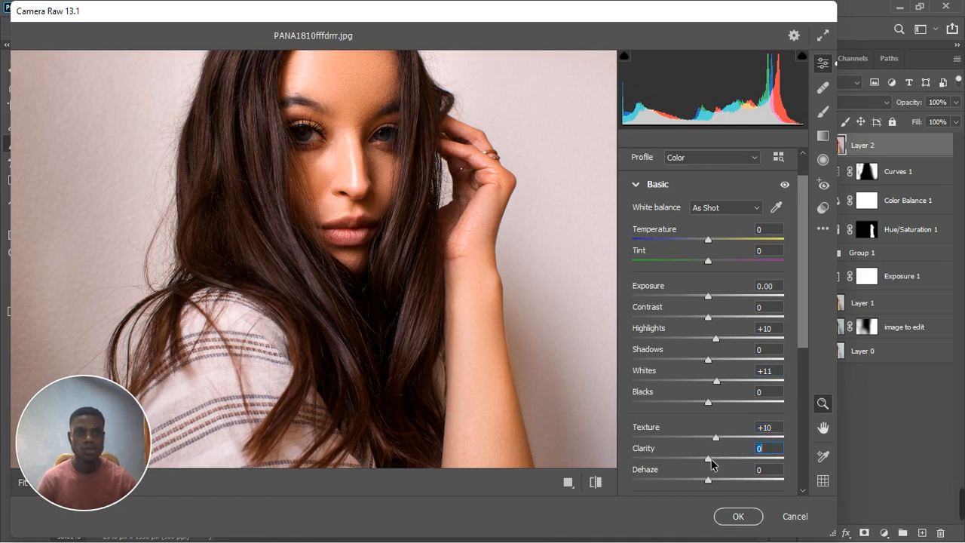
drag(711, 464, 713, 466)
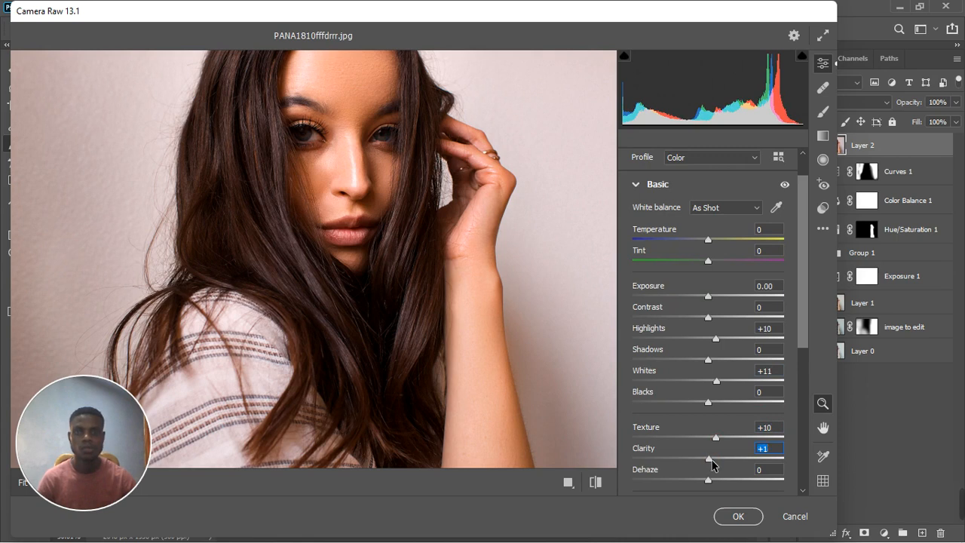
scroll(665, 450, down, 2)
scroll(665, 450, down, 2)
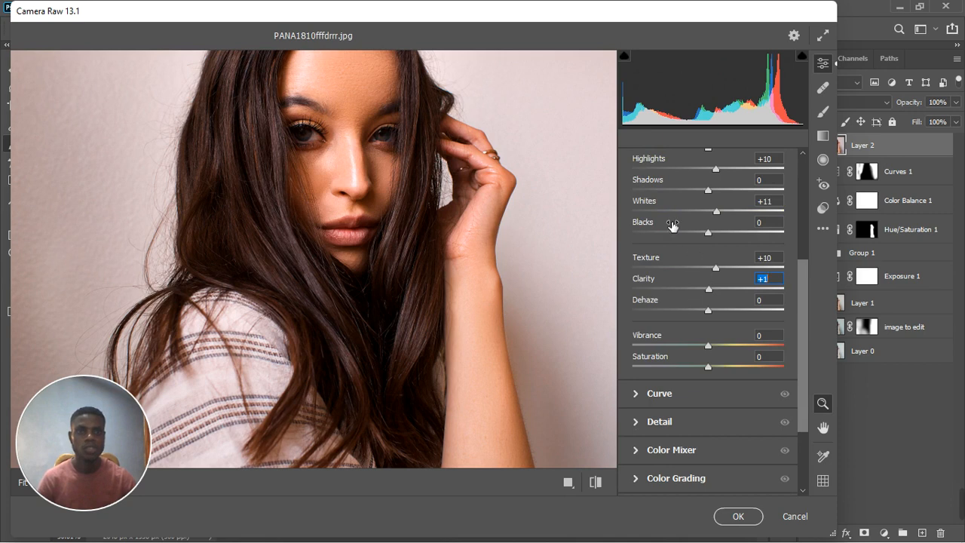
scroll(689, 271, up, 4)
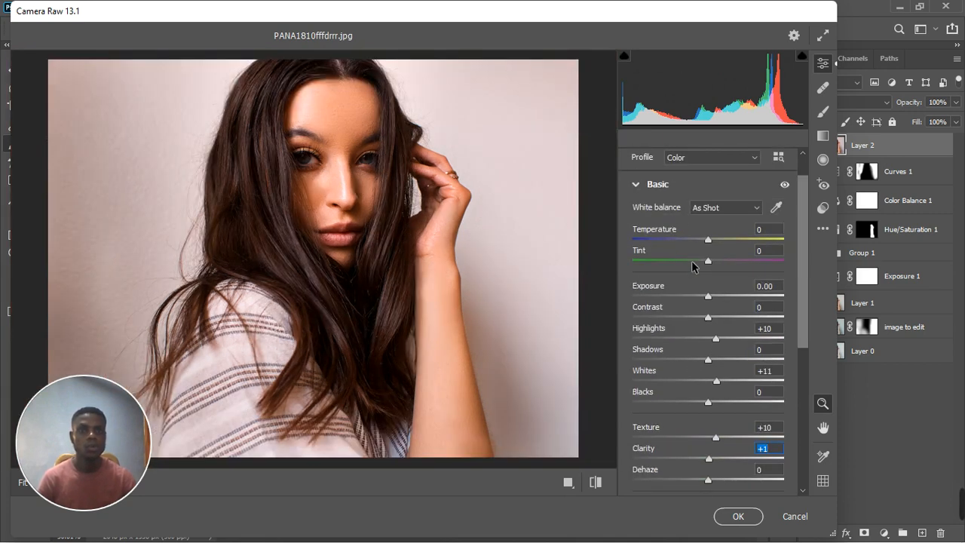
click(637, 184)
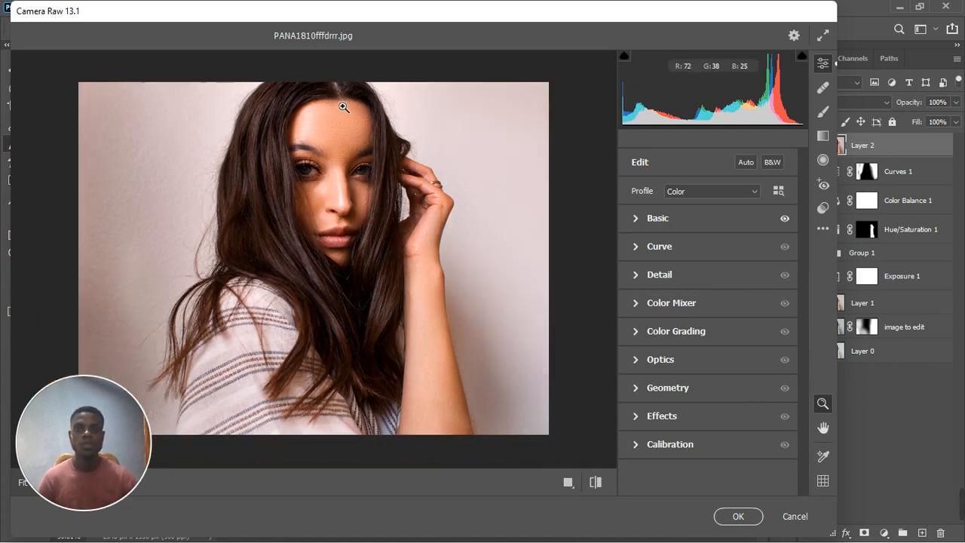
click(750, 520)
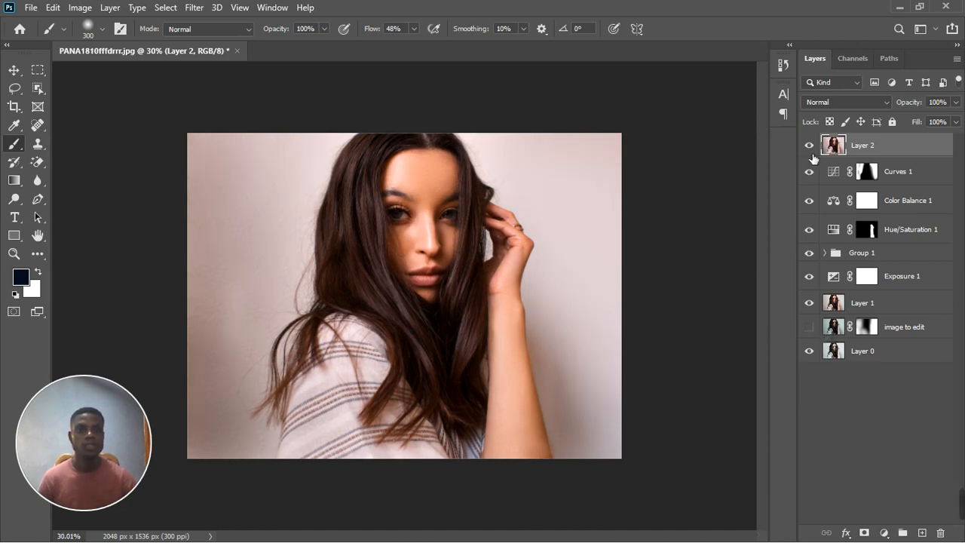
Group the layers from Curves 1 down to Layer 1 and hide the new group
click(879, 175)
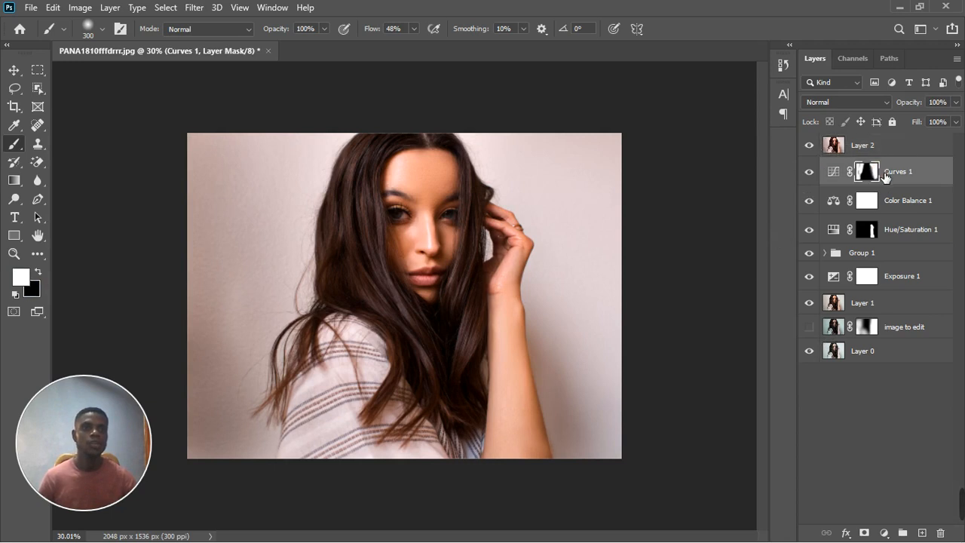
shift+click(908, 309)
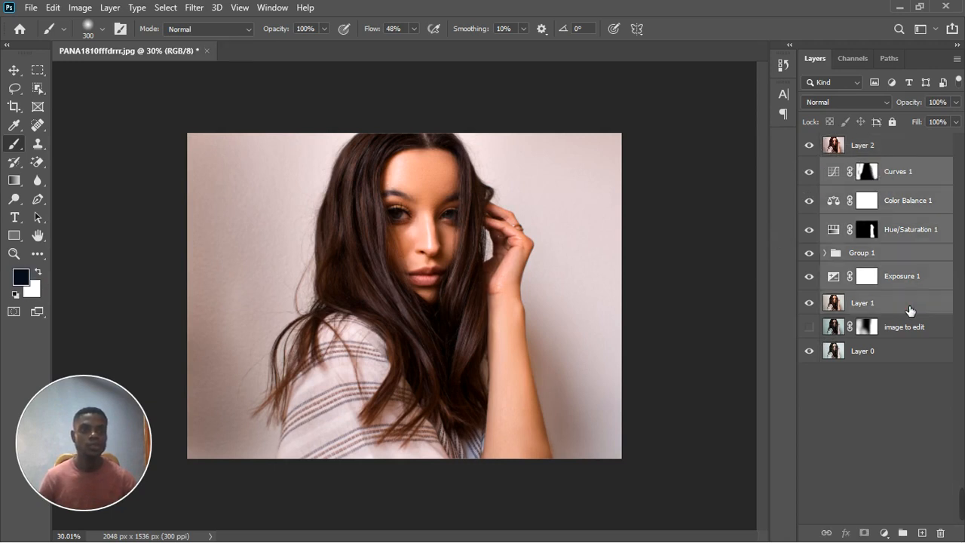
click(903, 532)
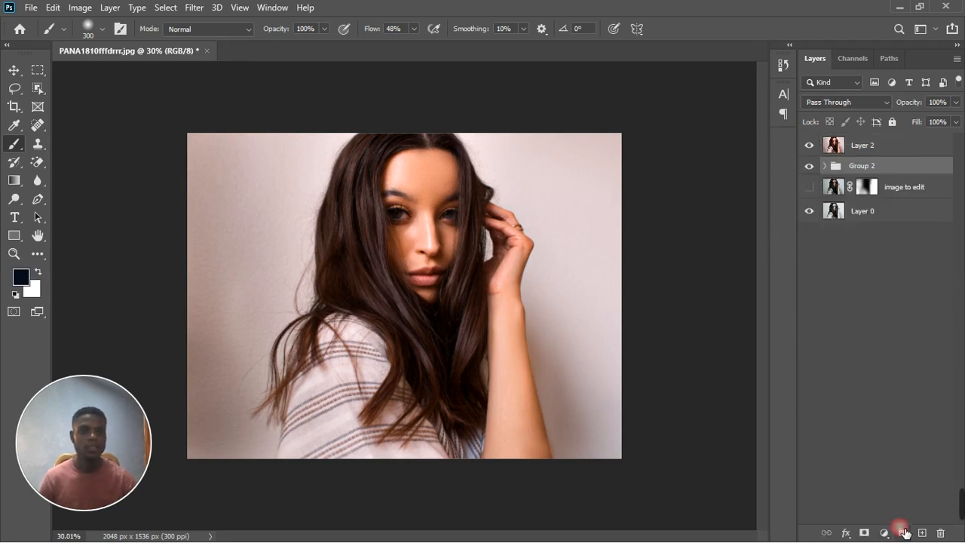
click(809, 165)
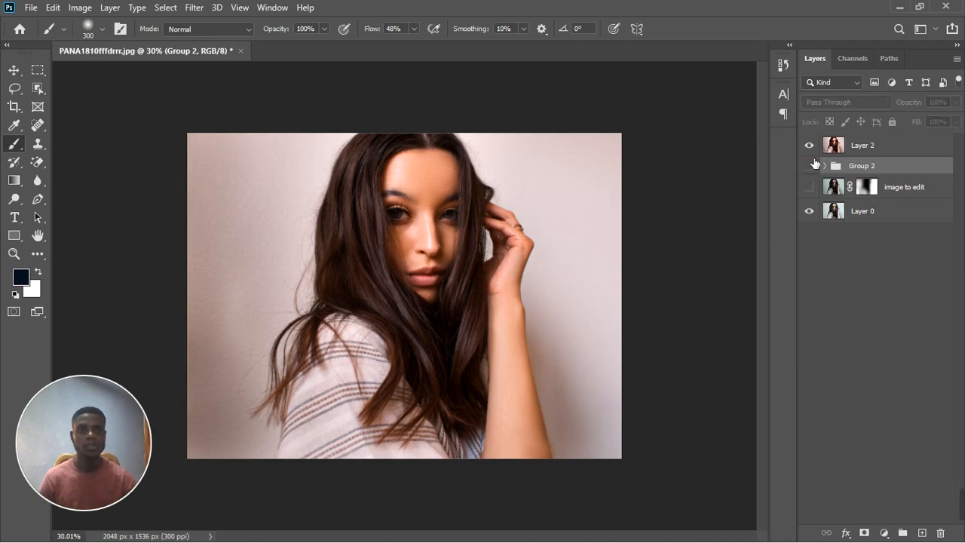
Compare the portrait before and after grading by toggling the visibility of Layer 2
click(811, 148)
click(811, 149)
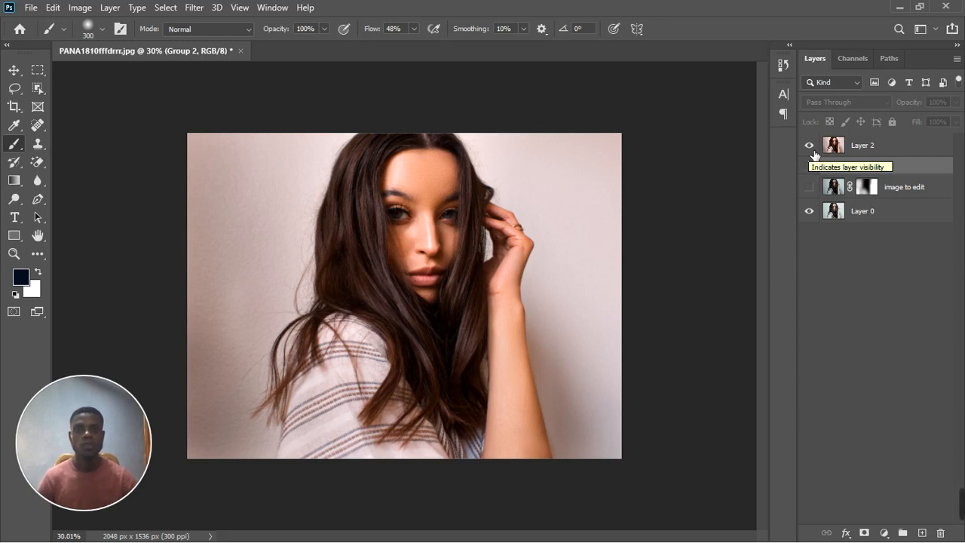
click(812, 151)
click(813, 150)
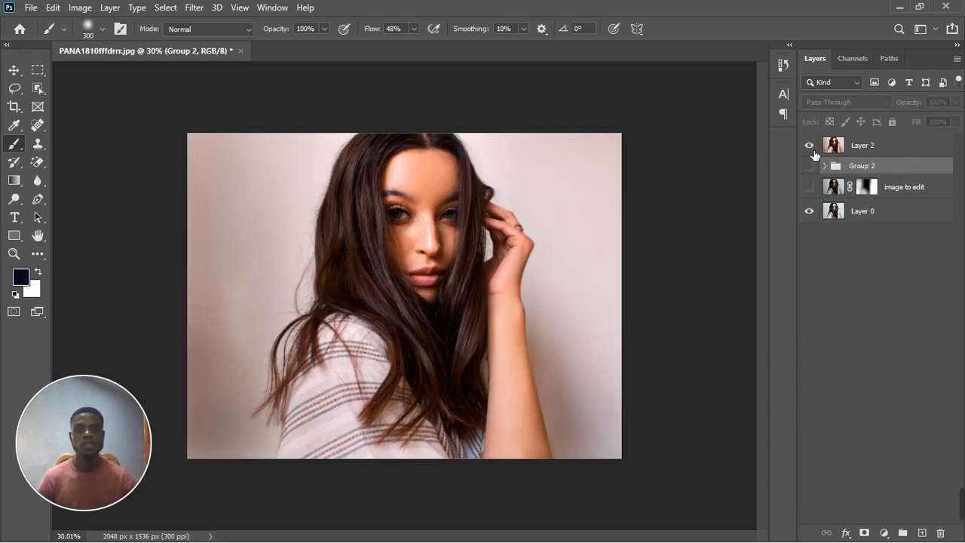
scroll(422, 190, up, 2)
scroll(423, 190, down, 2)
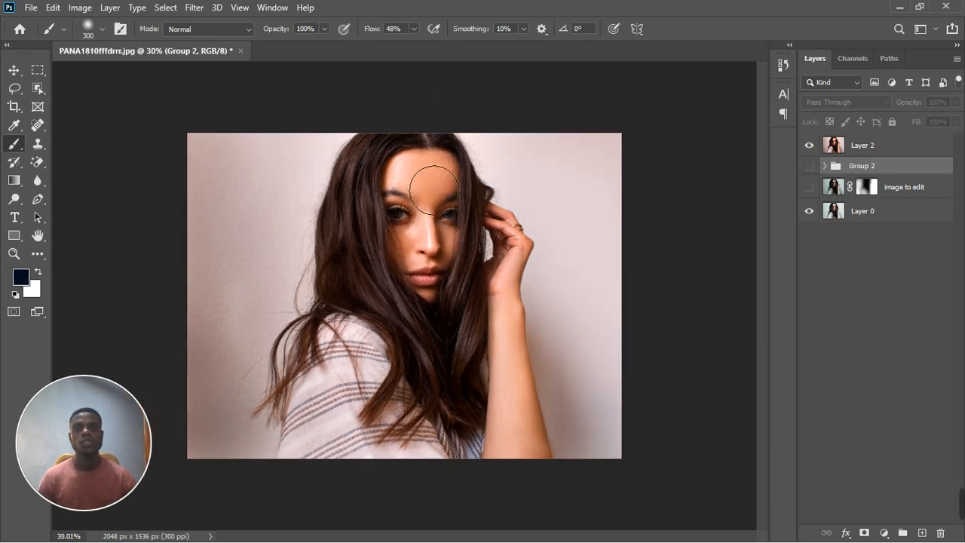